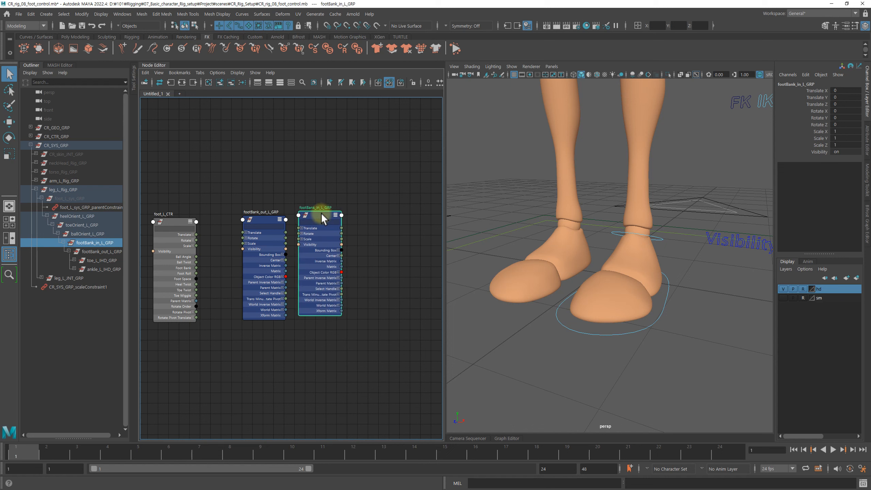
Step: Rearrange the node graph so footBank_in_L_GRP sits between foot_L_CTR and footBank_out_L_GRP
left_click_drag(259, 214, 377, 214)
left_click(314, 217)
left_click_drag(315, 217, 272, 197)
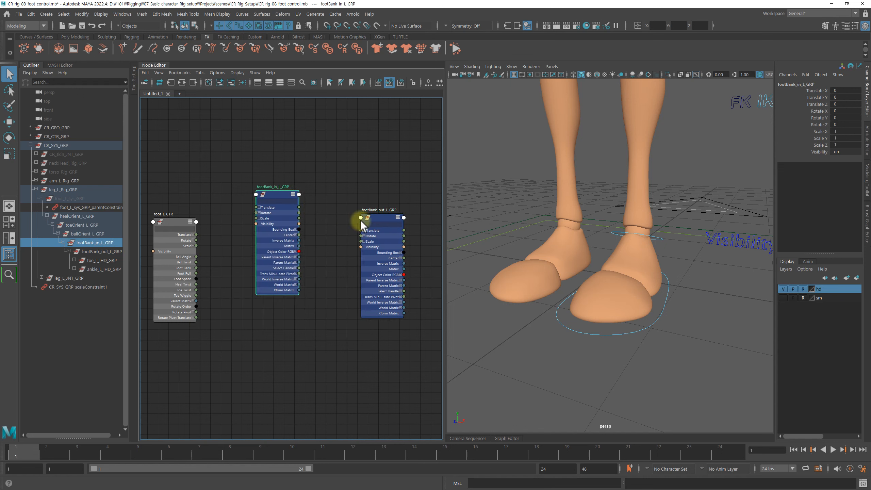
left_click_drag(364, 218, 324, 215)
left_click(285, 199)
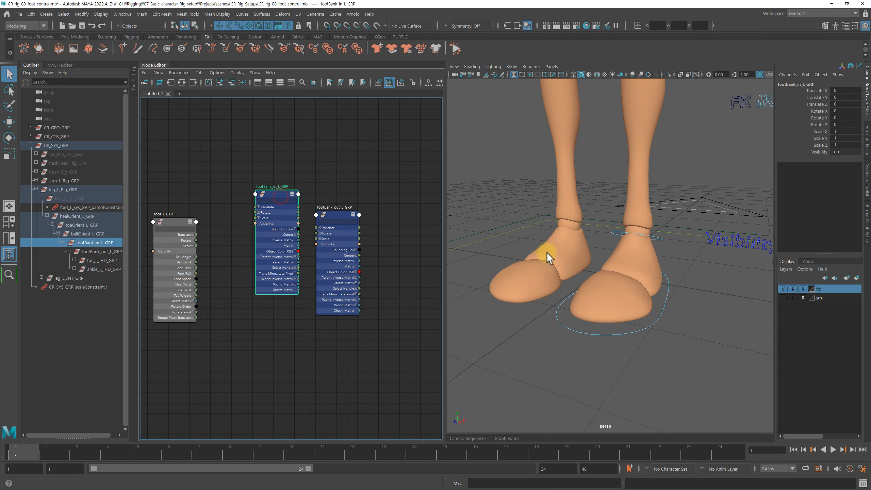
Step: Test the inward foot bank by rotating footBank_in_L_GRP around Z, and reset its Rotate Z to 0
left_click_drag(548, 251, 591, 289, "alt")
key("e")
left_click(819, 125)
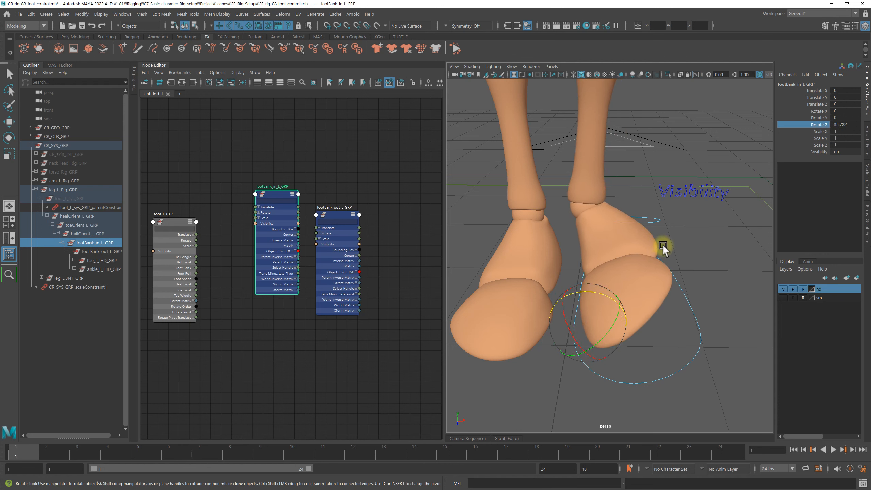
left_click_drag(662, 247, 600, 279, "alt")
double_click(846, 124)
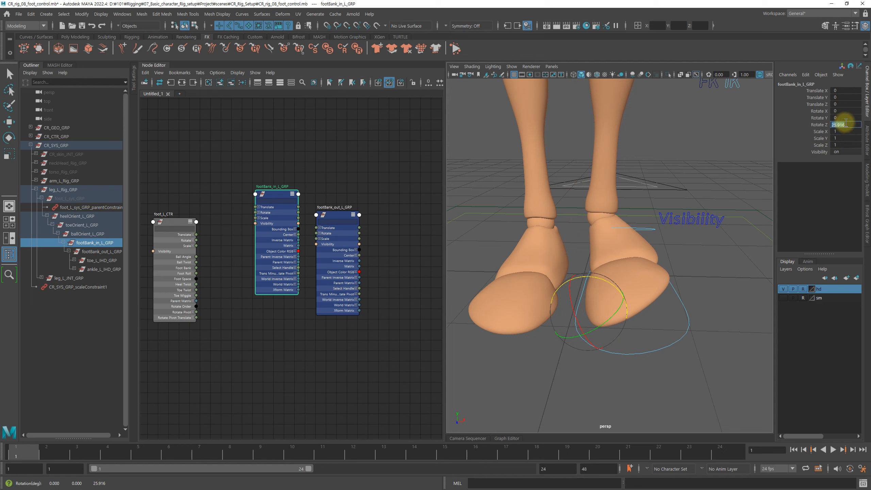
key("Return")
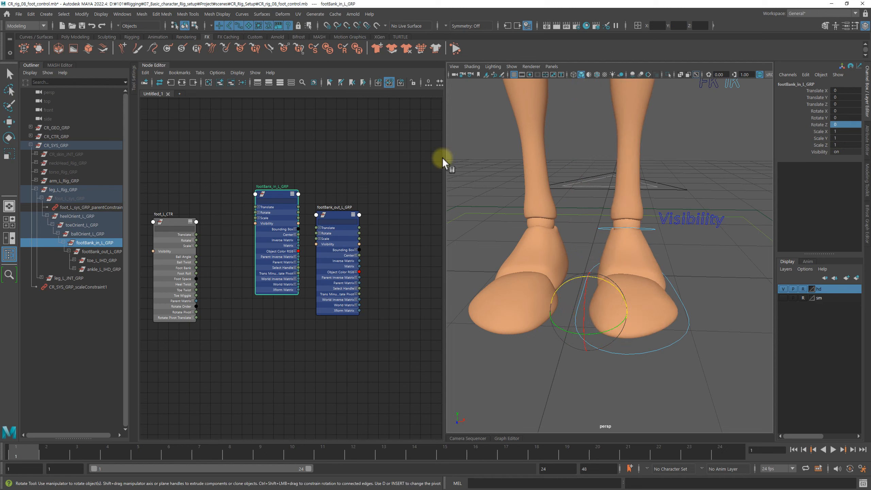
Step: Test the outward foot bank by rotating footBank_out_L_GRP around Z, and reset its Rotate Z to 0
left_click(341, 215)
left_click_drag(658, 282, 691, 279)
mouse_move(716, 223)
left_mouse_down("alt")
mouse_move(699, 212)
mouse_move(718, 213)
left_mouse_up("alt")
left_click(858, 125)
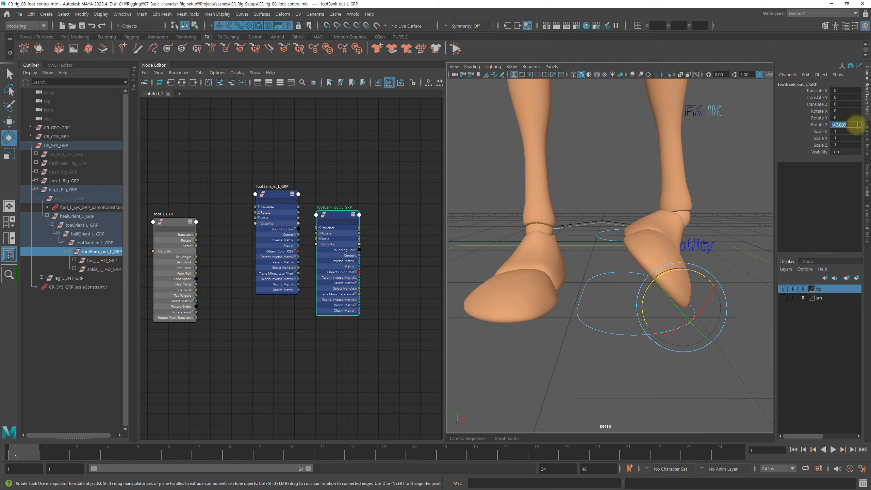
type("0")
key("Return")
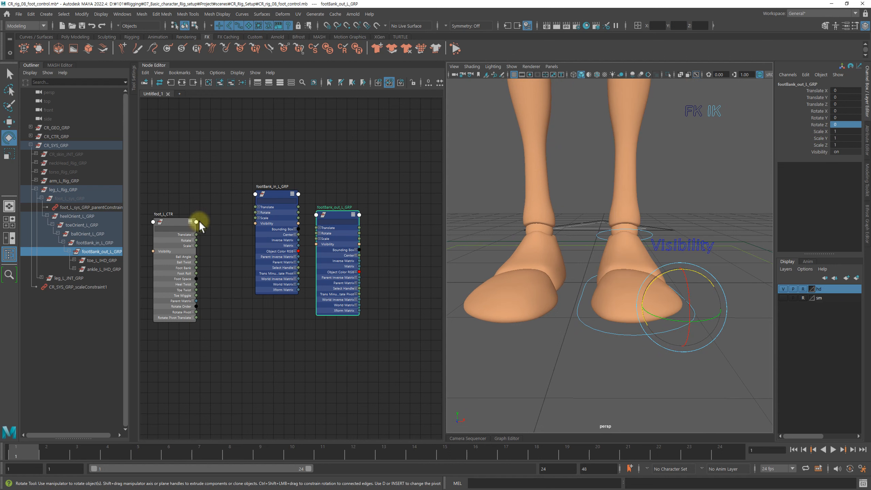
left_click(277, 194)
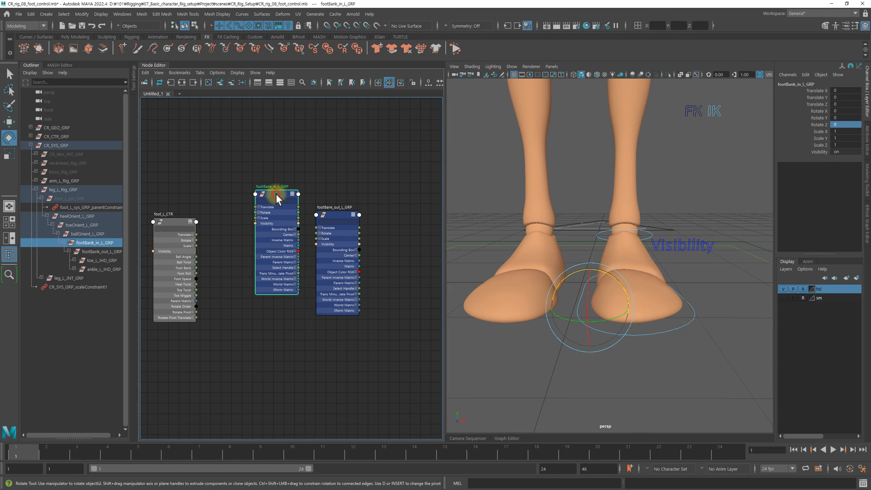
left_click(334, 214)
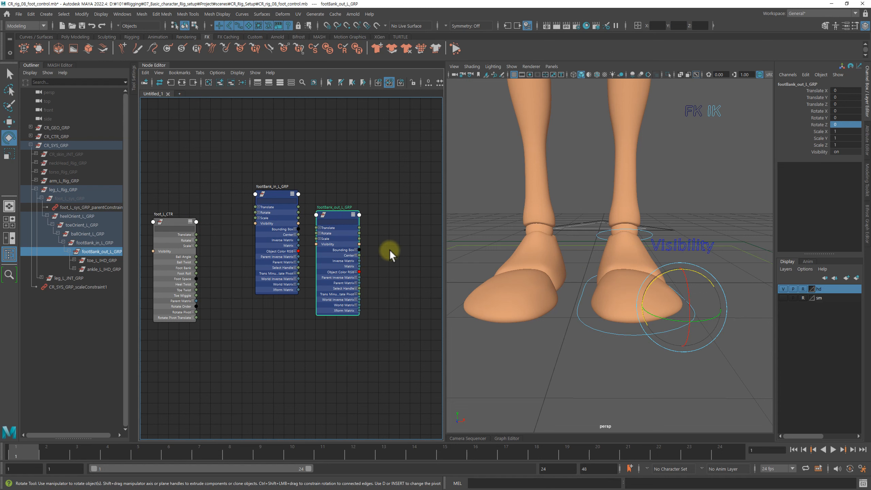
Step: Create a setRange node and place it below the foot bank groups, beside foot_L_CTR
scroll(249, 295, "up", 3)
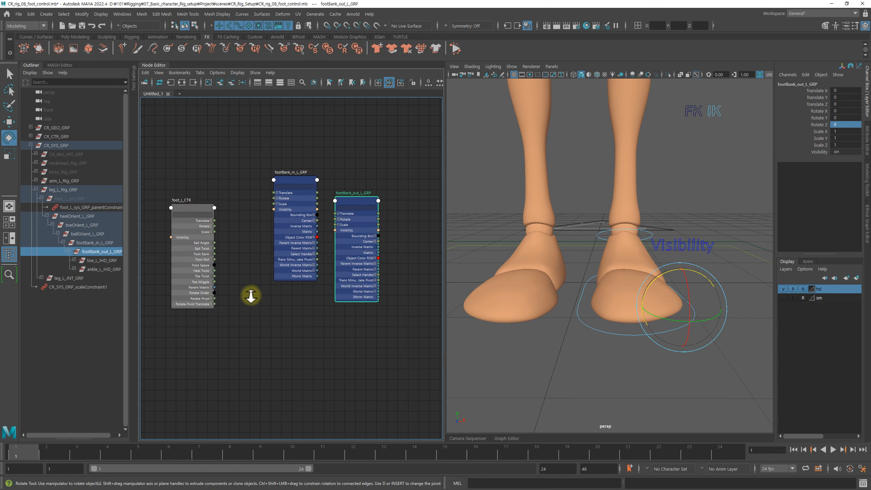
scroll(286, 298, "down", 3)
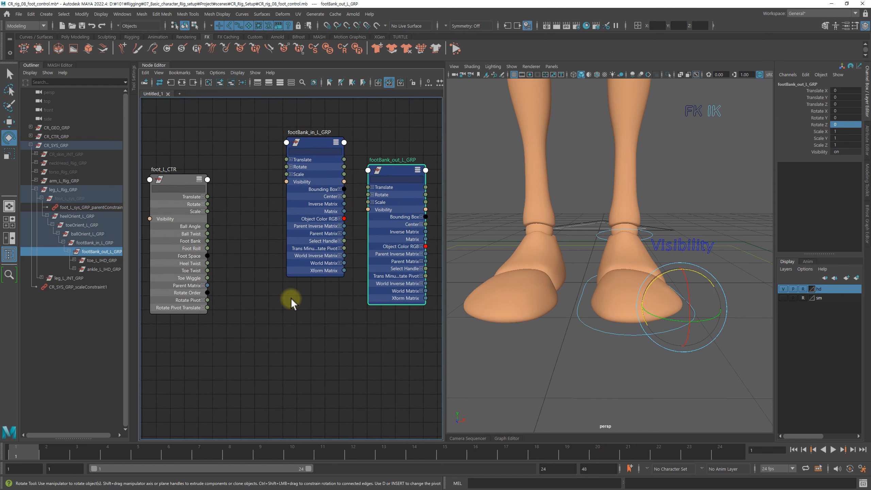
left_click(274, 314)
key("Tab")
type("set")
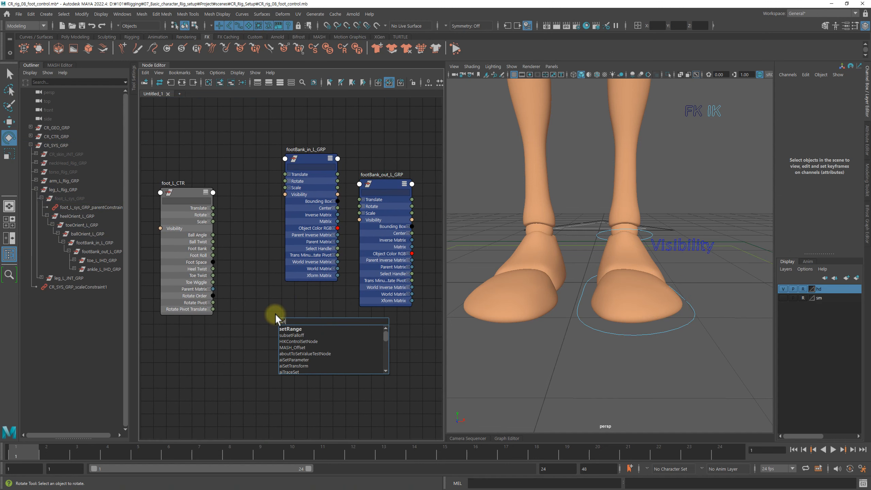
key("Return")
mouse_move(286, 320)
left_mouse_down()
mouse_move(257, 250)
mouse_move(270, 302)
mouse_move(278, 305)
left_mouse_up()
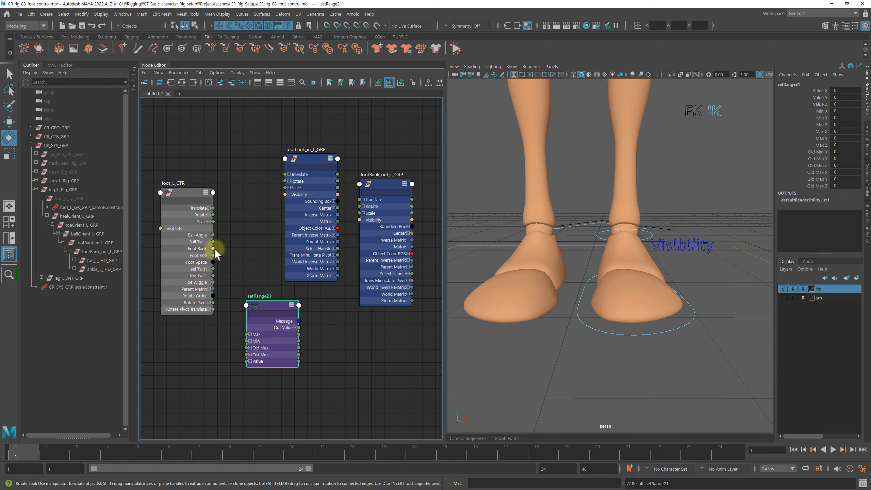
Step: Expand the setRange node's Value and Out Value attributes and connect foot_L_CTR's Foot Bank to Value X
left_click(250, 361)
left_click(294, 328)
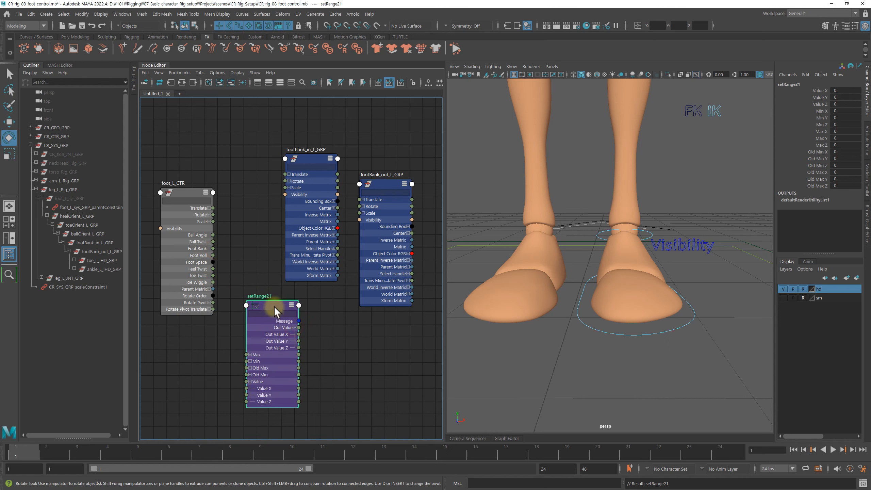
left_click_drag(275, 307, 272, 297)
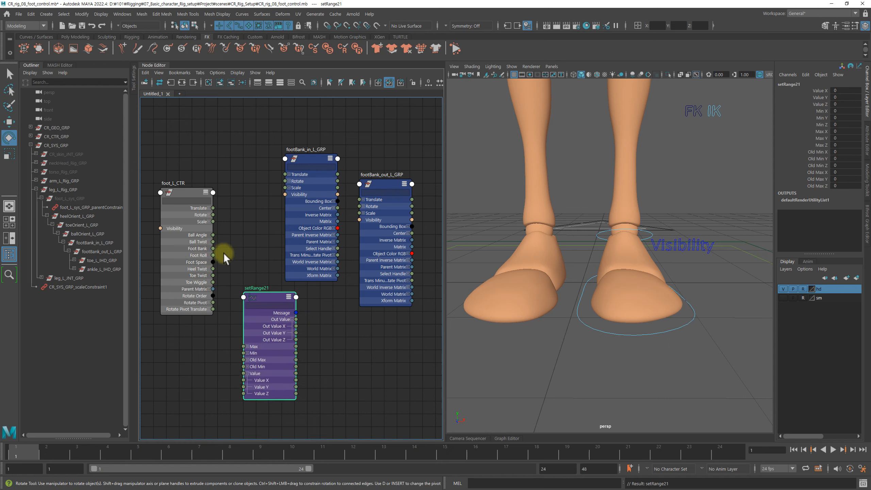
left_click_drag(214, 248, 248, 378)
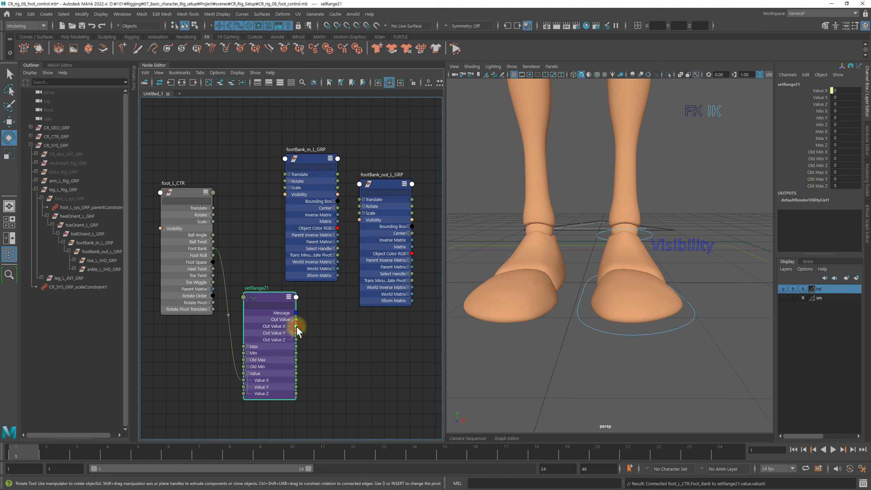
Step: Connect the setRange node's Out Value X to Rotate Z of footBank_in_L_GRP
left_click_drag(297, 326, 257, 235)
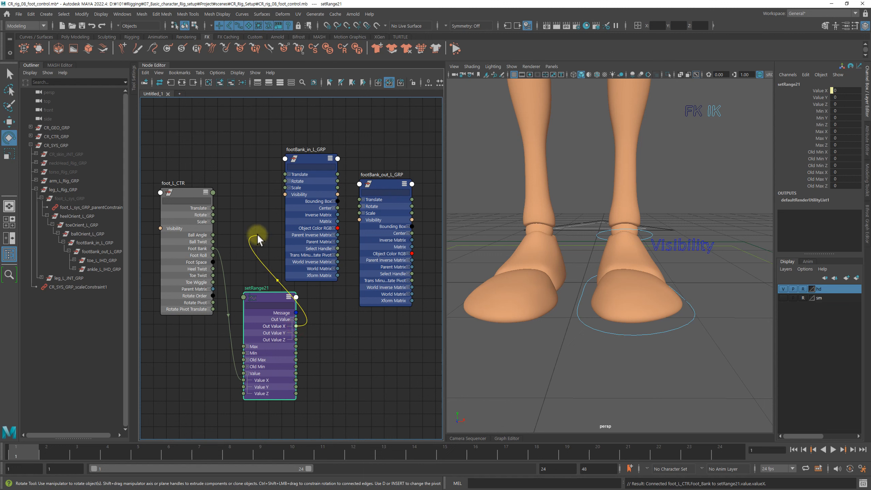
left_click(290, 181)
left_click_drag(301, 169, 317, 169)
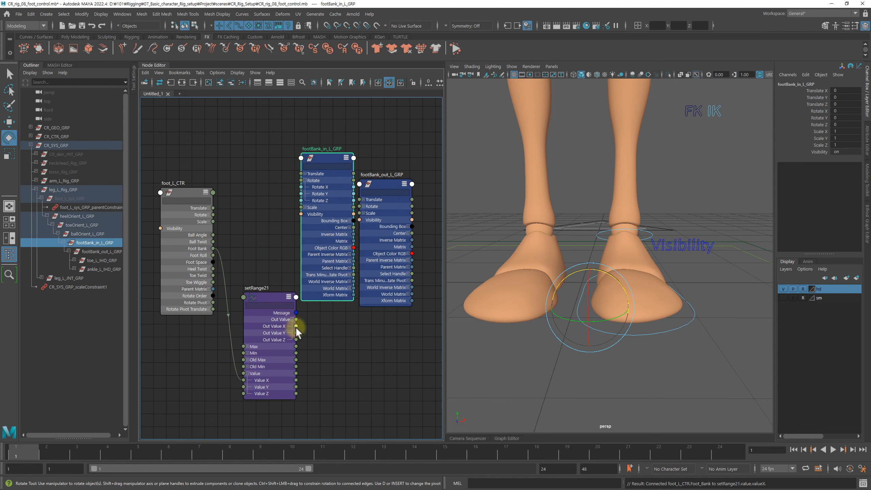
left_click_drag(296, 326, 309, 198)
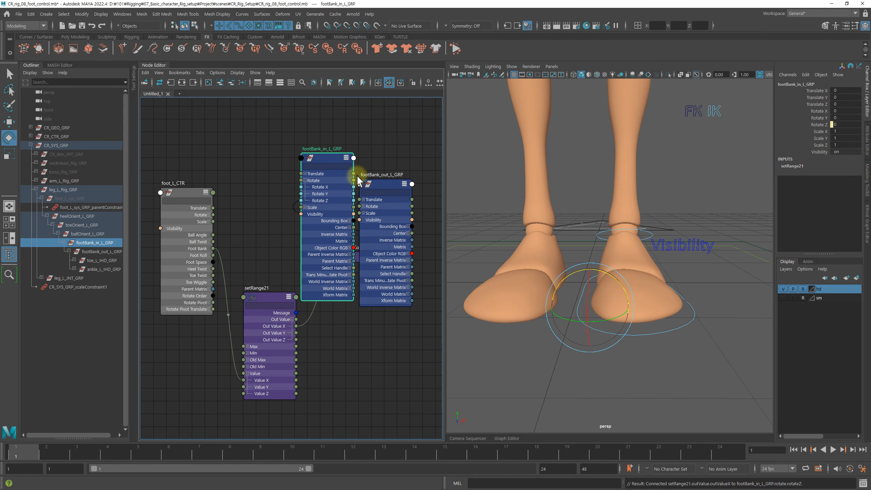
Step: Space the footBank_out_L_GRP and setRange nodes farther from footBank_in_L_GRP in the graph
left_click_drag(366, 185, 380, 186)
left_click(275, 295)
left_click_drag(274, 295, 265, 294)
Step: Set the first component of the setRange node's Old Min to -10 and Max to 45
double_click(260, 293)
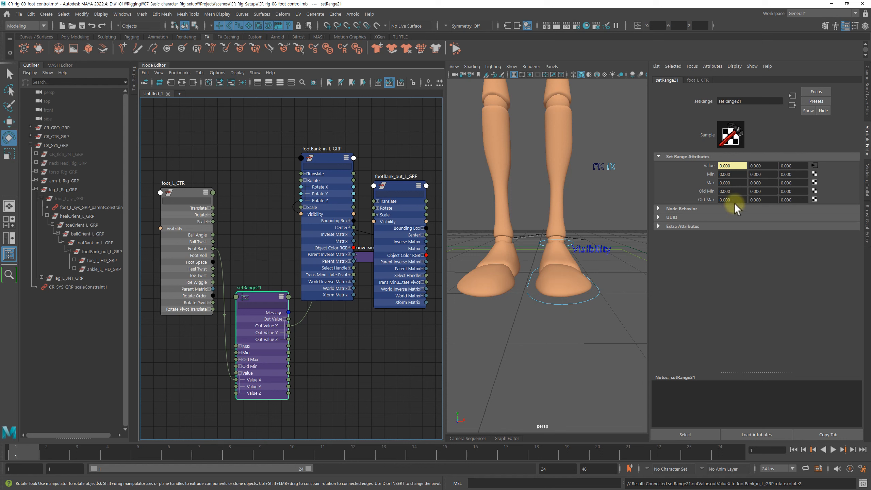
left_click(733, 192)
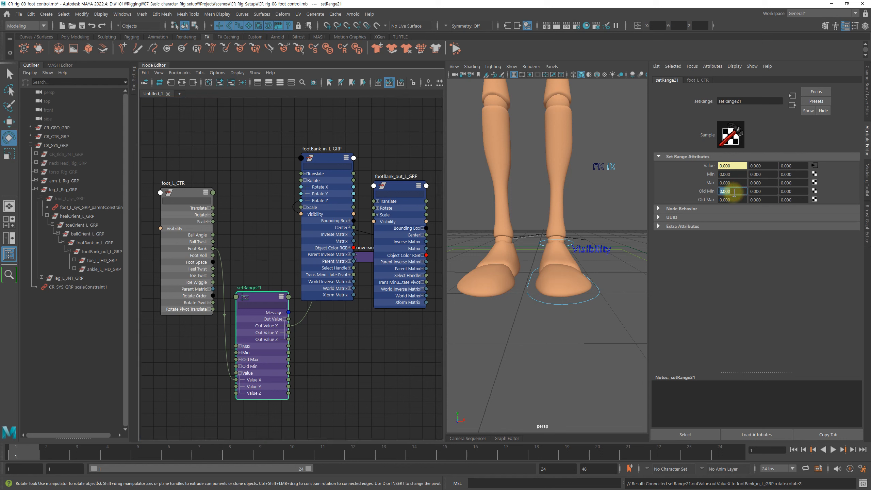
type("-10")
key("Return")
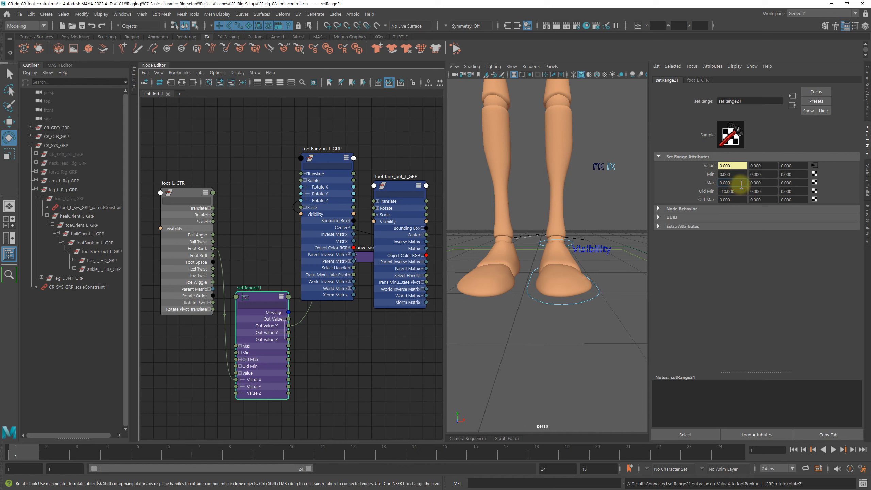
double_click(733, 183)
key("Return")
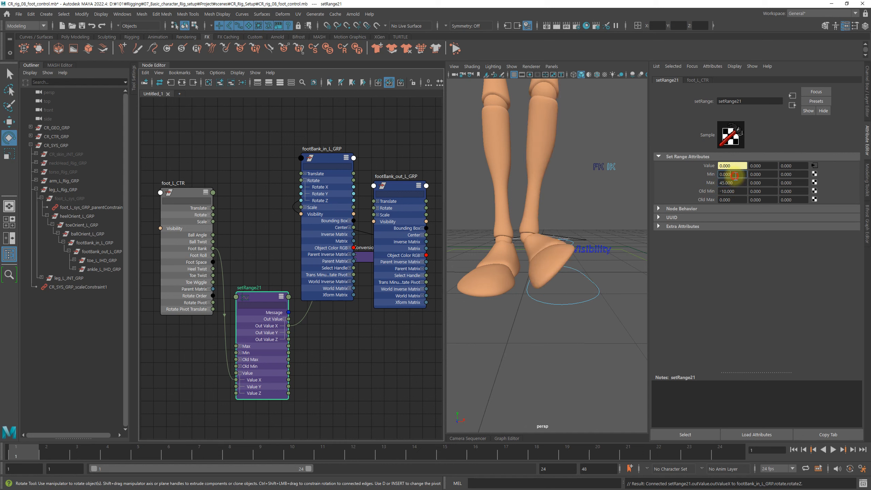
Step: Test the connection by scrubbing Foot Bank on foot_L_CTR to -0.4
left_click(576, 303)
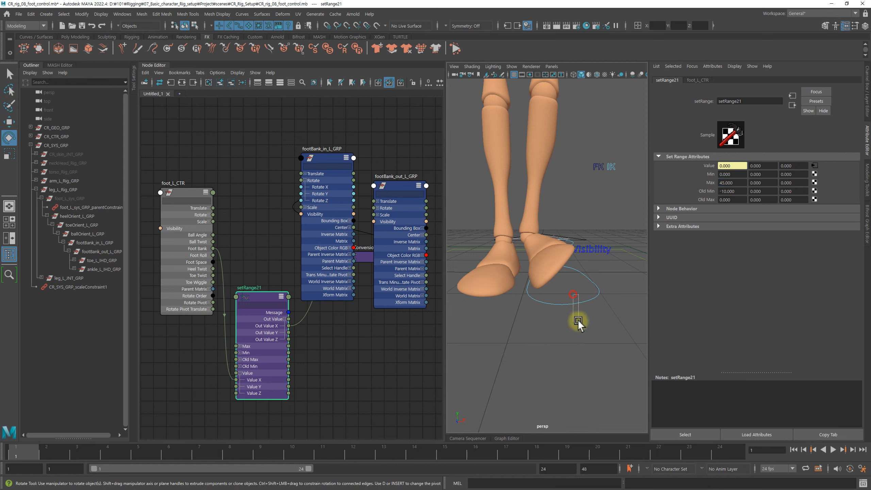
left_click(866, 118)
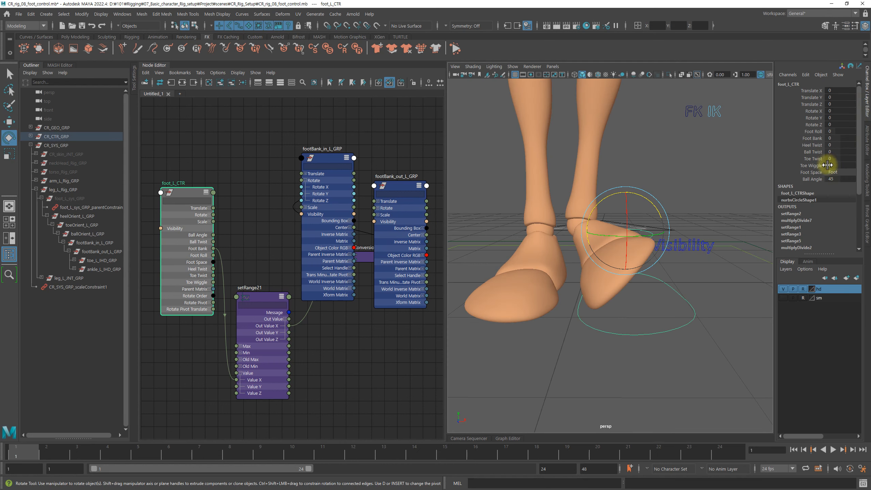
left_click(812, 137)
mouse_move(647, 203)
middle_mouse_down()
mouse_move(609, 202)
mouse_move(649, 201)
mouse_move(641, 201)
middle_mouse_up()
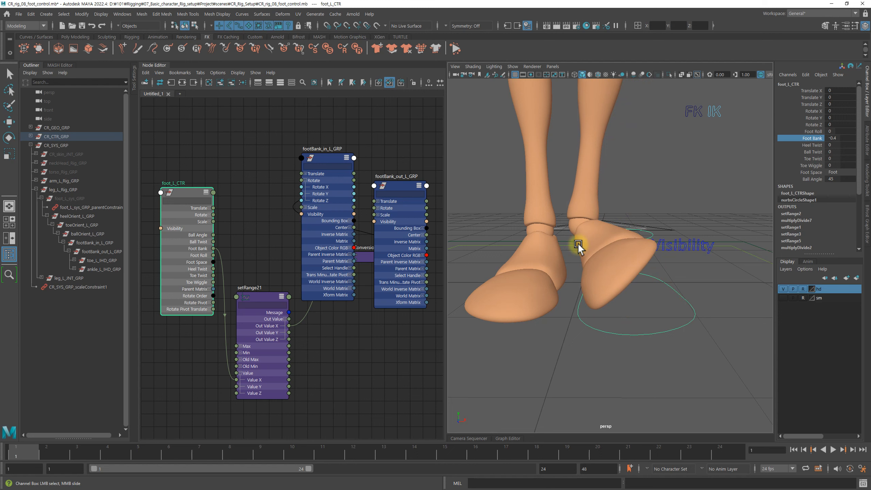
Step: Reverse the setRange node's output by setting the first component of Min to 45 and Max to 0
double_click(268, 308)
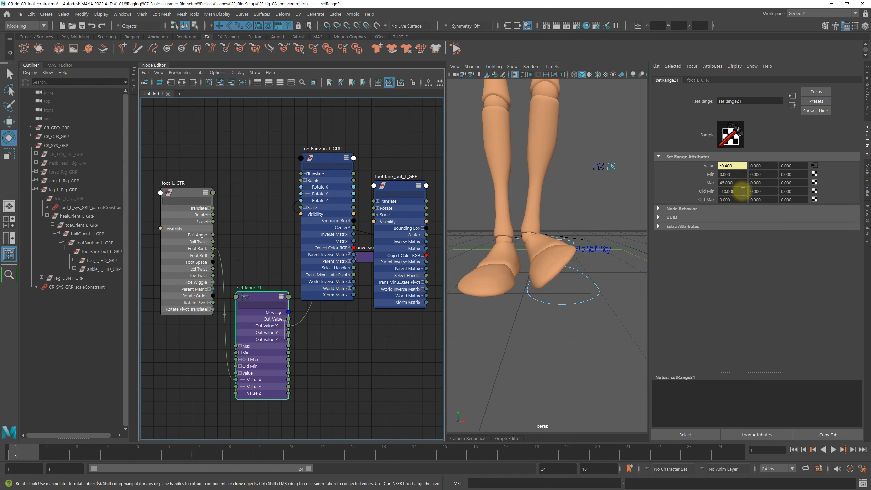
left_click(743, 191)
left_click(740, 192)
left_click(739, 200)
left_click(740, 193)
left_click(740, 202)
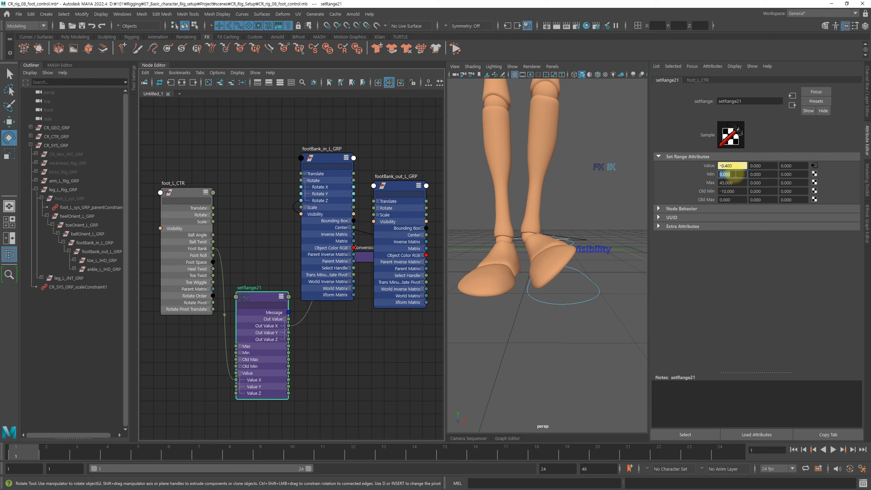
left_click(737, 174)
type("45")
double_click(738, 182)
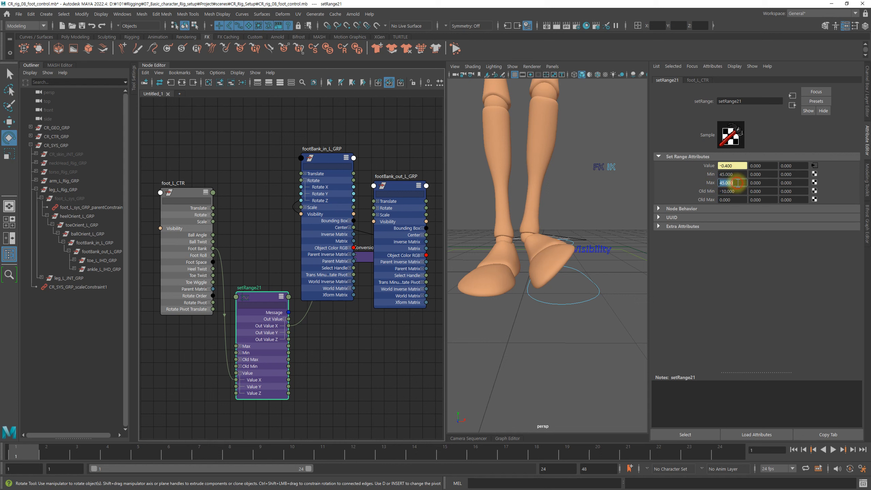
key("Return")
left_click(739, 191)
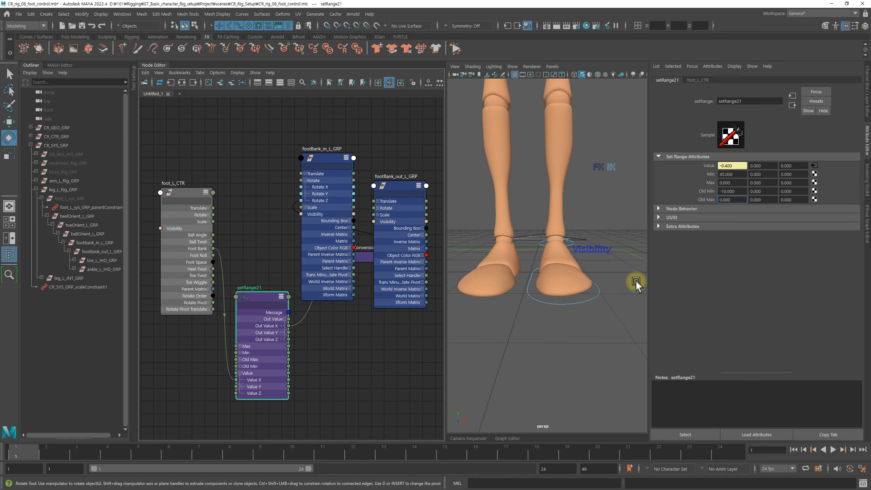
Step: Test the inward bank by scrubbing foot_L_CTR's Foot Bank to -10 and back, and reset it to 0
left_click(583, 301)
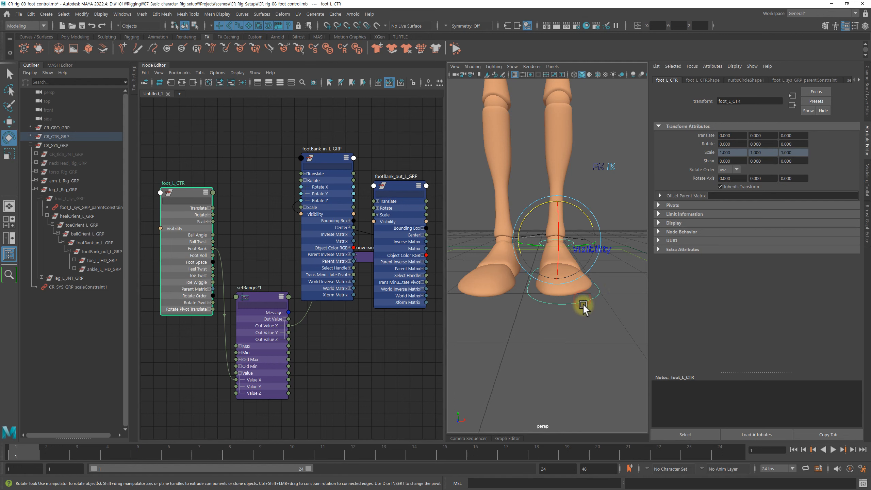
left_click(867, 96)
left_click(812, 138)
middle_click_drag(688, 190, 679, 188)
middle_click_drag(649, 313, 600, 316)
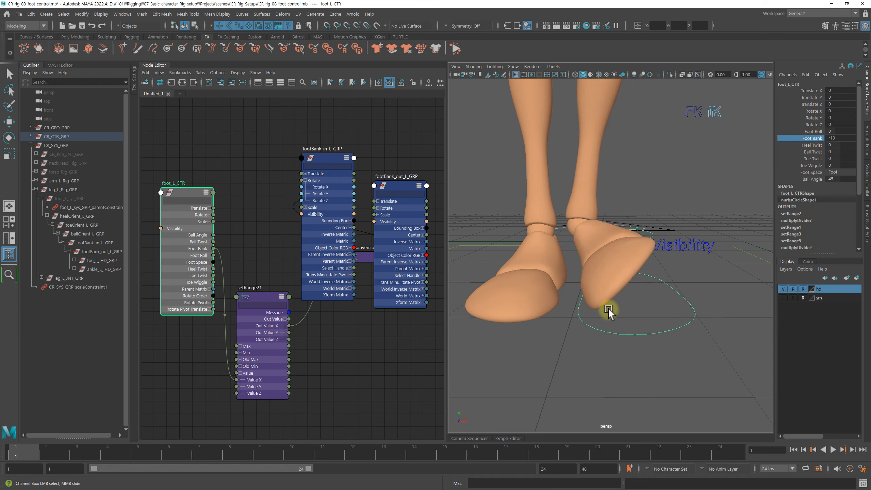
middle_click_drag(609, 302, 636, 311)
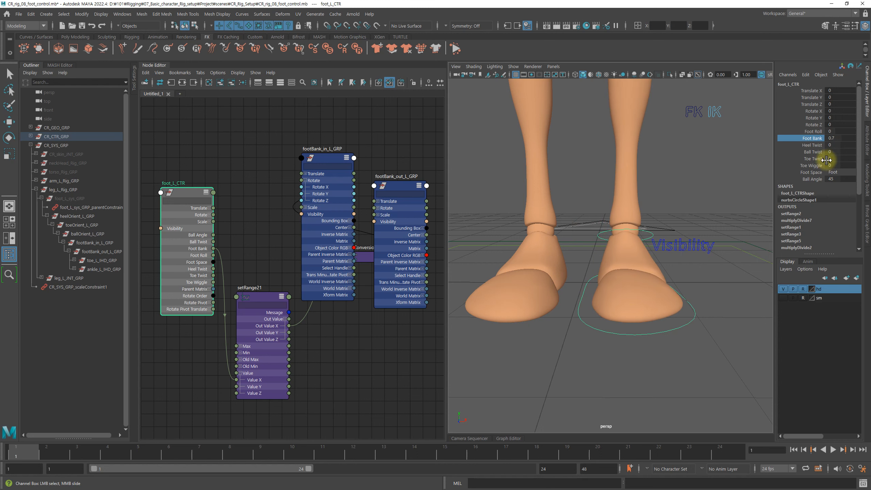
left_click(838, 140)
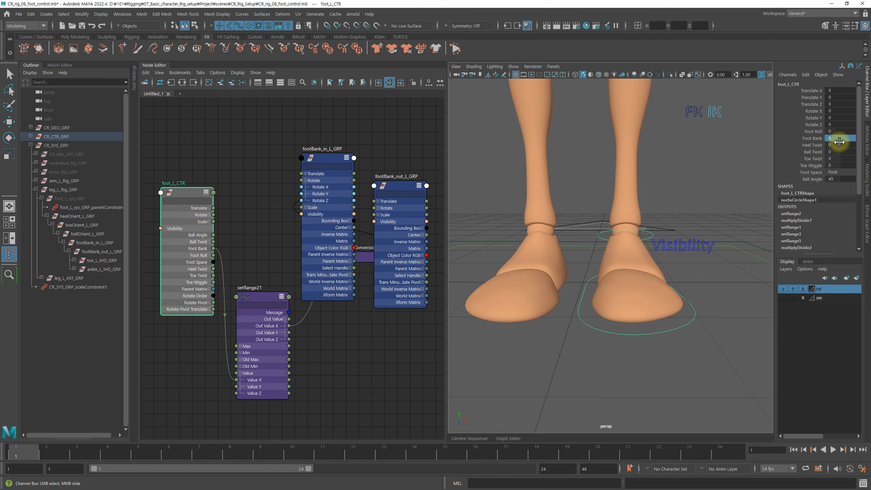
Step: Connect foot_L_CTR's Foot Bank to the setRange node's Value Z and its Out Value Z to footBank_out_L_GRP's Rotate Z
key("e")
mouse_move(395, 187)
left_mouse_down()
mouse_move(404, 180)
mouse_move(390, 190)
left_mouse_up()
left_click(388, 202)
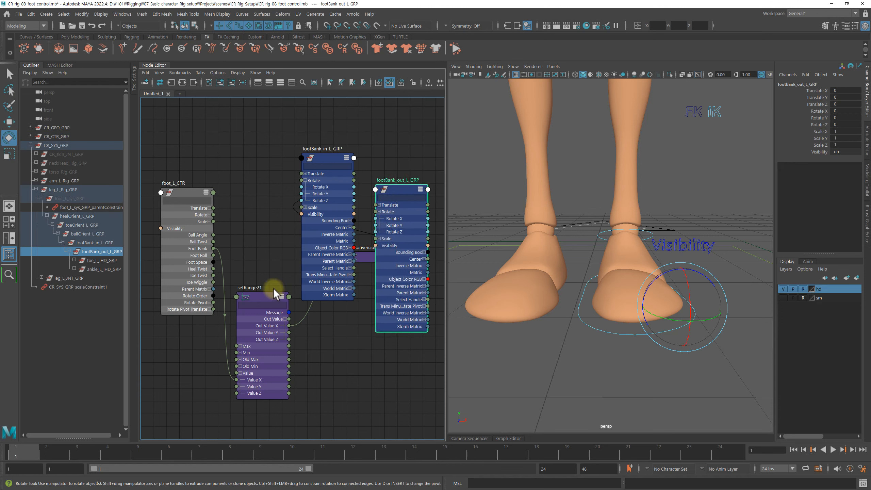
left_click_drag(214, 249, 234, 392)
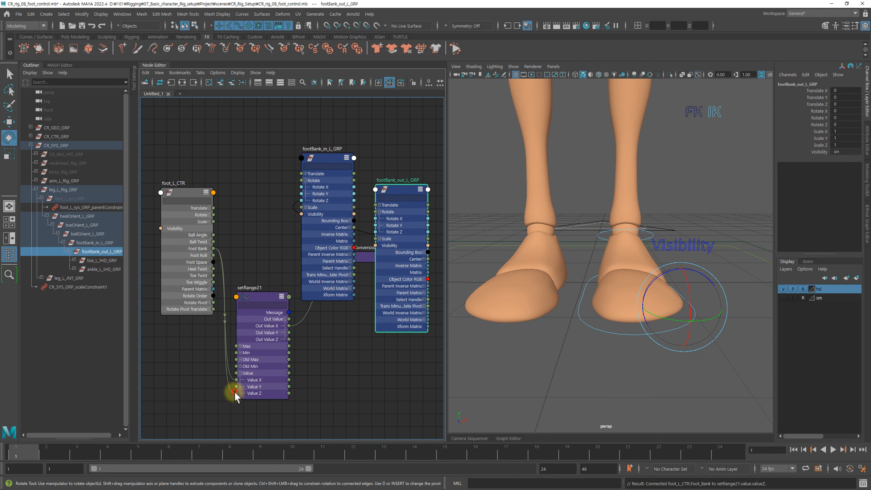
left_click_drag(290, 339, 376, 233)
Step: Set the third component of the setRange node's Old Max to 10 and Max to -45
double_click(264, 291)
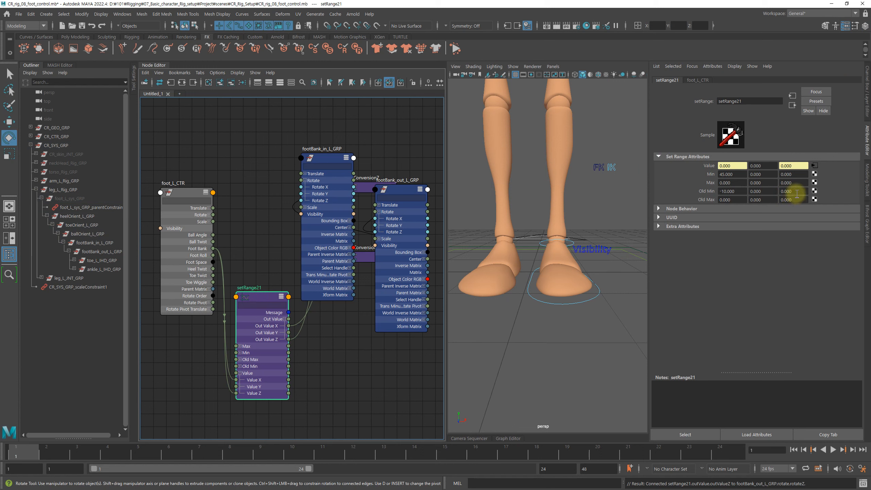
left_click(797, 191)
left_click(798, 200)
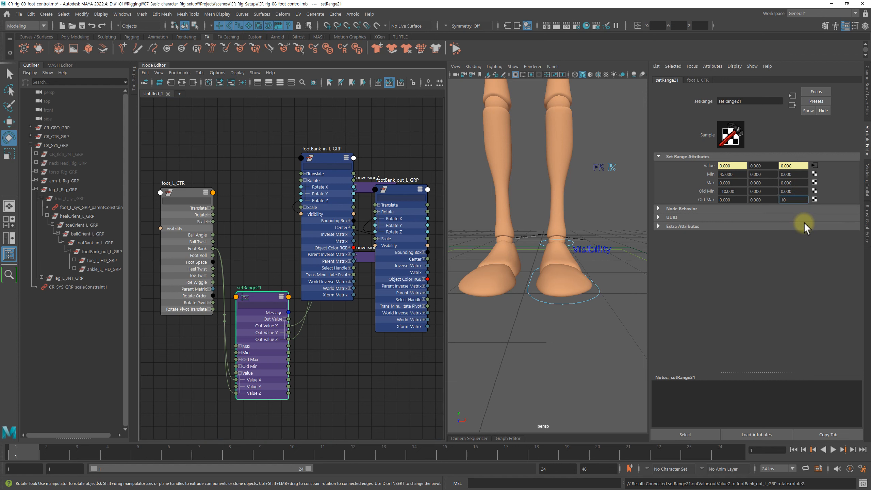
left_click(797, 182)
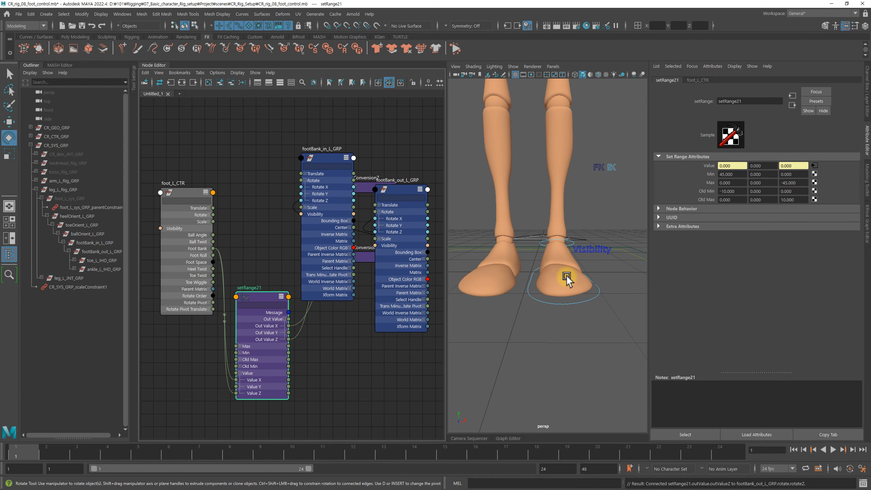
Step: Test the inward and outward bank by scrubbing Foot Bank on foot_L_CTR, and reset it to 0
left_click(576, 302)
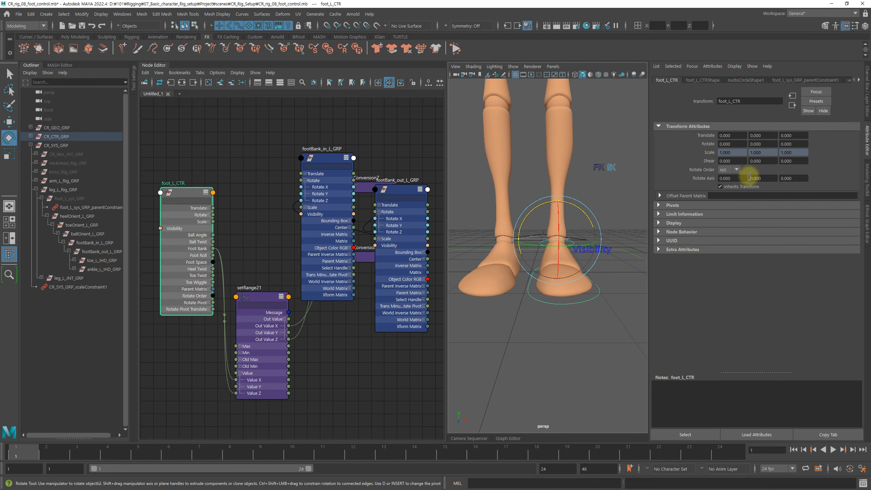
left_click(867, 82)
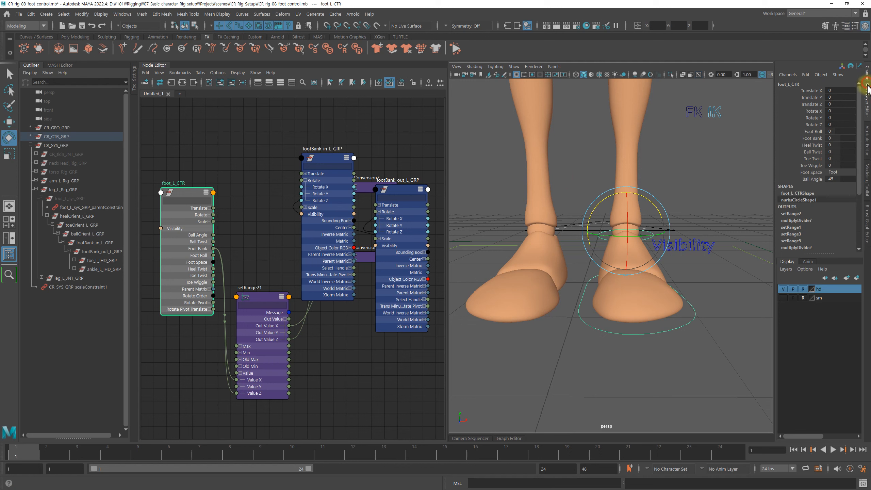
left_click(812, 139)
middle_click_drag(675, 246, 682, 286)
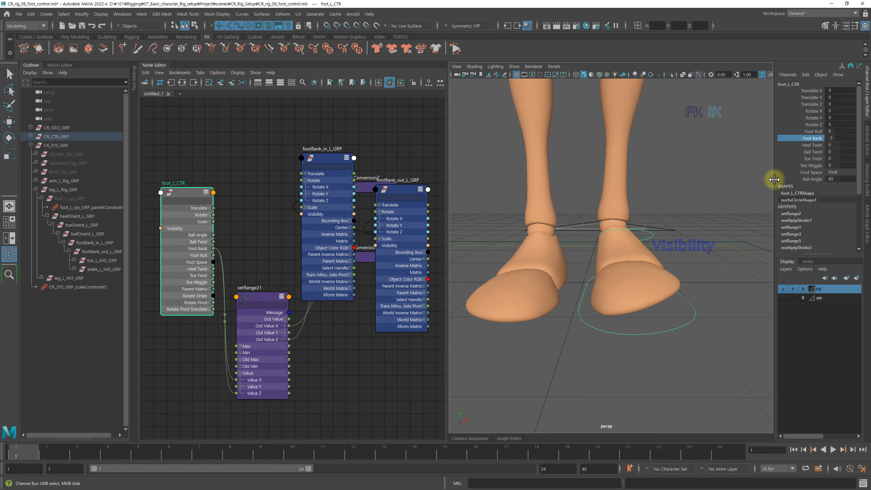
double_click(845, 139)
key("Return")
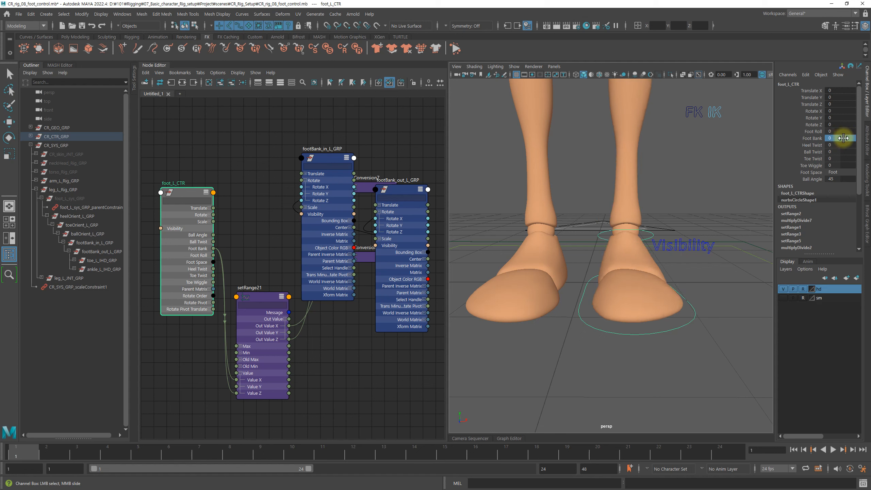
Step: Remove the setRange node and both foot bank groups from the node graph, keeping only foot_L_CTR
right_click_drag(668, 277, 642, 275, "alt")
left_click_drag(642, 274, 636, 272, "alt")
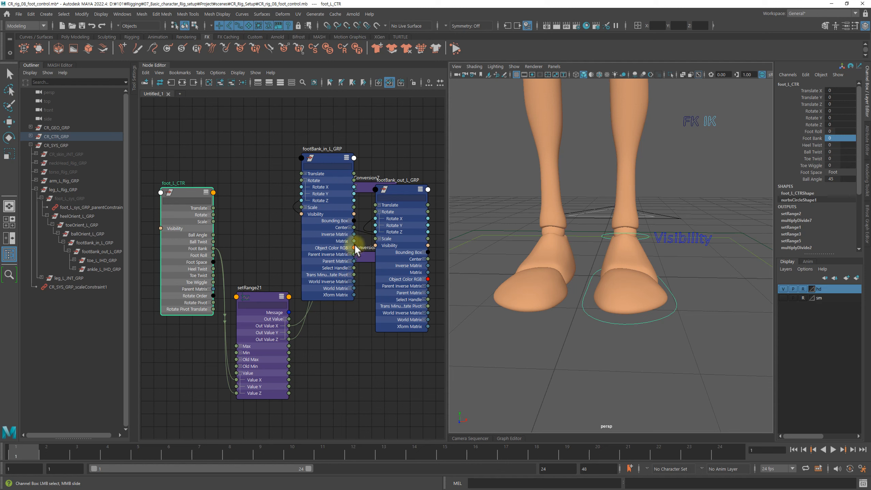
left_click_drag(646, 235, 632, 242, "alt")
right_click_drag(597, 245, 612, 247, "alt")
left_click(254, 139)
key("e")
left_click_drag(325, 209, 420, 375)
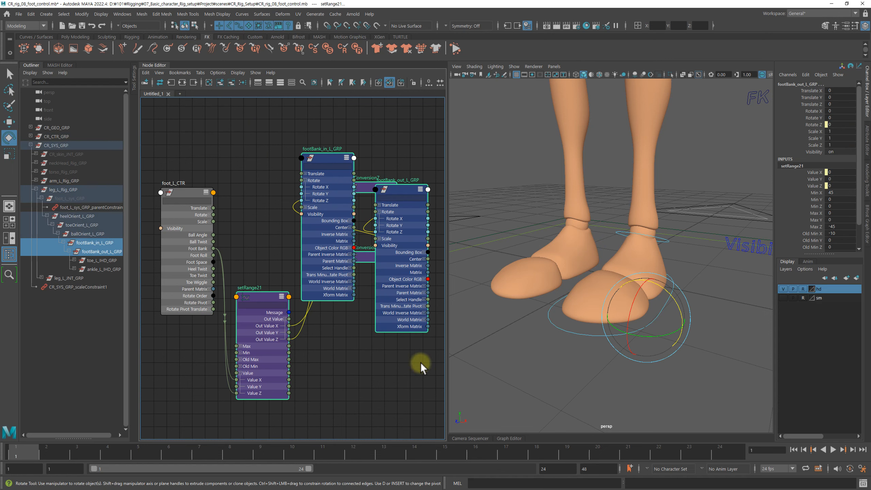
left_click(233, 82)
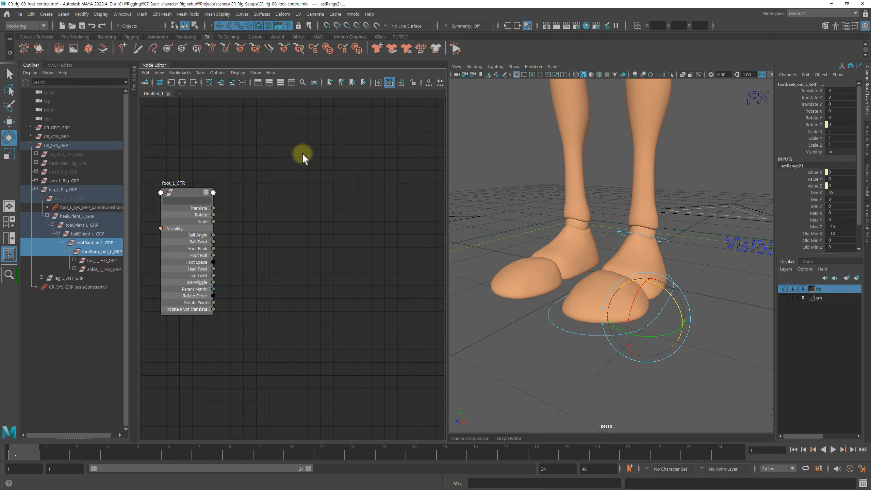
Step: Select foot_L_CTR and its Foot Roll attribute, and view the left foot from the side
left_click(184, 191)
left_click_drag(661, 254, 653, 251, "alt")
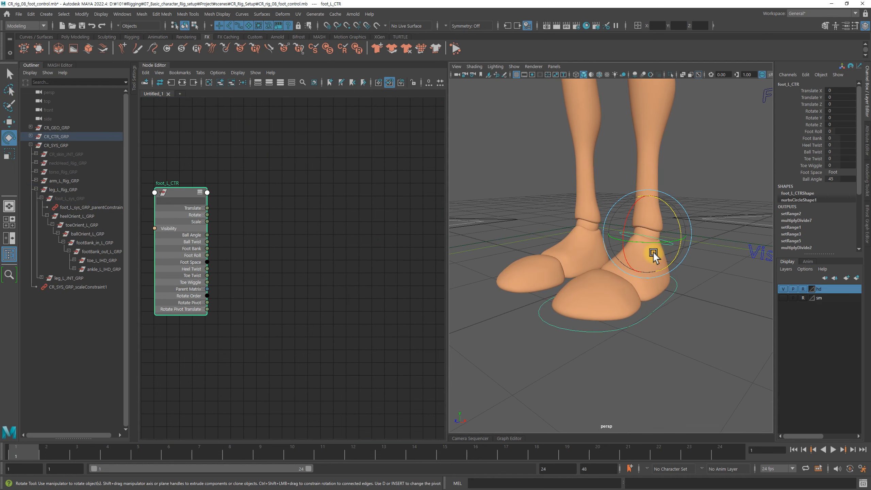
key("q")
left_click(813, 132)
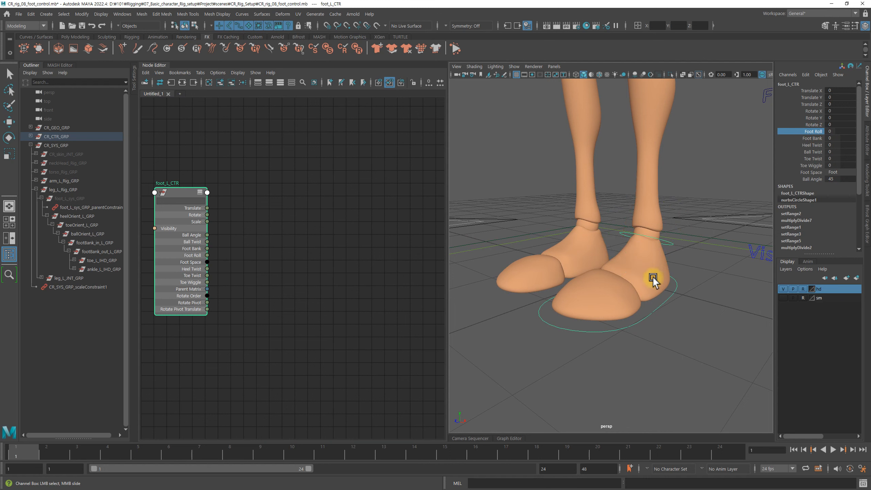
right_click_drag(652, 278, 638, 258, "alt")
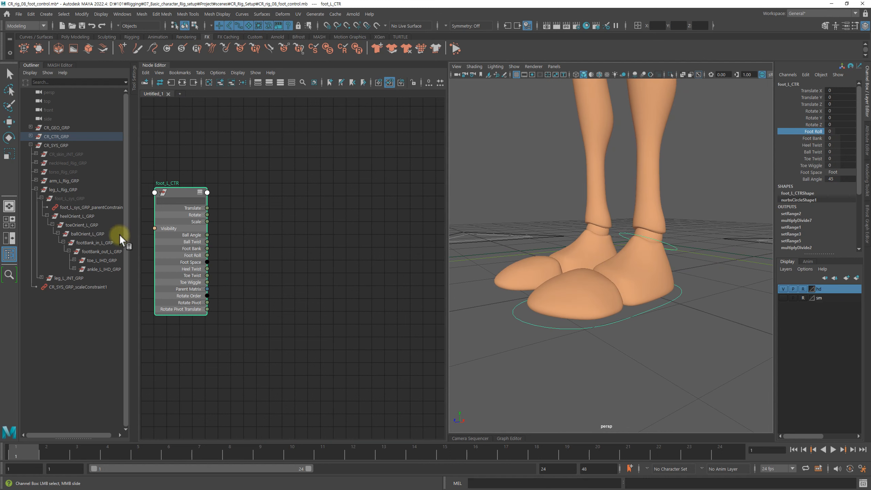
Step: Try a slight X rotation on heelOrient_L_GRP and reset its Rotate X to 0
left_click(75, 217)
key("e")
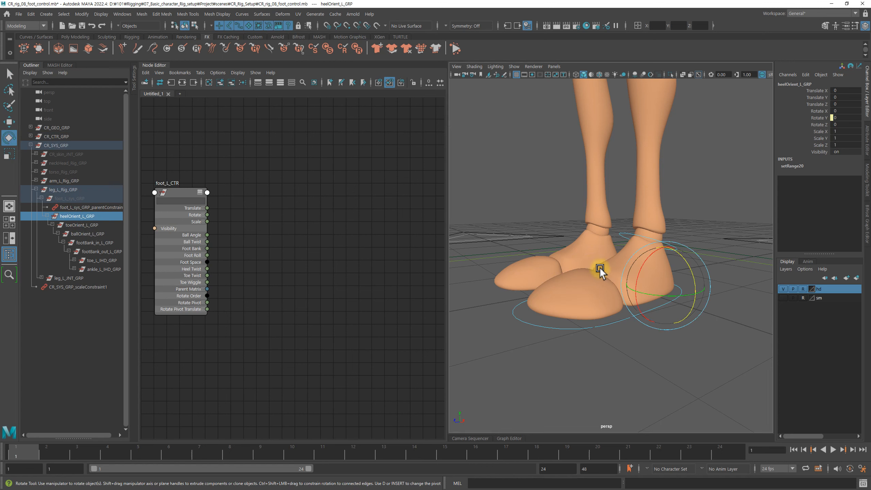
mouse_move(640, 271)
left_mouse_down()
mouse_move(655, 257)
mouse_move(650, 273)
left_mouse_up()
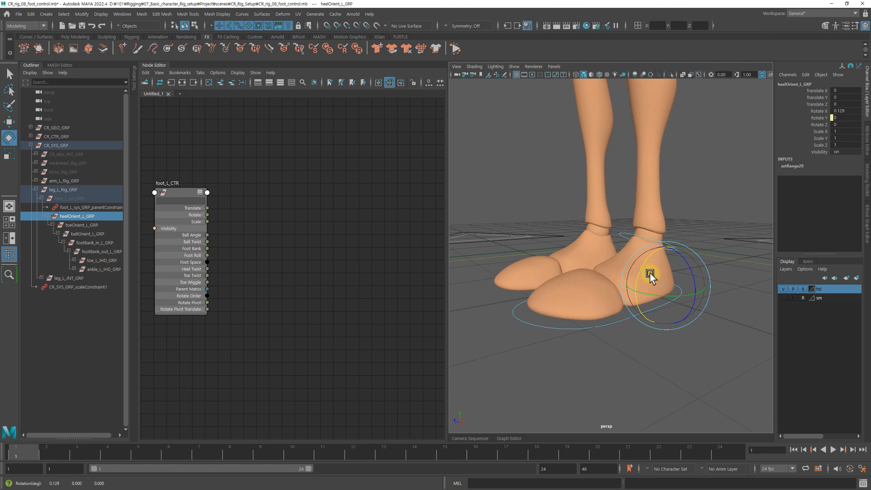
left_click(850, 111)
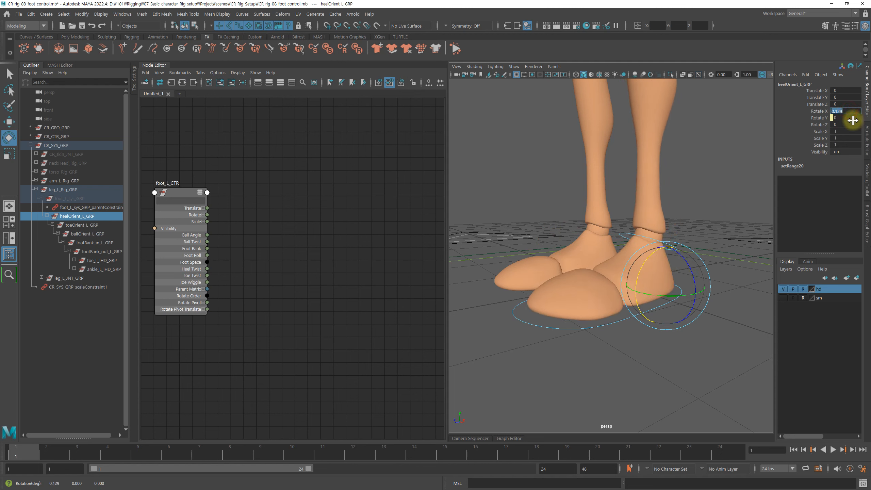
type("0")
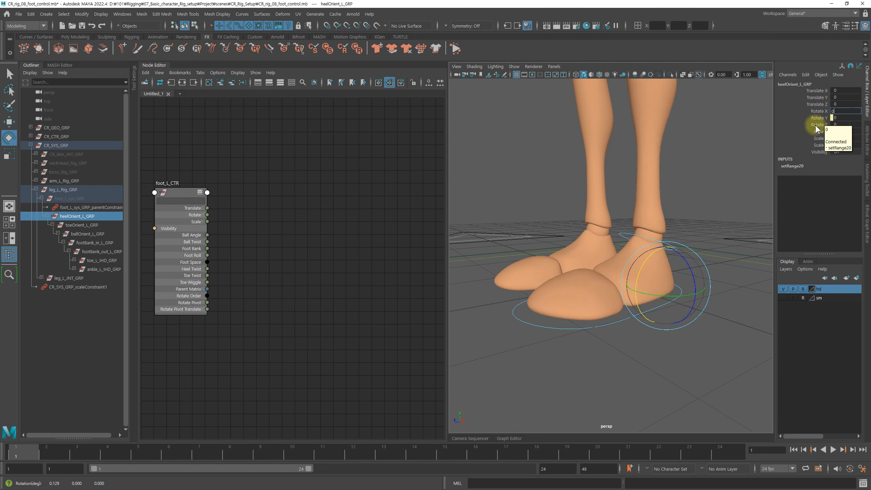
left_click(816, 118)
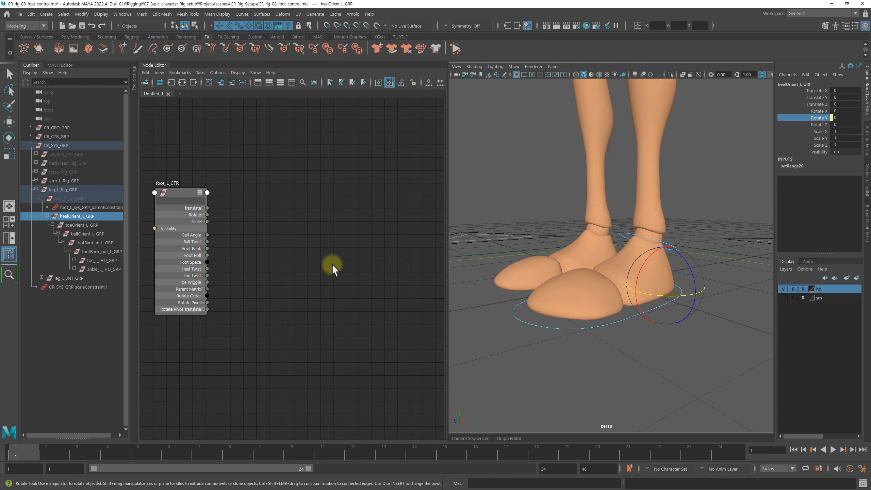
Step: Try rotating ankle_L_IHD_GRP about 39° and toeOrient_L_GRP about 26° around X, and undo both rotations
left_click(98, 269)
left_click_drag(583, 258, 629, 232)
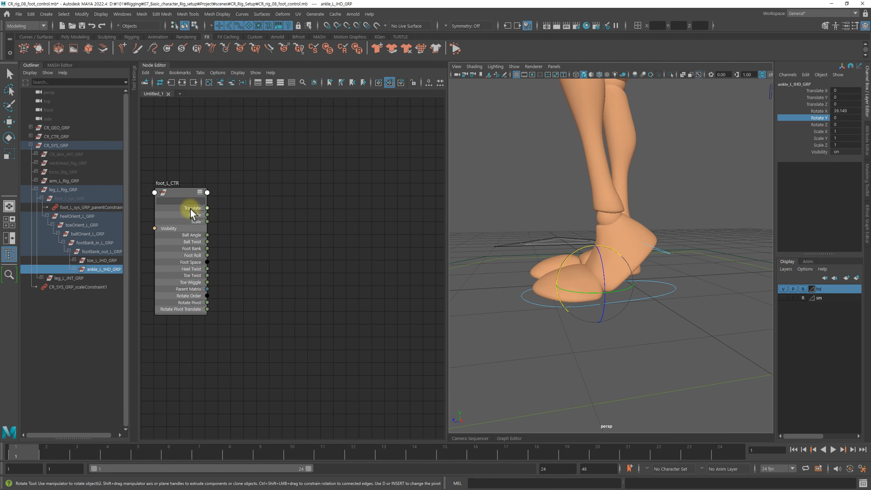
left_click(79, 225)
left_click_drag(517, 259, 497, 263)
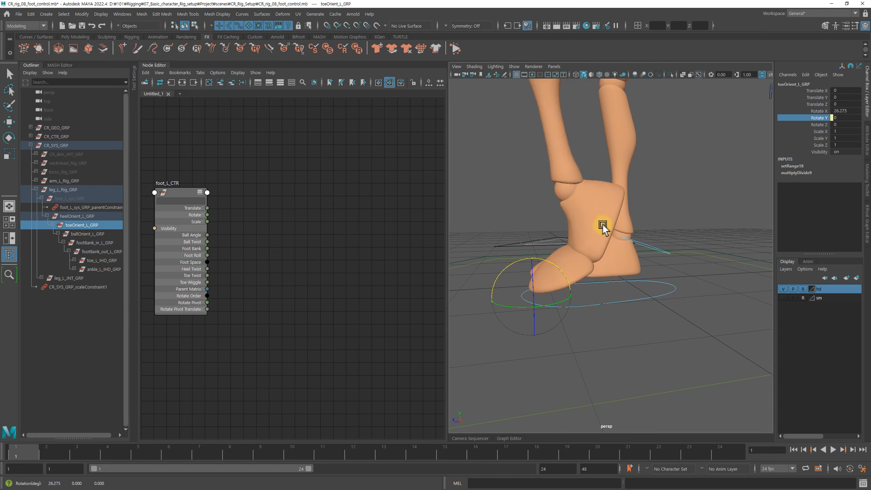
left_click_drag(611, 231, 667, 258, "alt")
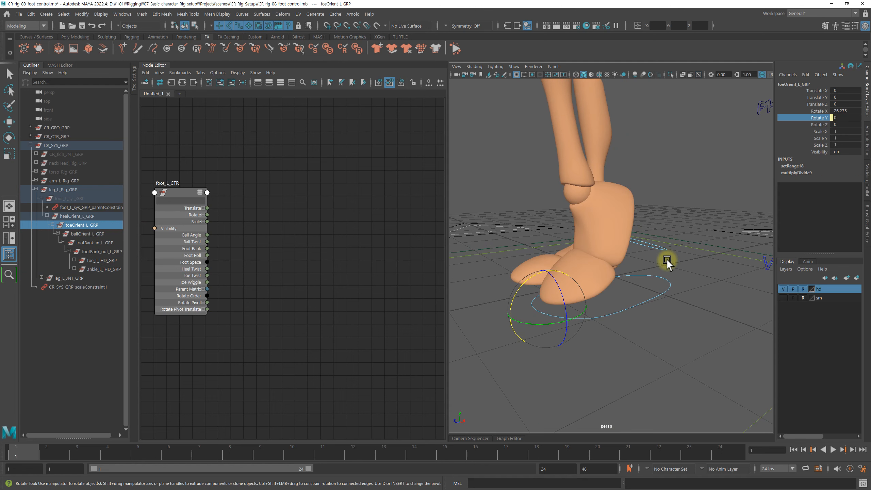
key("ctrl+z")
key("ctrl+z")
key("ctrl+z")
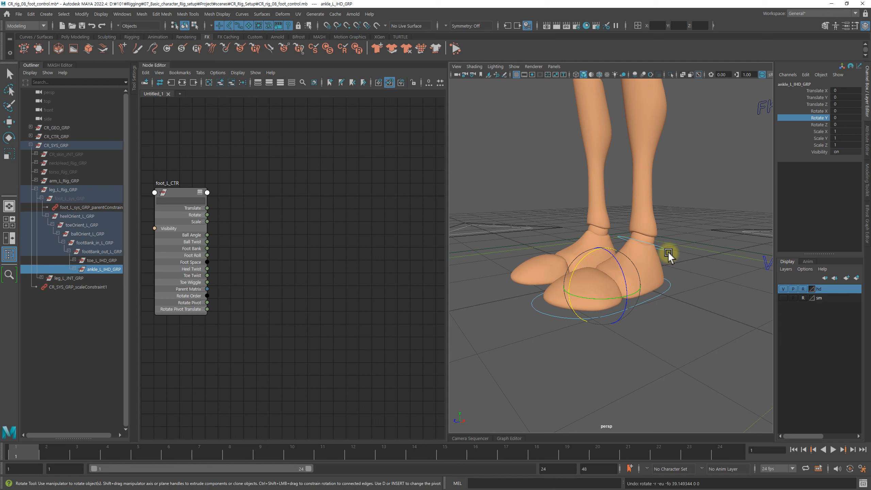
Step: Test Foot Roll on foot_L_CTR by scrubbing it to negative values, and reset it to 0
left_click(175, 191)
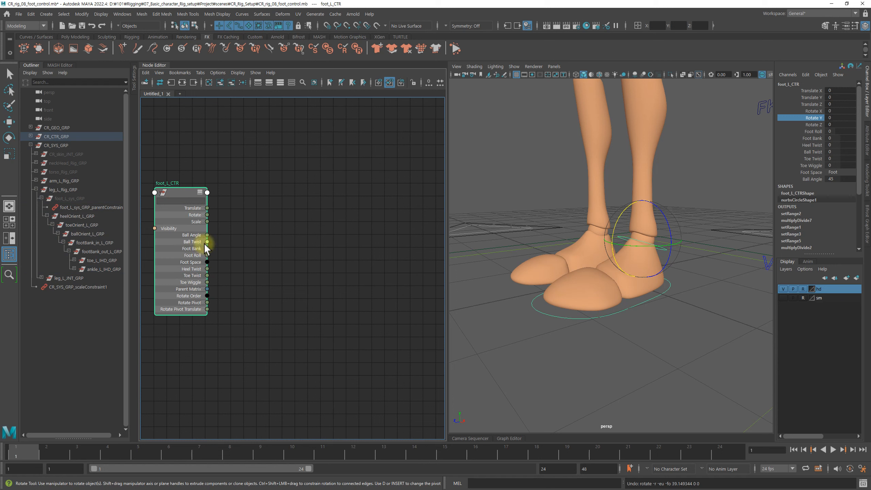
left_click(815, 132)
middle_click_drag(817, 132, 704, 147)
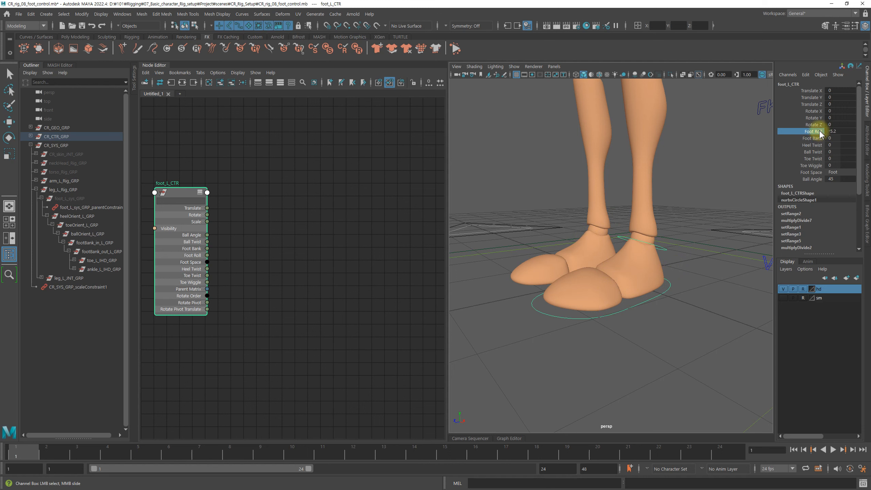
middle_click_drag(819, 131, 792, 154)
left_click(840, 131)
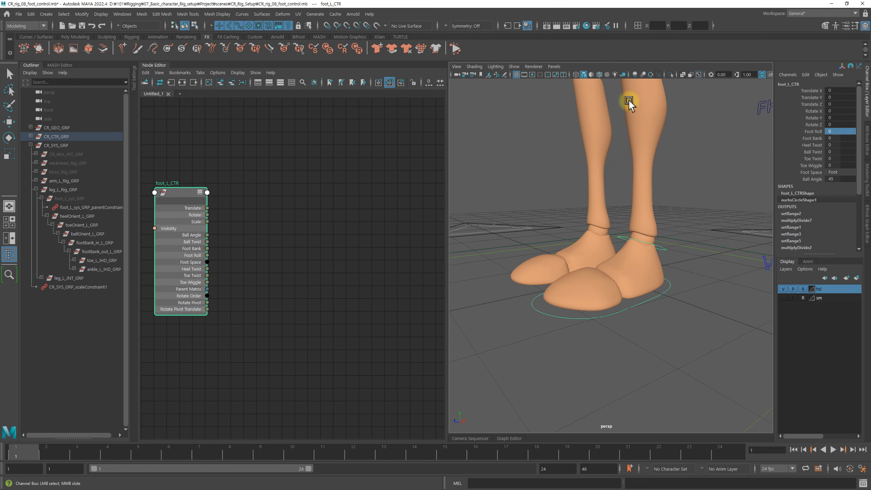
Step: Add heelOrient_L_GRP to the node graph, showing its attributes with the Rotate channels expanded
middle_click_drag(195, 208, 341, 219)
left_click(70, 216)
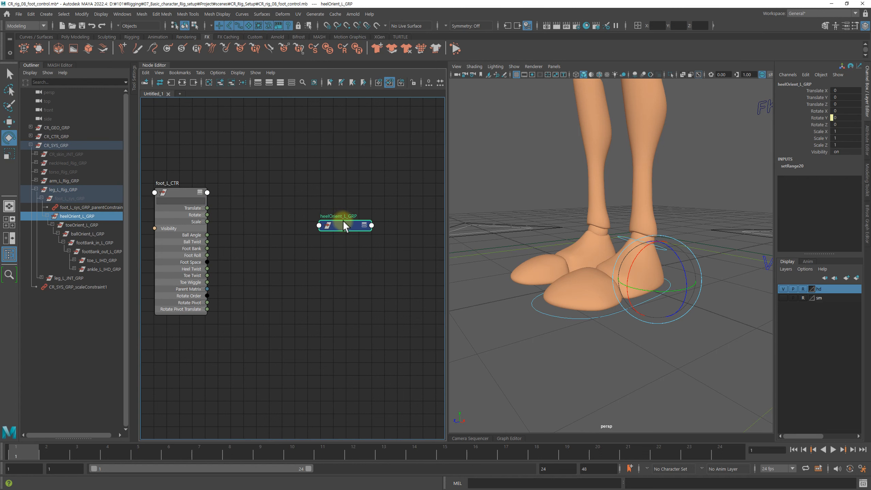
key("3")
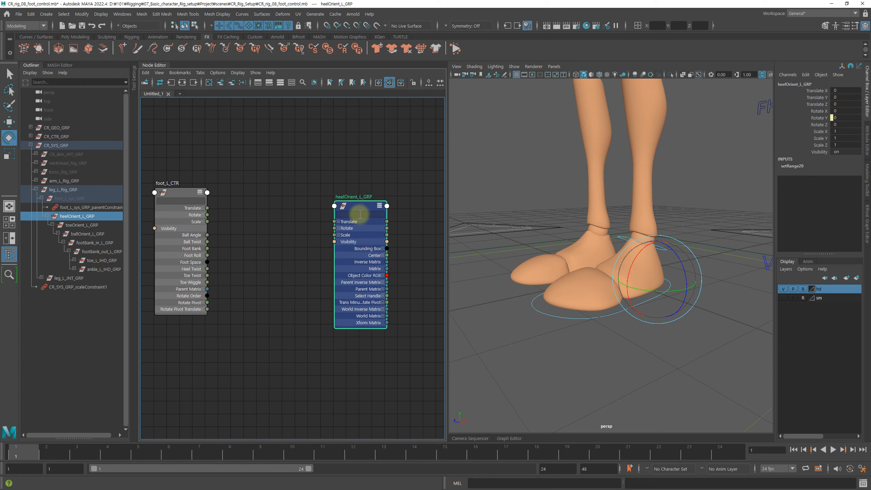
left_click(338, 228)
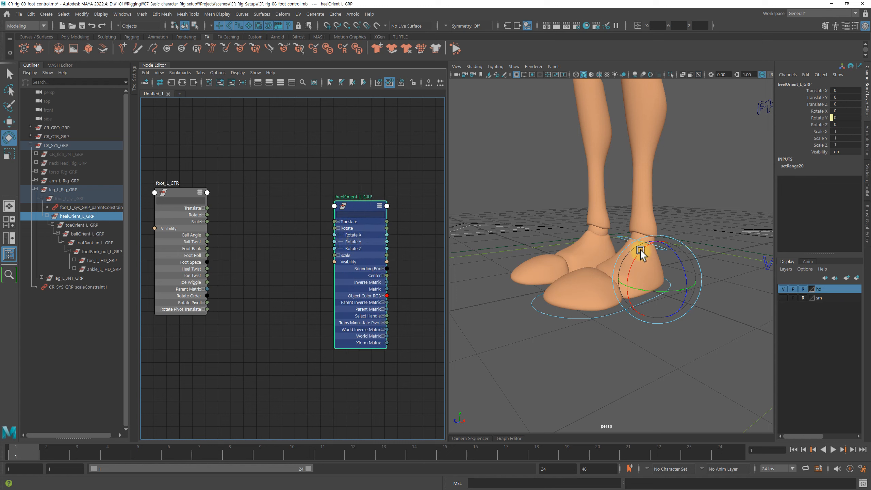
Step: Test the heel roll by rotating heelOrient_L_GRP to about -31° in X, and reset Rotate X to 0
left_click_drag(641, 253, 658, 255)
double_click(842, 111)
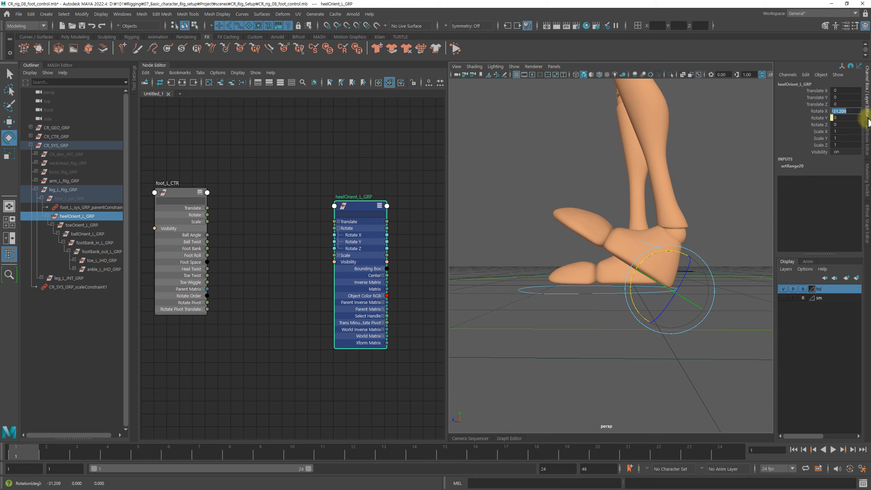
key("Return")
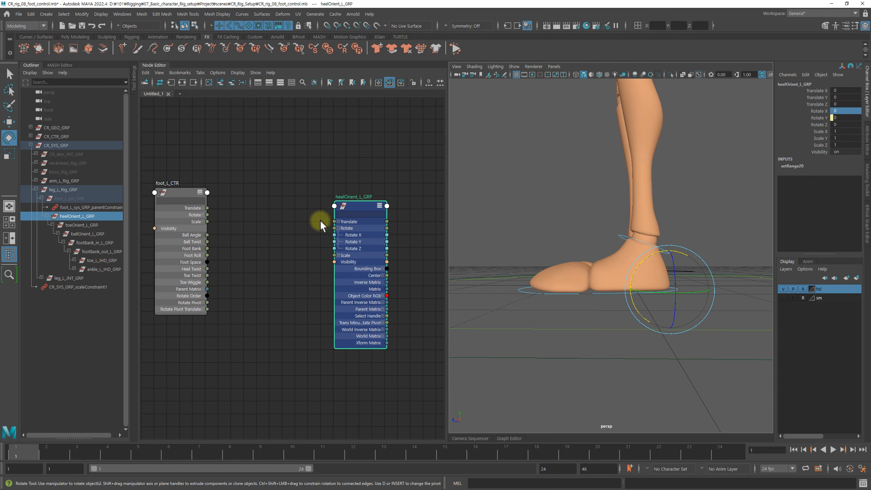
Step: Create a setRange node and place it between foot_L_CTR and heelOrient_L_GRP in the node graph
left_click(263, 253)
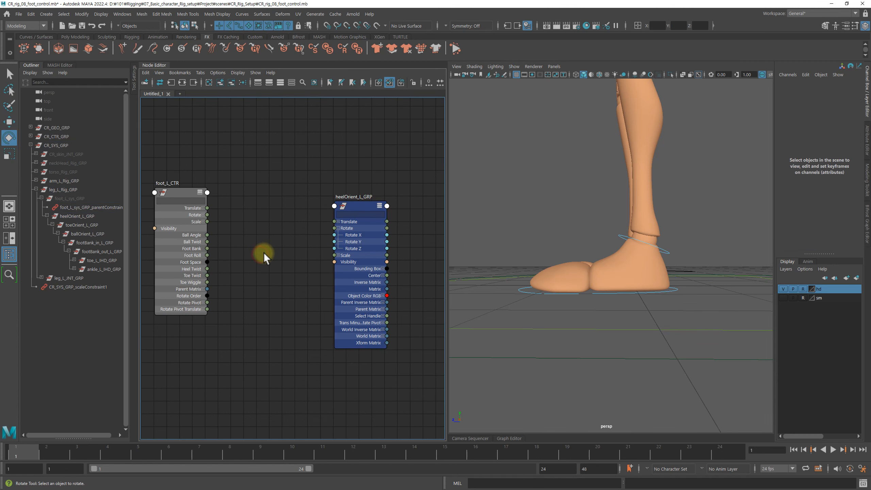
key("Tab")
type("set")
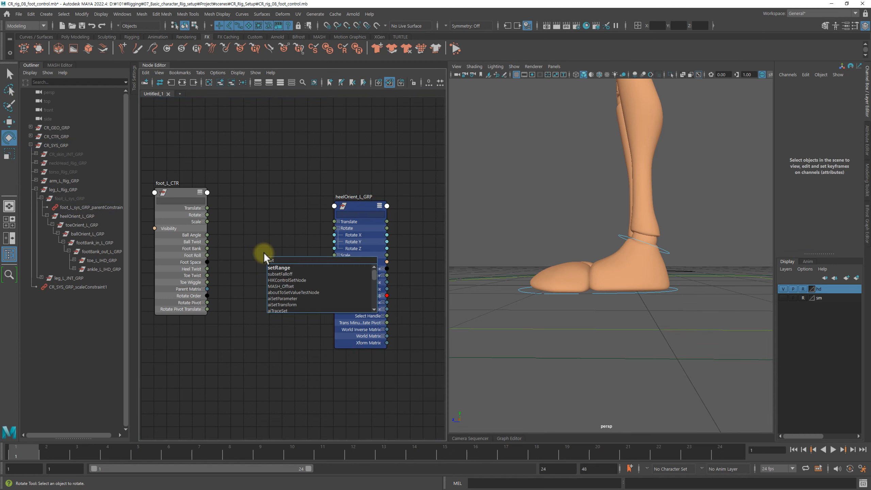
key("Return")
left_click_drag(296, 264, 274, 247)
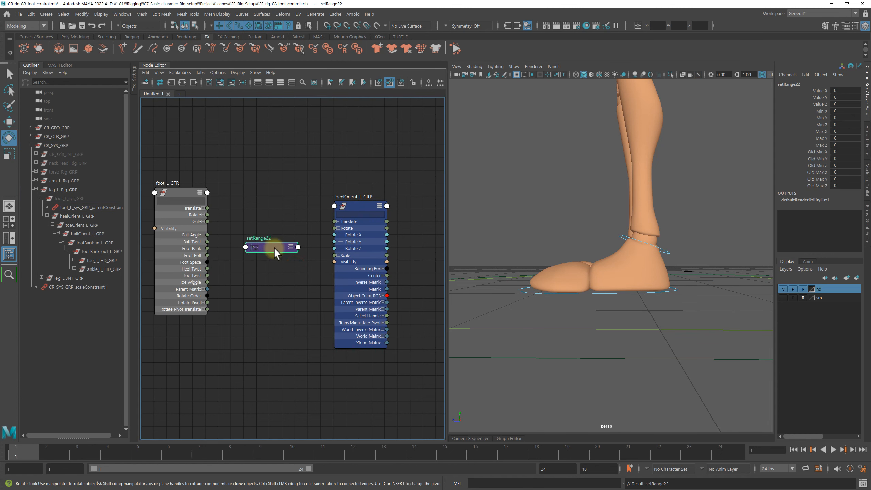
Step: Show all attributes of the setRange node and expand its Value and Out Value channels
key("3")
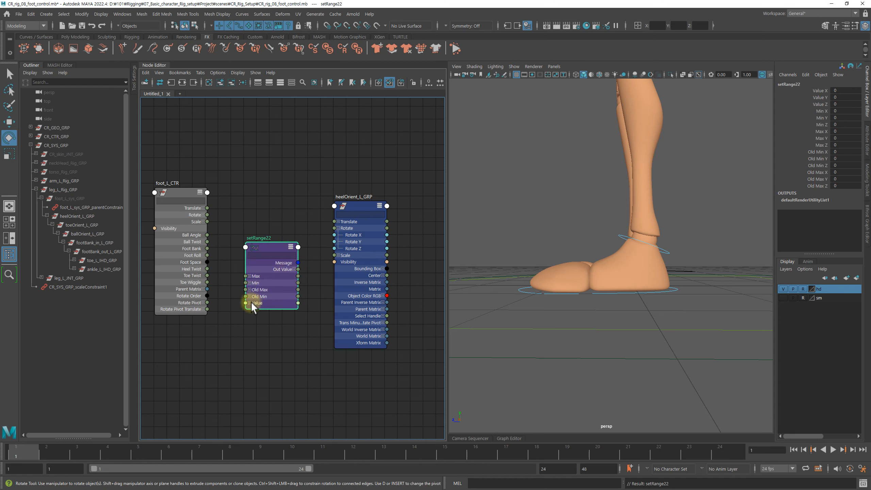
left_click(250, 303)
left_click(294, 269)
left_click_drag(274, 245, 278, 225)
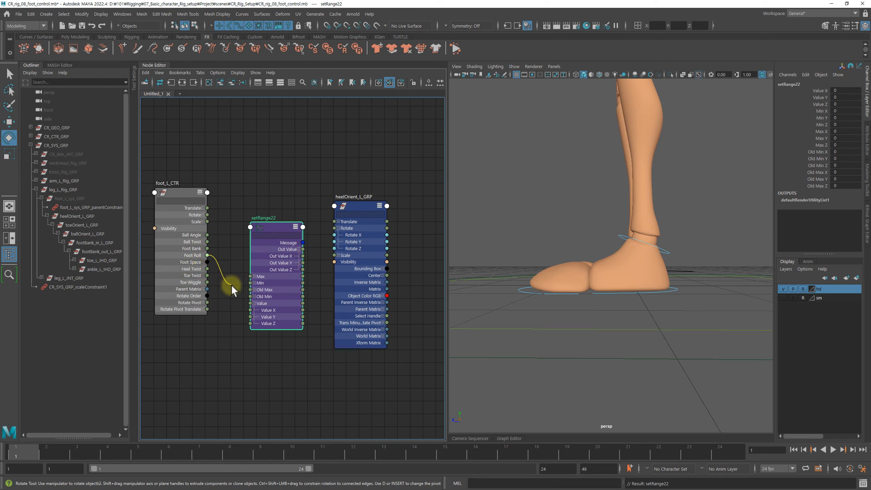
Step: Connect foot_L_CTR's Foot Roll to the setRange node's Value X, and its Out Value X to heelOrient_L_GRP's Rotate X
left_click_drag(231, 284, 250, 310)
left_click_drag(276, 228, 273, 227)
left_click_drag(302, 257, 337, 234)
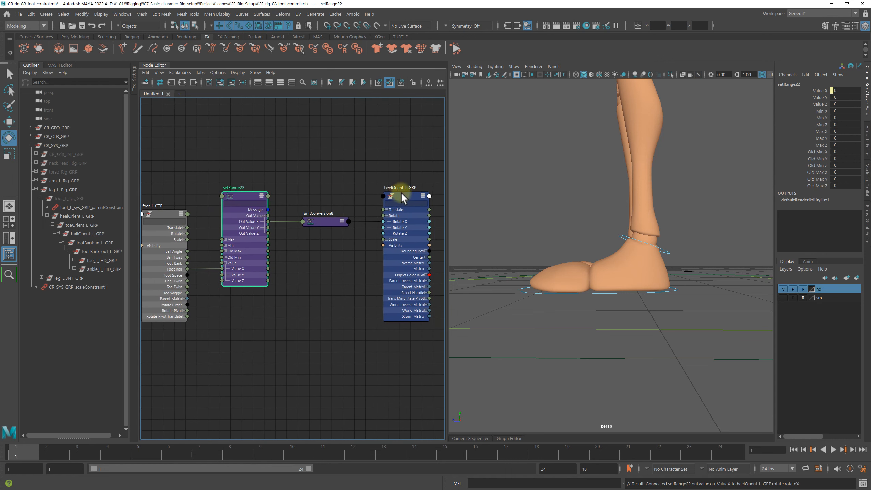
left_click_drag(402, 194, 320, 189)
middle_click_drag(269, 161, 303, 161, "alt")
scroll(278, 150, "up", 2)
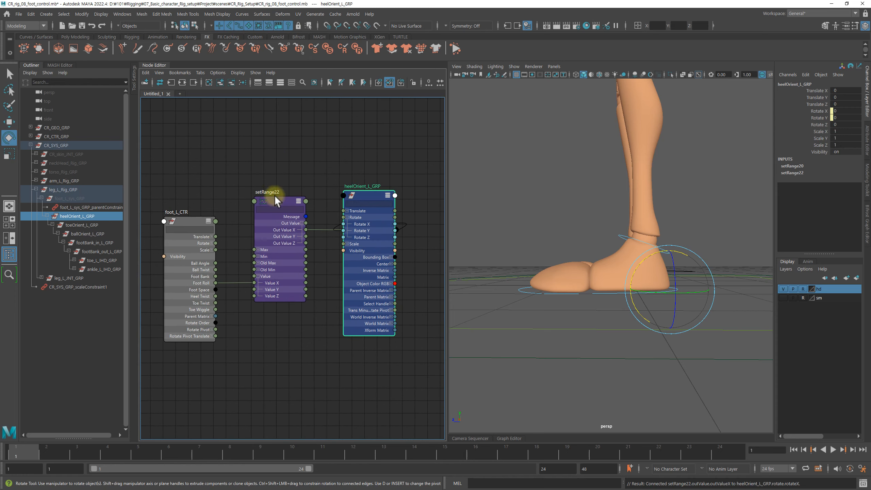
Step: Set the setRange node's X channel to an Old Min of -10 and a Min of -30
double_click(277, 194)
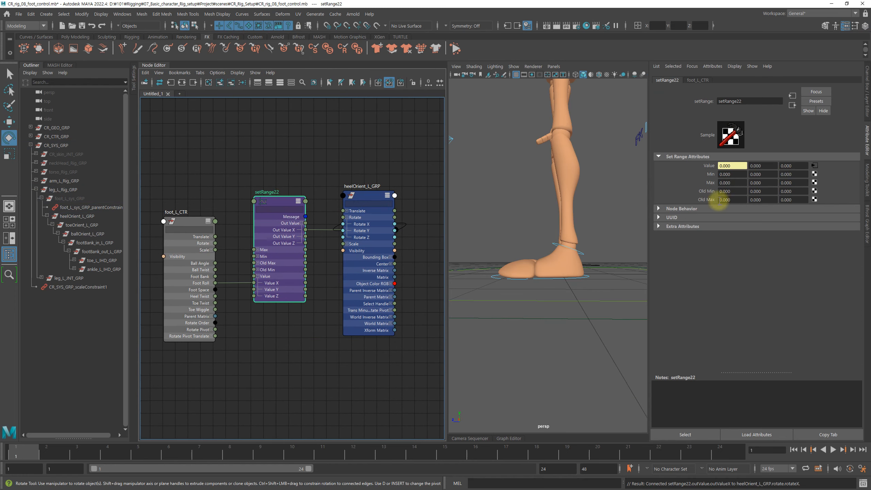
left_click(730, 191)
type("-10")
key("Return")
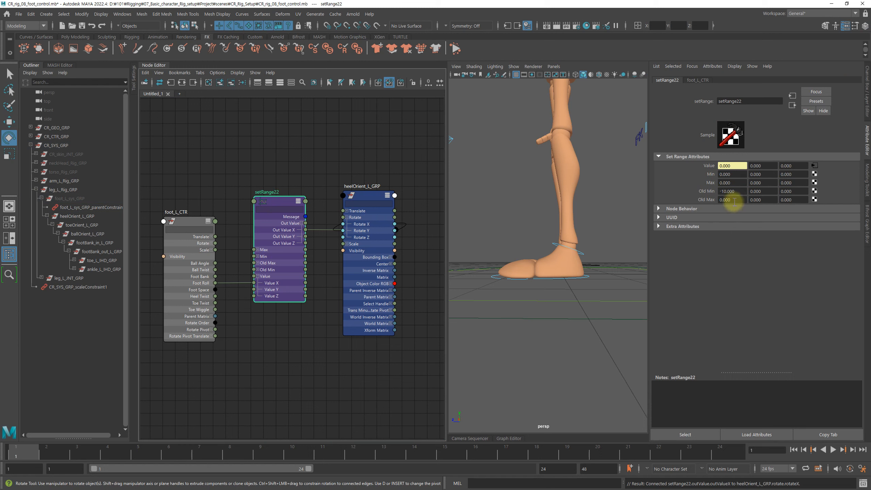
left_click(730, 174)
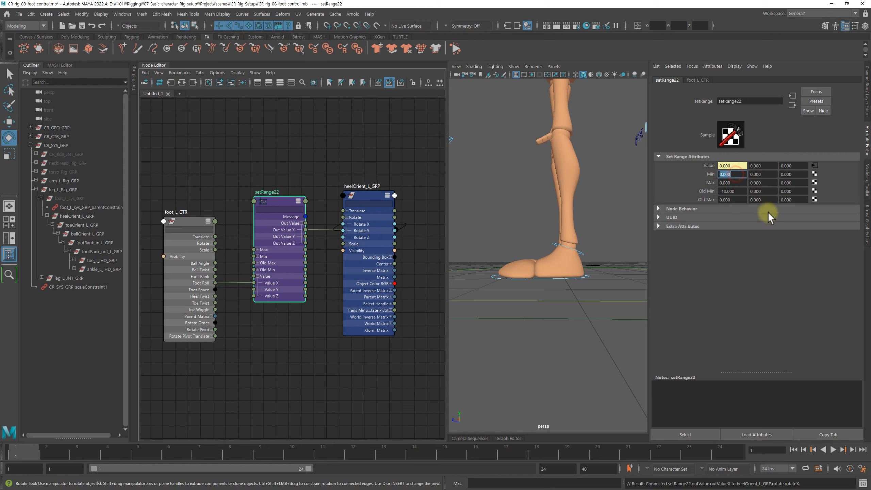
type("-30")
key("Return")
Step: Test the heel roll by scrubbing Foot Roll on foot_L_CTR to -10 and back, and reset it to 0
left_click_drag(553, 255, 561, 260, "alt")
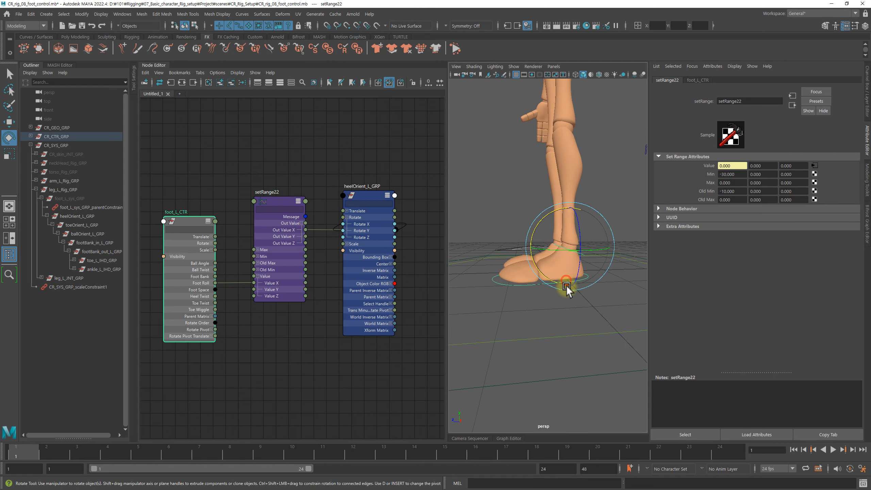
left_click(566, 286)
left_click(867, 99)
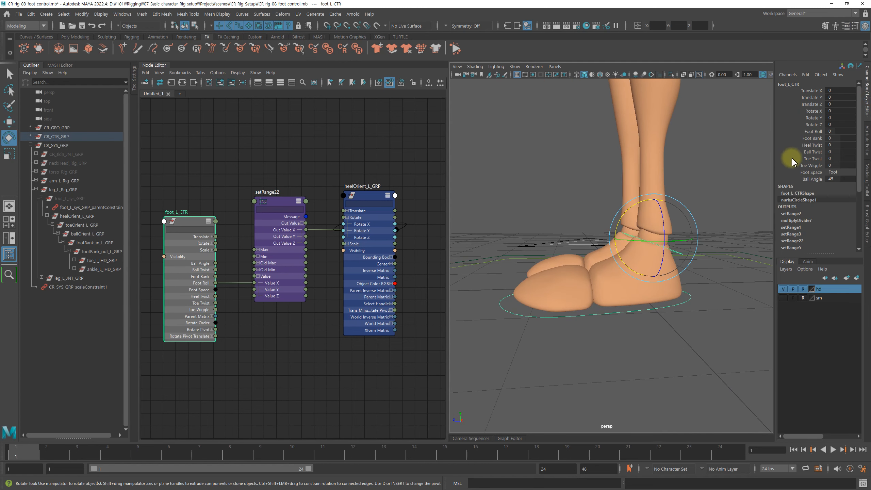
left_click(813, 131)
middle_click_drag(703, 193, 617, 216)
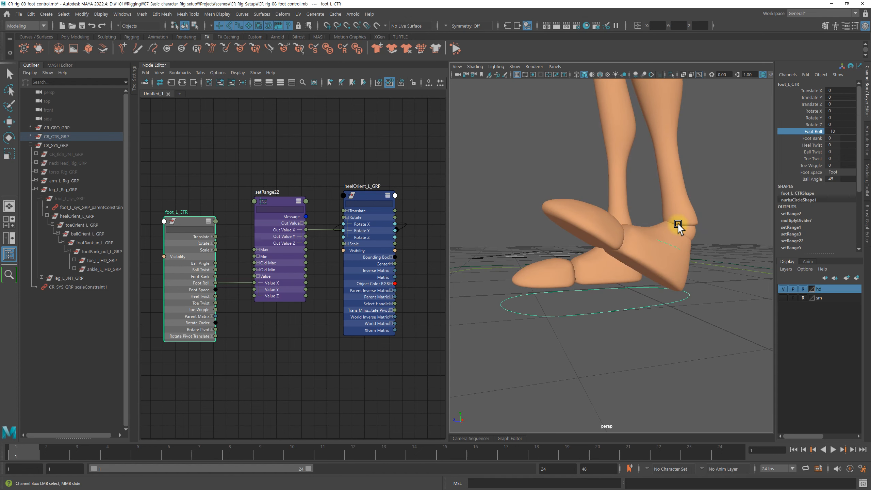
middle_click_drag(678, 227, 695, 272)
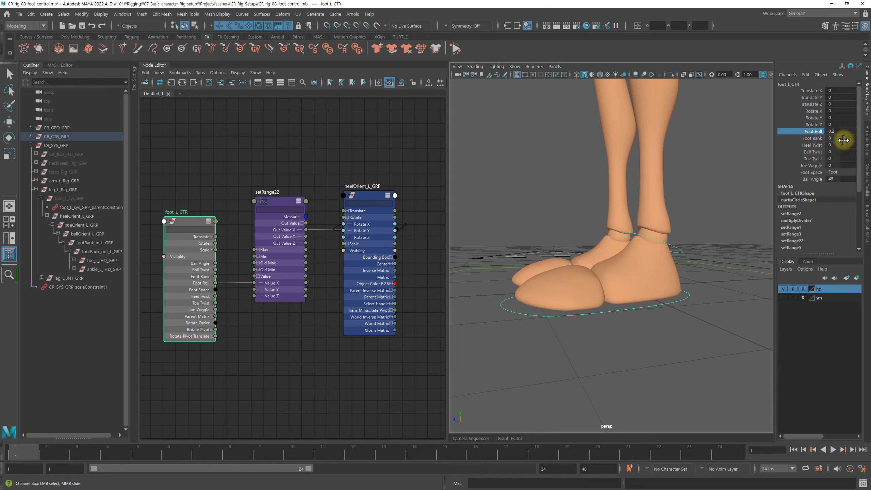
left_click(837, 131)
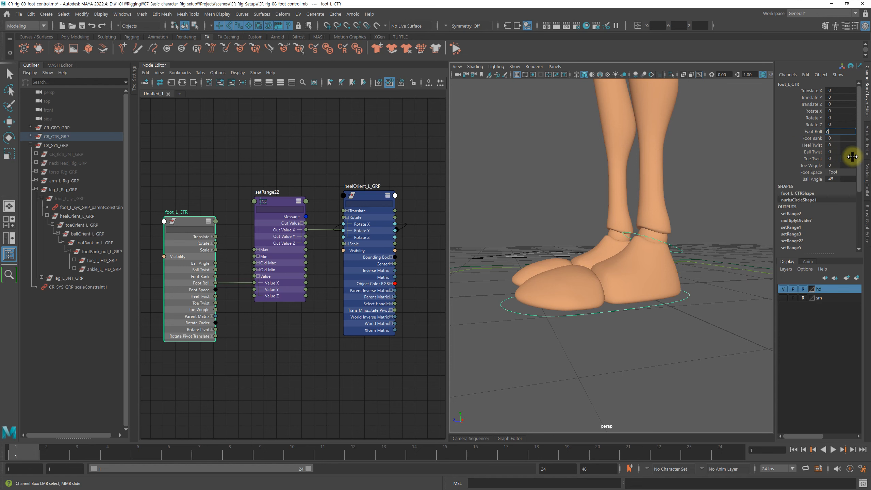
Step: Reduce heelOrient_L_GRP to its connected attributes and move it with its unitConversion node above the setRange node in the graph
scroll(356, 166, "down", 3)
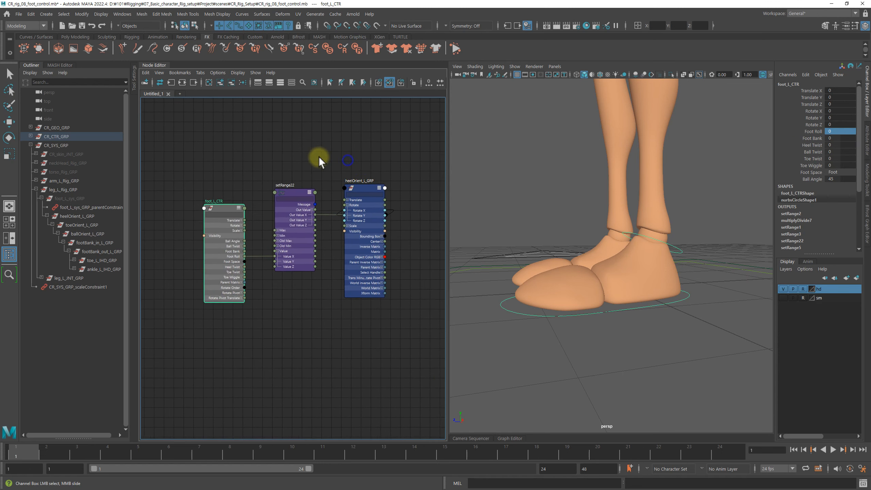
left_click_drag(387, 297, 386, 297)
key("e")
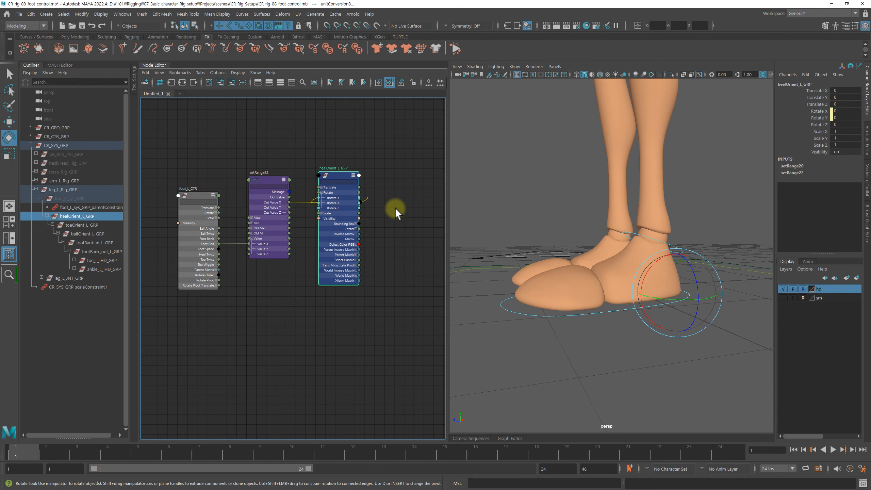
left_click(387, 202)
left_click(337, 176)
key("2")
left_click_drag(339, 176, 405, 120)
left_click_drag(343, 209, 344, 163)
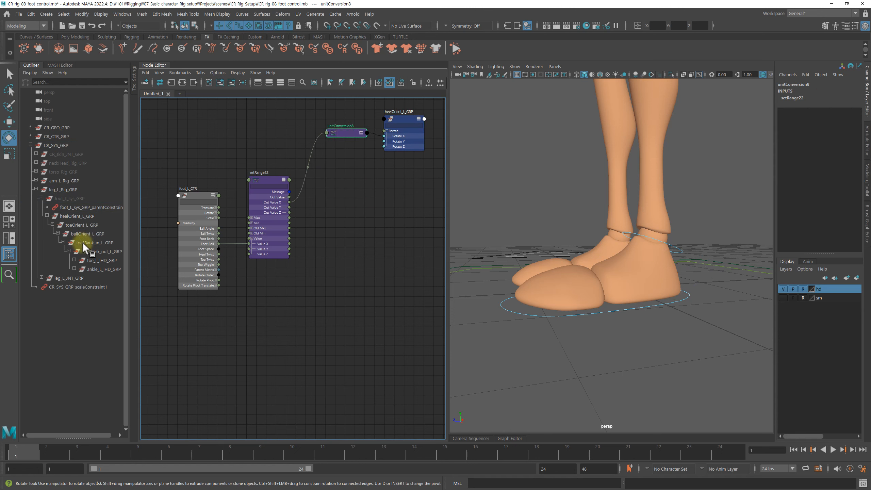
Step: Add ankle_L_IHD_GRP to the node graph beside the setRange node, showing its attributes with the Rotate channels expanded
left_click(99, 270)
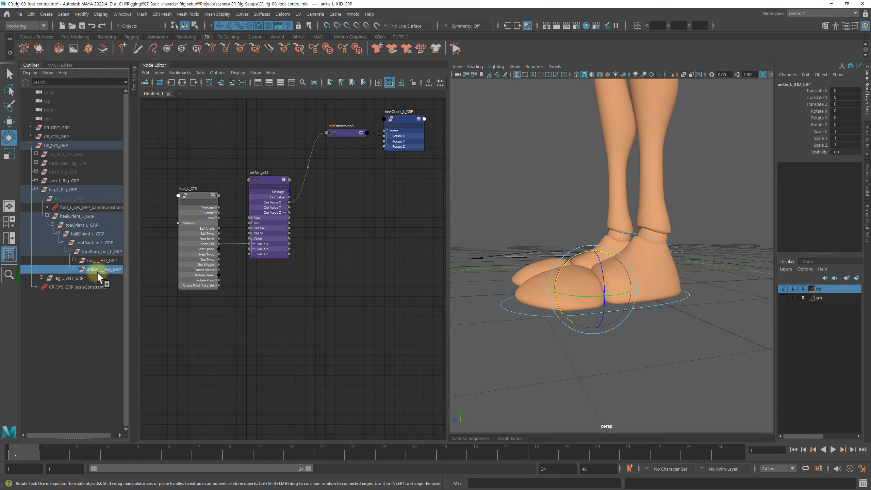
left_click_drag(99, 271, 364, 214)
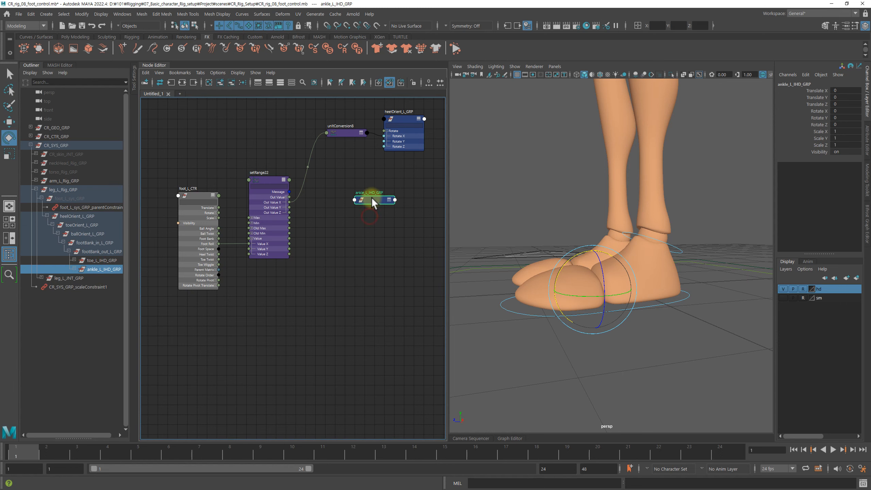
key("3")
left_click(357, 217)
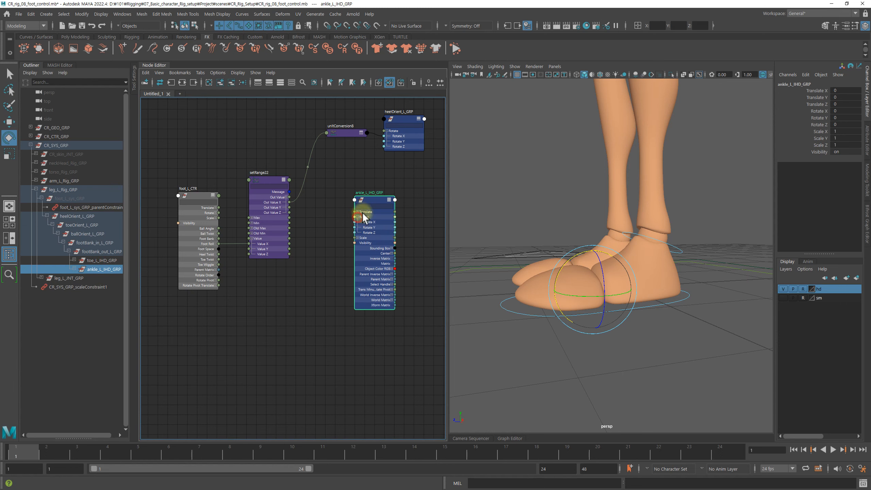
double_click(370, 199)
left_click_drag(370, 199, 359, 190)
right_click_drag(318, 189, 350, 162, "alt")
middle_click_drag(351, 162, 416, 161, "alt")
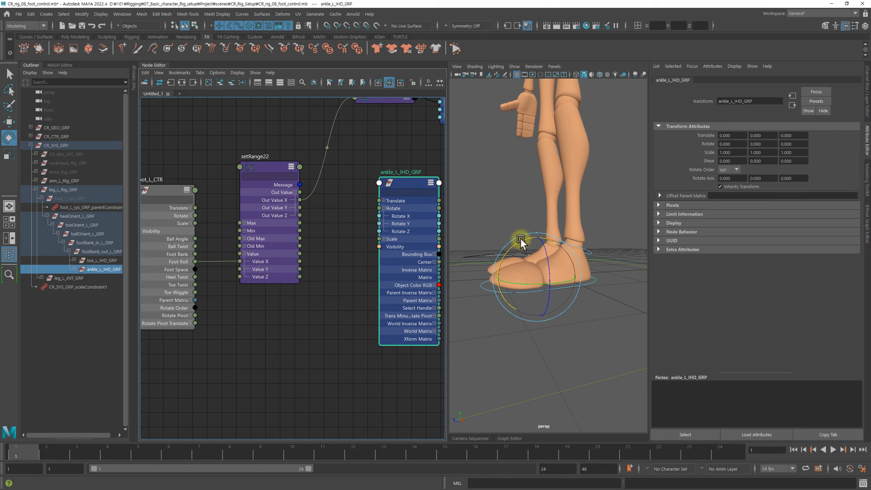
Step: Test the ball roll by rotating ankle_L_IHD_GRP to about 48° in X, and reset Rotate X to 0
left_click_drag(520, 238, 499, 252)
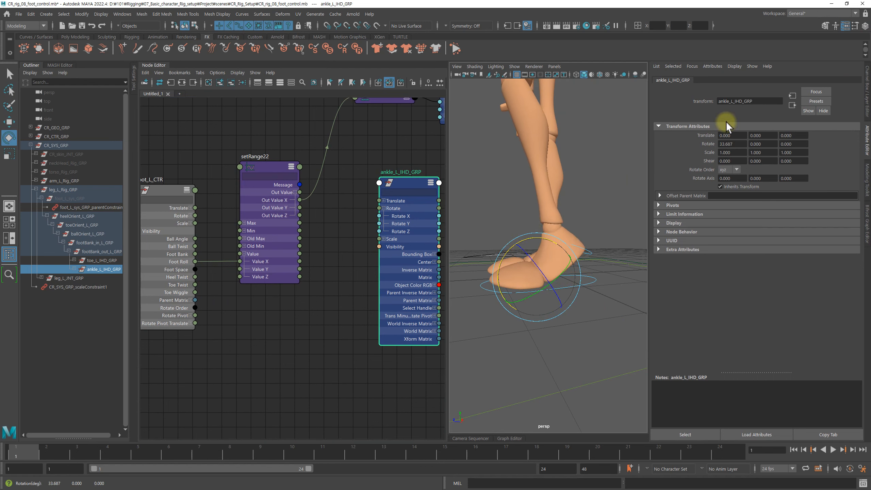
left_click_drag(567, 213, 611, 187, "alt")
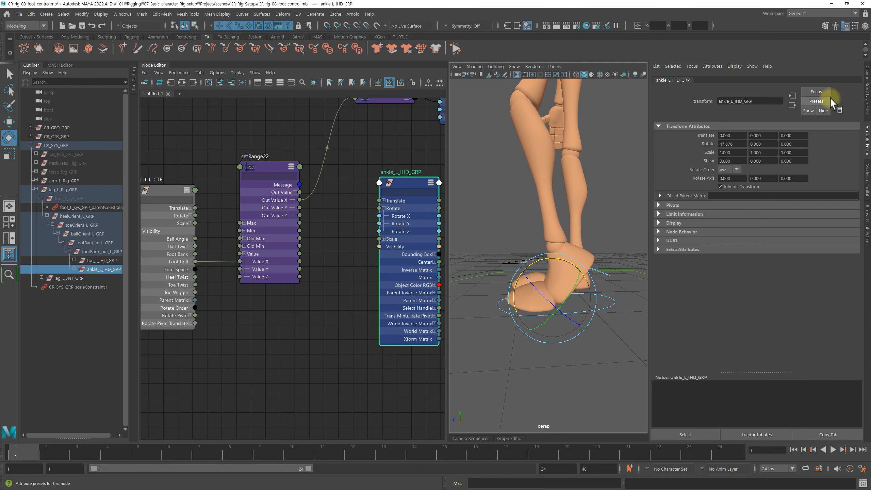
left_click(867, 101)
left_click_drag(700, 213, 765, 144, "alt")
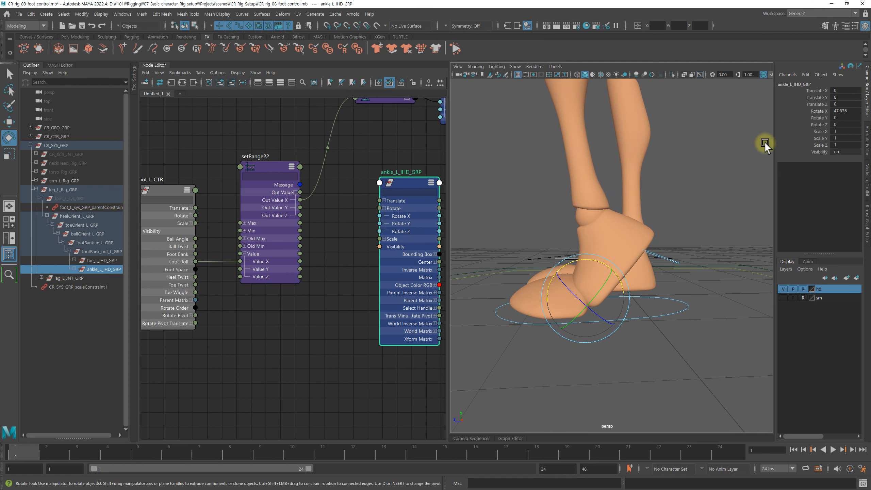
left_click(852, 112)
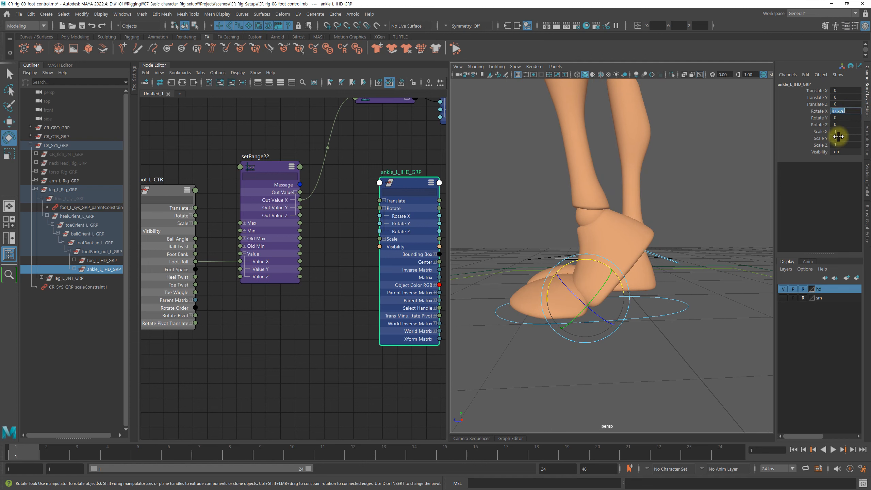
type("0")
key("Return")
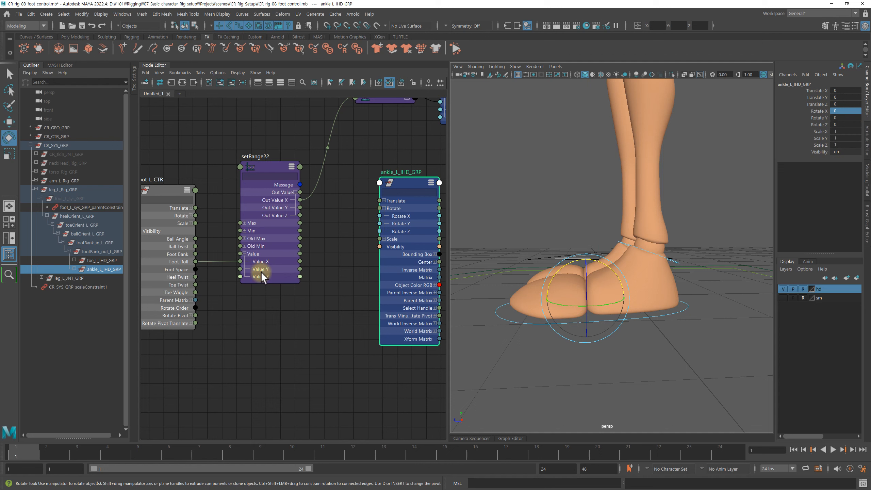
Step: Connect Foot Roll to the setRange node's Value Y, and its Out Value Y to ankle_L_IHD_GRP's Rotate X
left_click_drag(195, 262, 240, 270)
left_click_drag(301, 210, 379, 216)
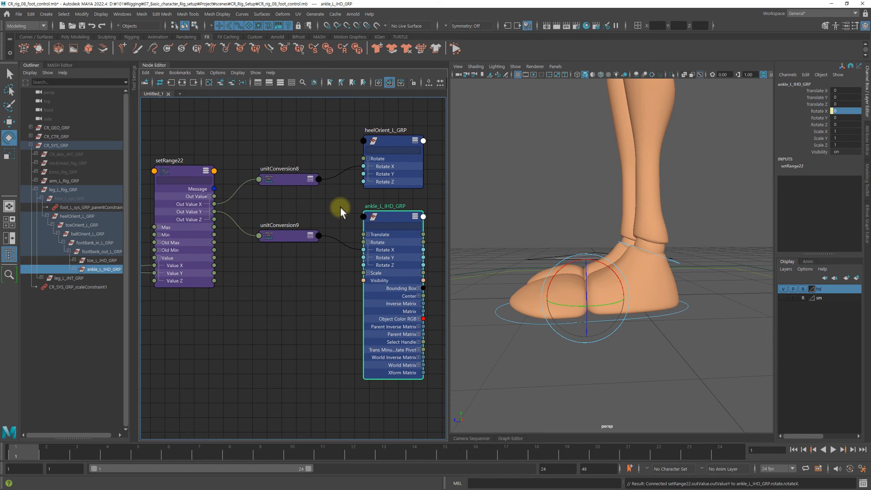
Step: Set the setRange node's Y channel to an Old Max of 10 and a Max of 45
double_click(243, 175)
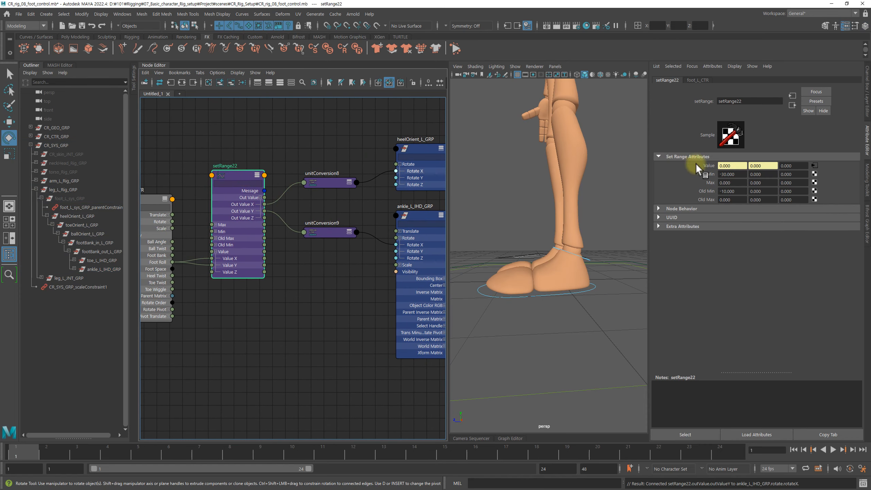
double_click(763, 200)
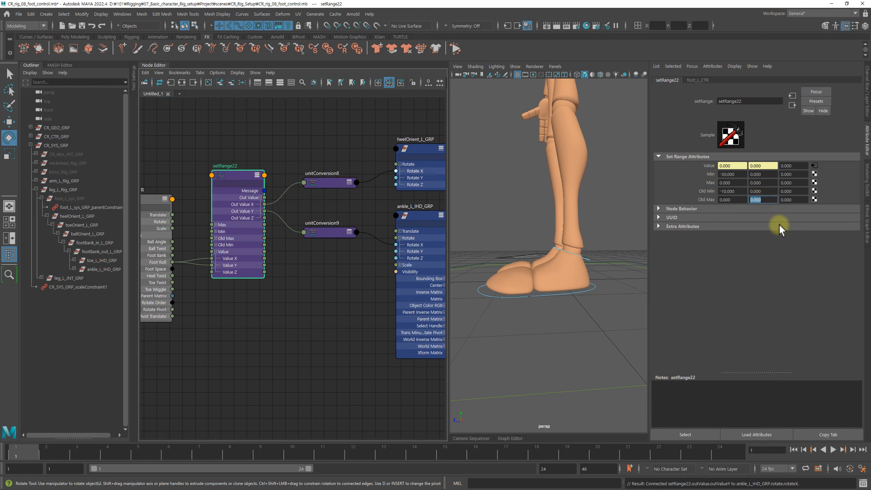
key("Return")
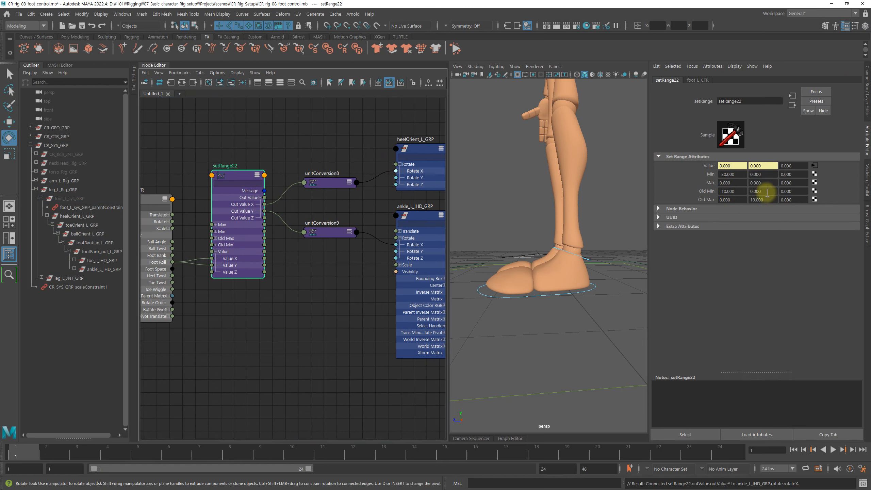
type("45")
key("Return")
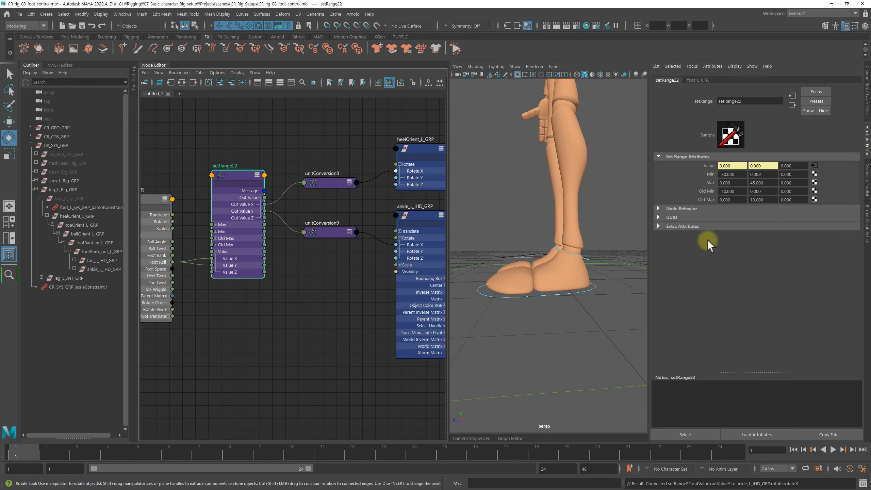
Step: Test the ball roll by scrubbing Foot Roll on foot_L_CTR to positive values, and reset it to 0
left_click_drag(590, 250, 583, 278, "alt")
left_click(585, 287)
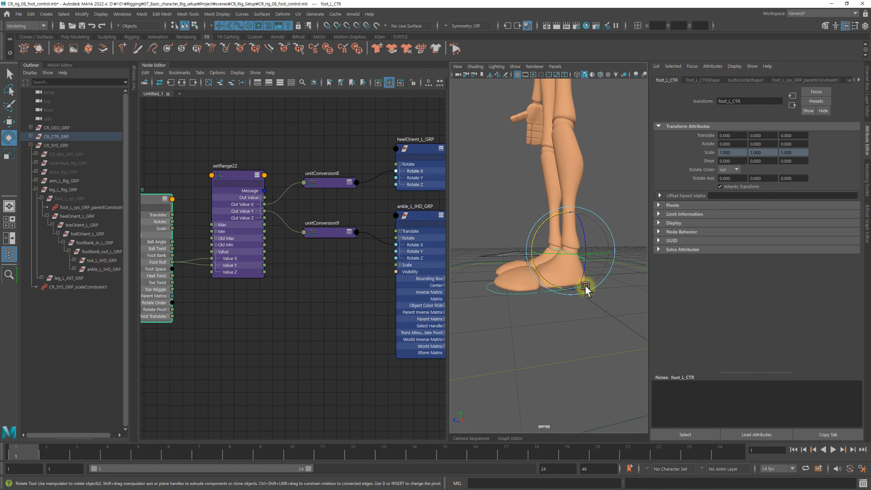
left_click(867, 96)
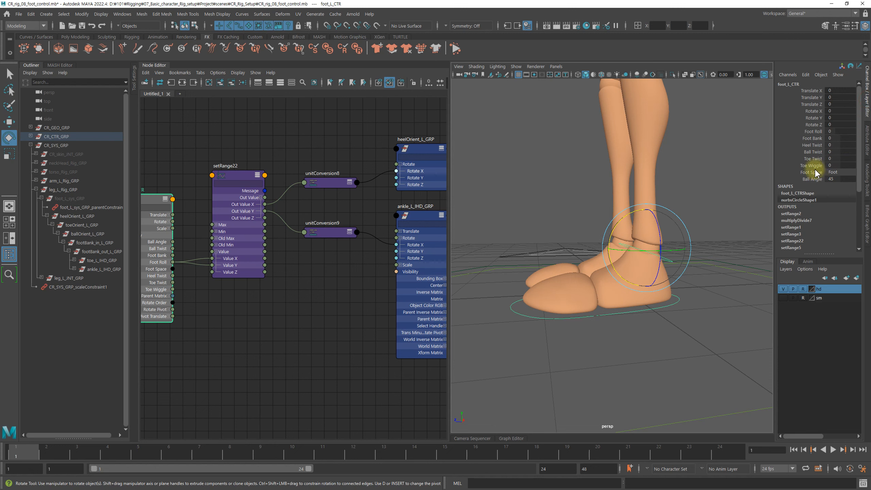
left_click(813, 132)
middle_click_drag(706, 188, 742, 190)
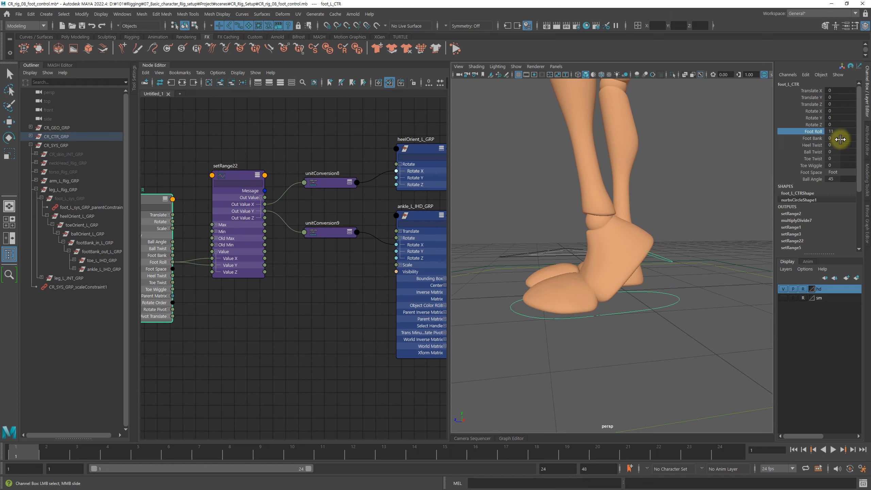
left_click(842, 133)
left_click(842, 133)
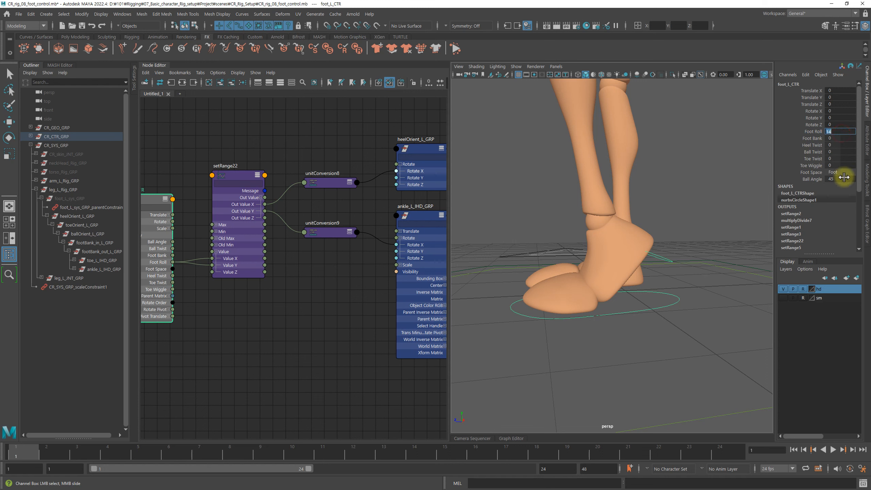
key("Return")
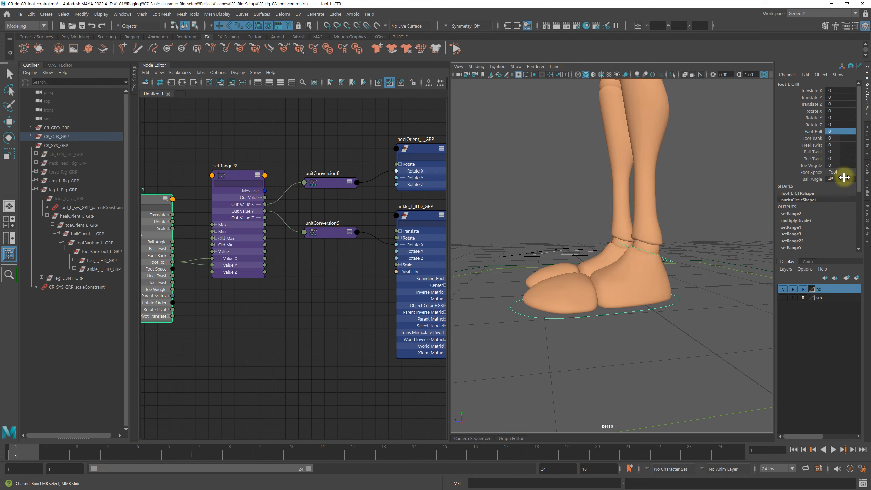
left_click(812, 132)
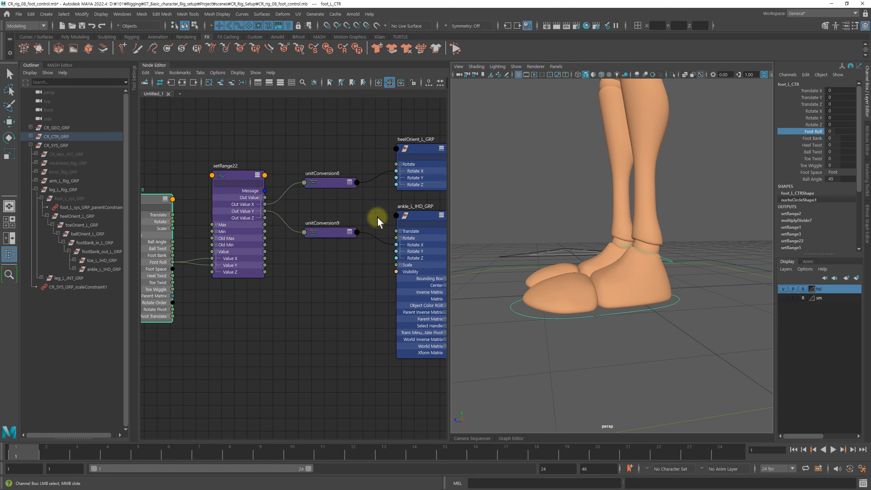
Step: Collapse ankle_L_IHD_GRP to its connected attributes and tidy the node layout around foot_L_CTR and the setRange node
scroll(377, 219, "down", 2)
left_click(411, 215)
key("2")
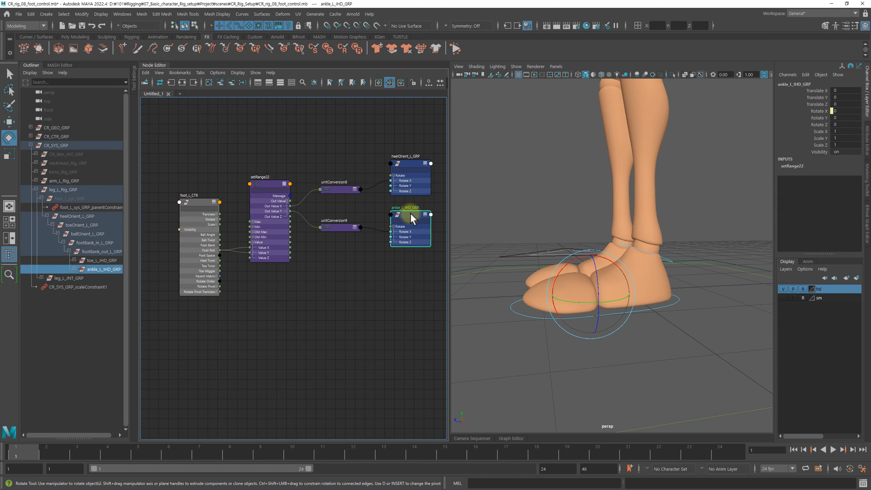
middle_click_drag(327, 254, 325, 254, "alt")
left_click_drag(194, 155, 305, 298)
left_click_drag(269, 188, 261, 230)
left_click(276, 178)
right_click_drag(336, 297, 357, 293, "alt")
middle_click_drag(358, 293, 366, 259, "alt")
Step: Add toeOrient_L_GRP to the node graph below ankle_L_IHD_GRP, show all its attributes and expand its Rotate channels
left_click(77, 225)
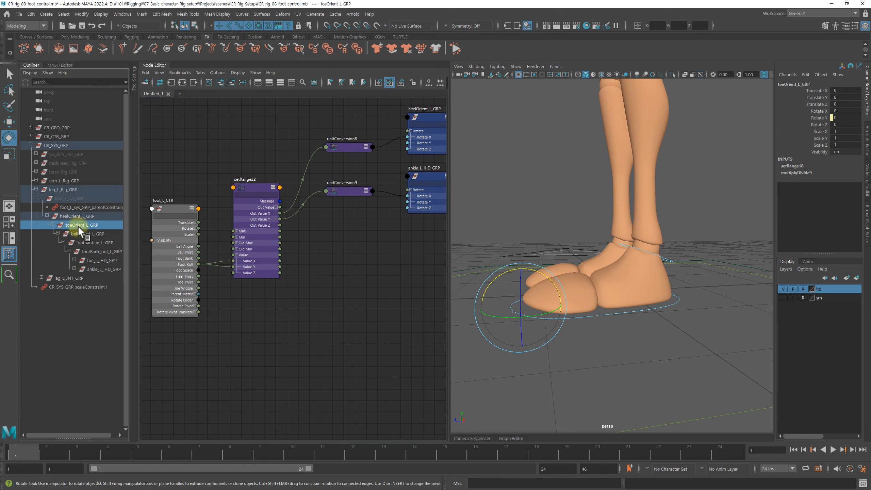
left_click_drag(78, 227, 371, 247)
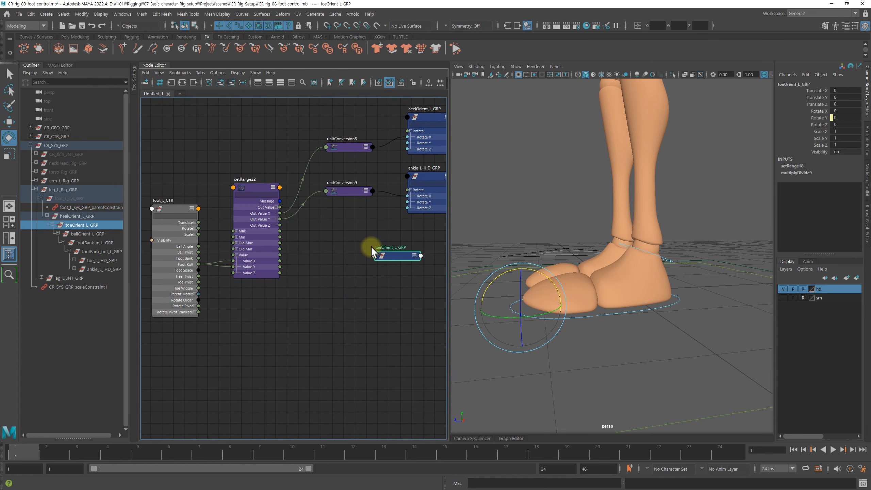
key("3")
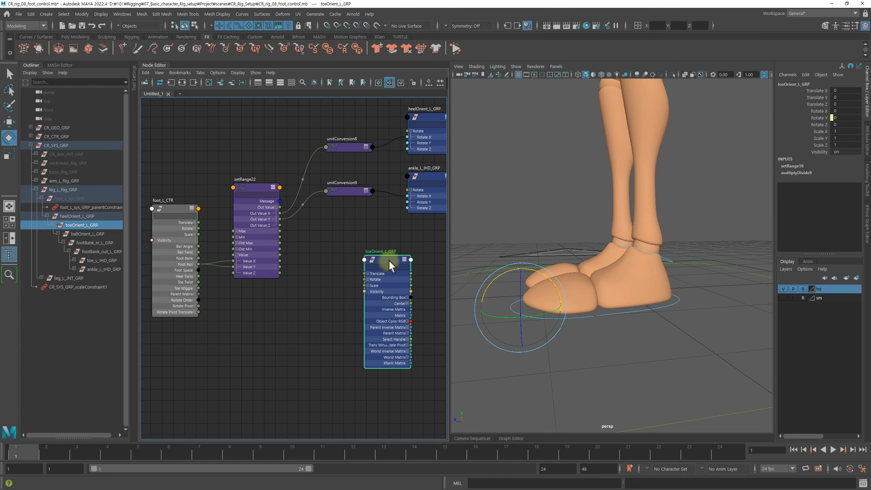
left_click_drag(364, 280, 409, 236)
left_click(368, 280)
right_click_drag(332, 257, 347, 258, "alt")
Step: Test the toe roll by rotating toeOrient_L_GRP in X past about 41°, and reset Rotate X to 0
left_click_drag(508, 280, 476, 282)
right_click_drag(603, 278, 591, 278, "alt")
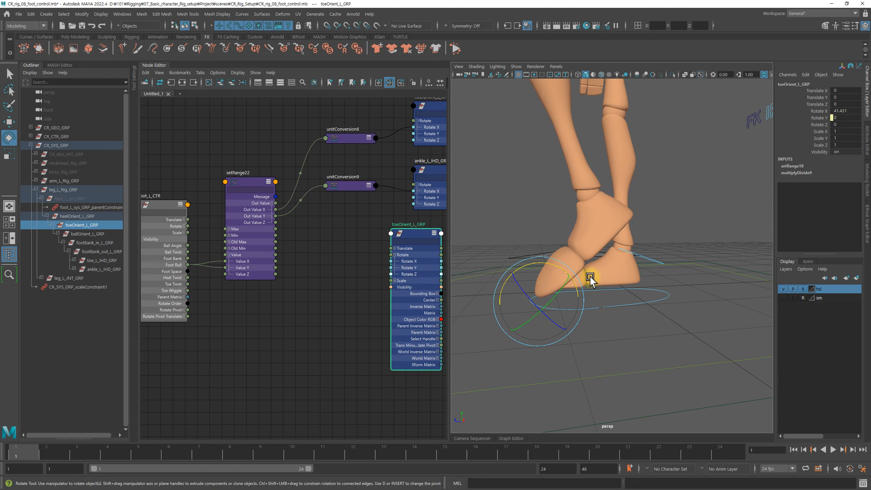
left_click_drag(555, 267, 663, 286)
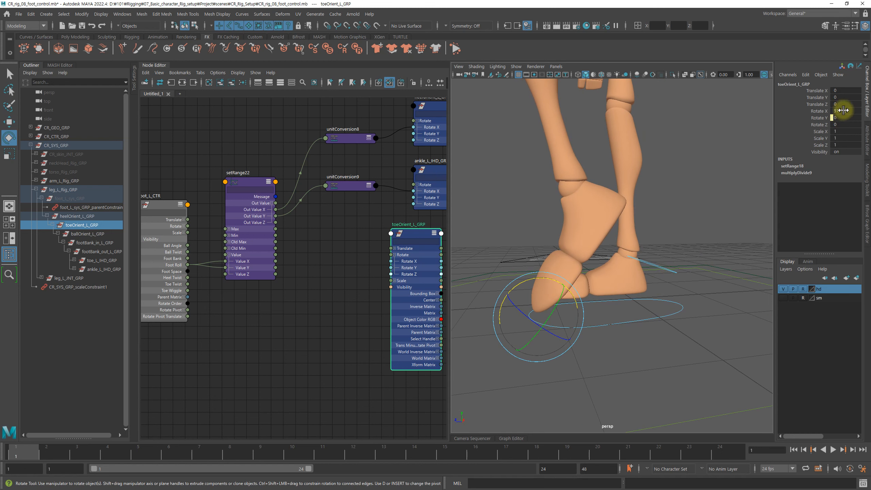
type("0")
key("Return")
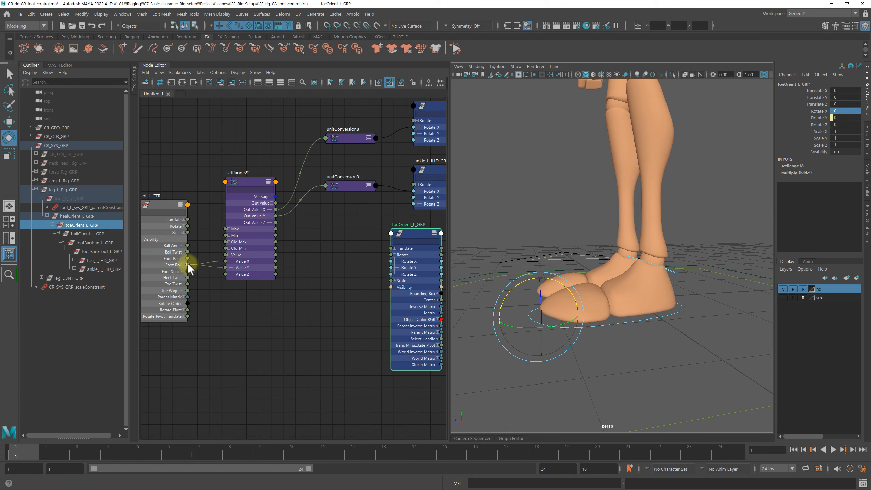
Step: Connect Foot Roll to the setRange node's Value Z, and its Out Value Z to toeOrient_L_GRP's Rotate X
left_click_drag(187, 265, 225, 274)
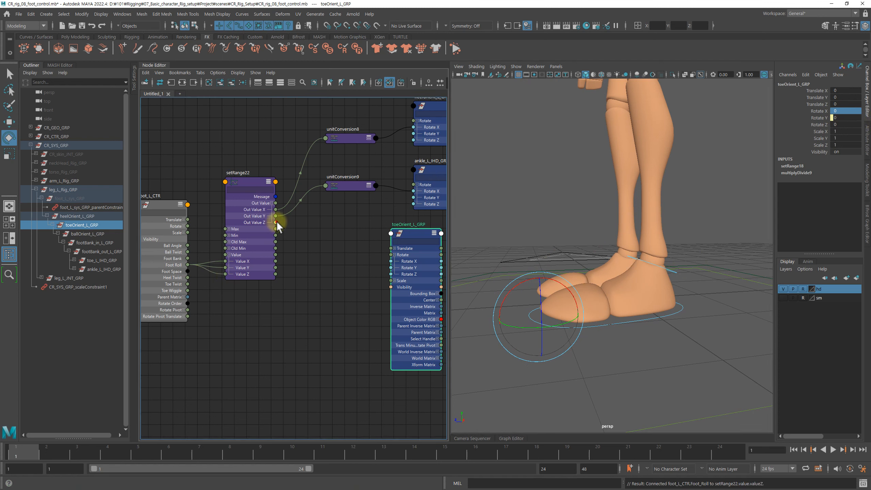
left_click_drag(342, 276, 396, 260)
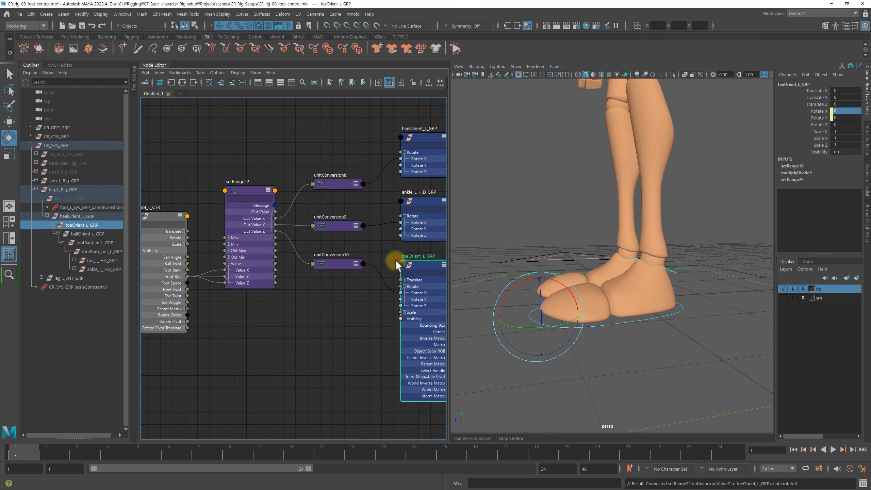
Step: Set the setRange node's Z channel to an Old Min of 10, an Old Max of 20 and a Max of 50
double_click(239, 193)
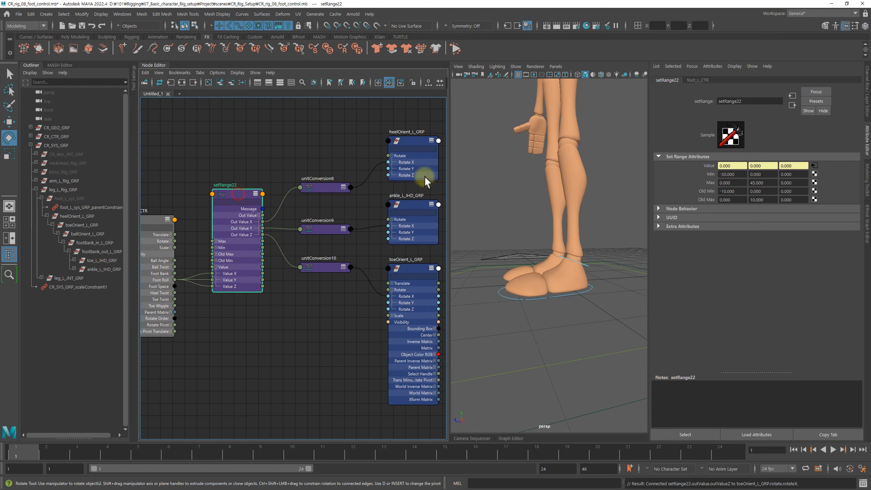
left_click(798, 192)
type("10")
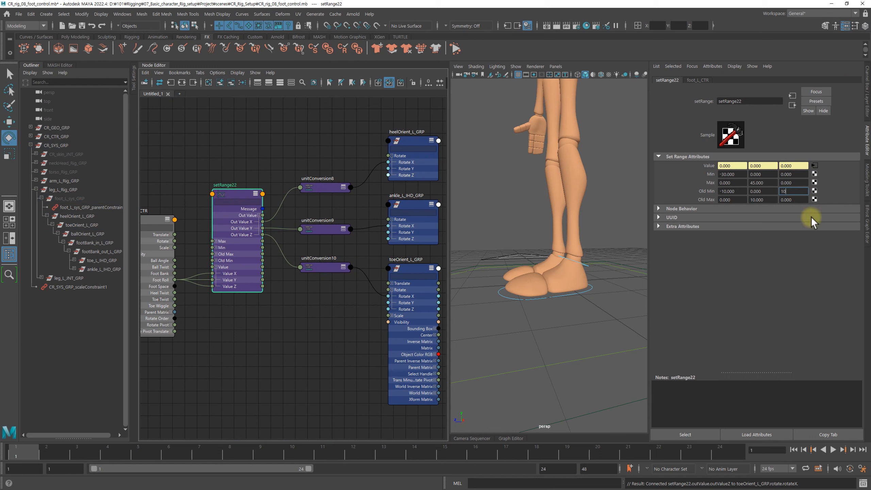
left_click(801, 199)
type("20")
key("Return")
left_click(800, 182)
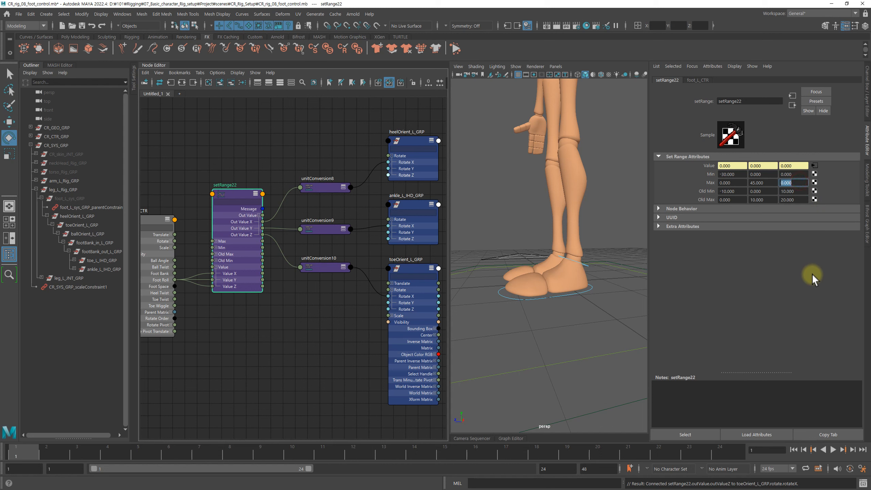
type("50")
key("Return")
Step: Test the combined ball and toe roll by scrubbing Foot Roll on foot_L_CTR up to 20 and back, and reset it to 0
left_click(577, 305)
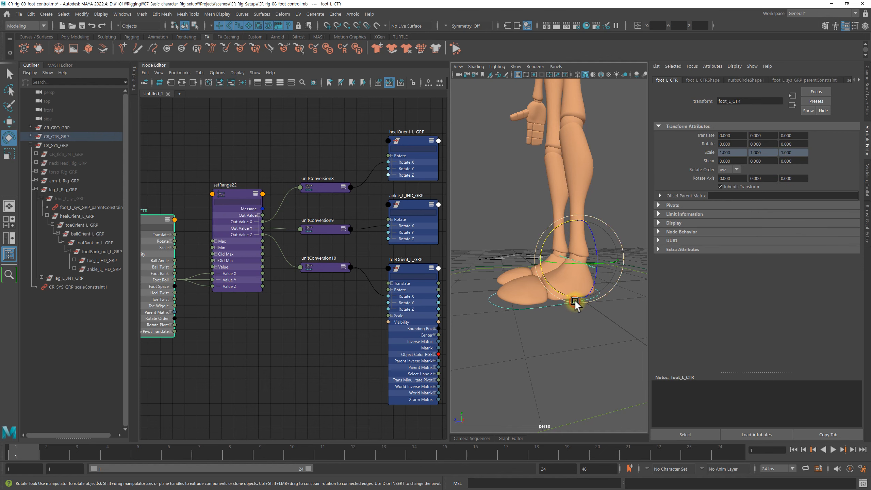
left_click(867, 92)
left_click_drag(707, 246, 690, 205, "alt")
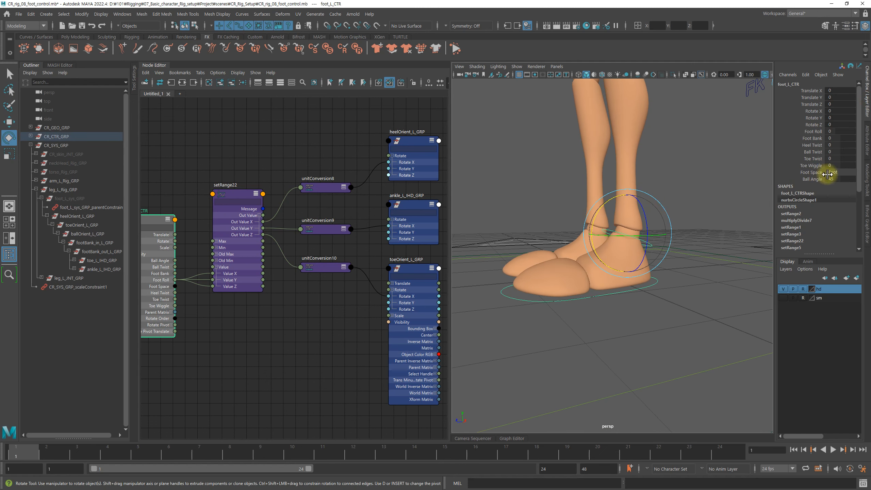
left_click(814, 132)
middle_click_drag(657, 278, 725, 279)
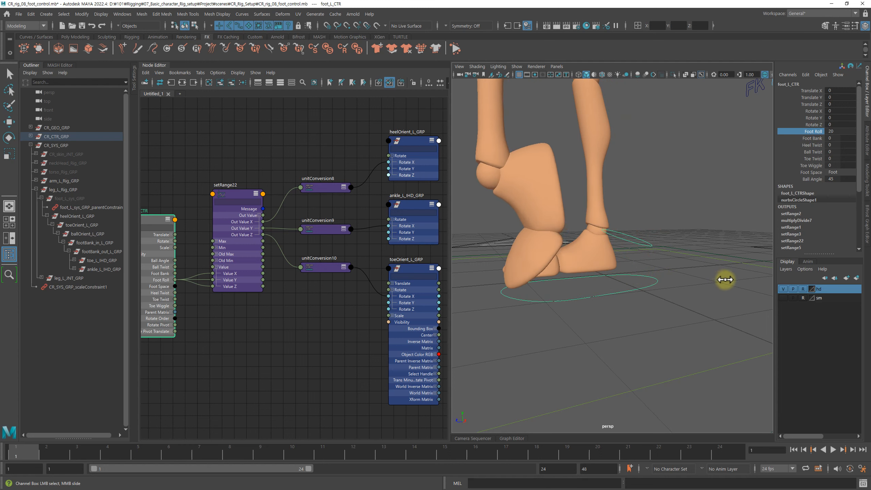
scroll(677, 292, "down", 3)
left_click_drag(669, 292, 632, 289, "alt")
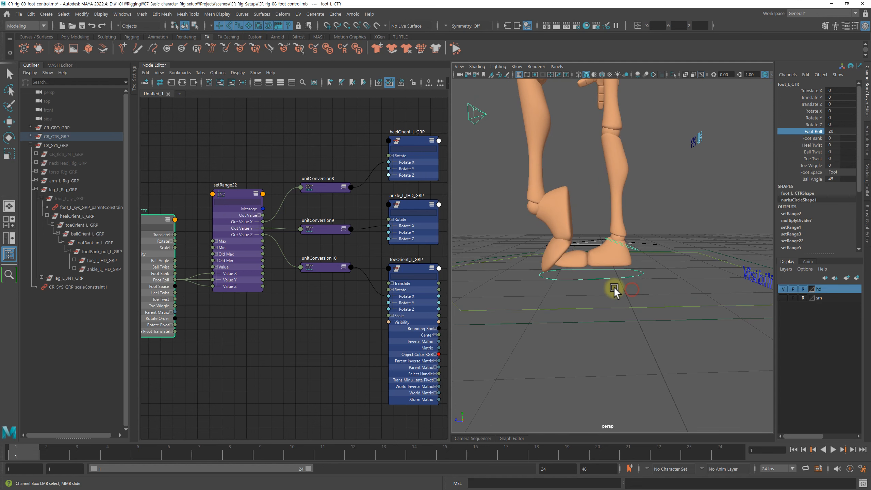
left_click_drag(579, 286, 579, 238, "alt")
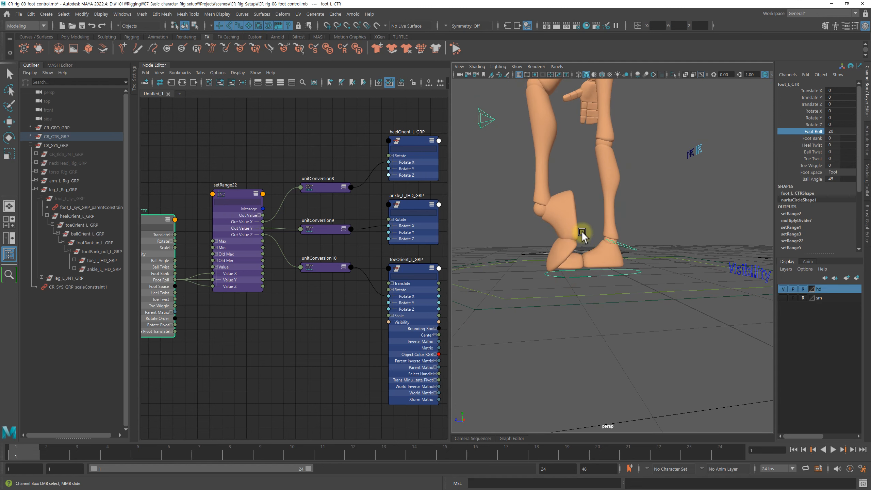
middle_click_drag(598, 280, 578, 294)
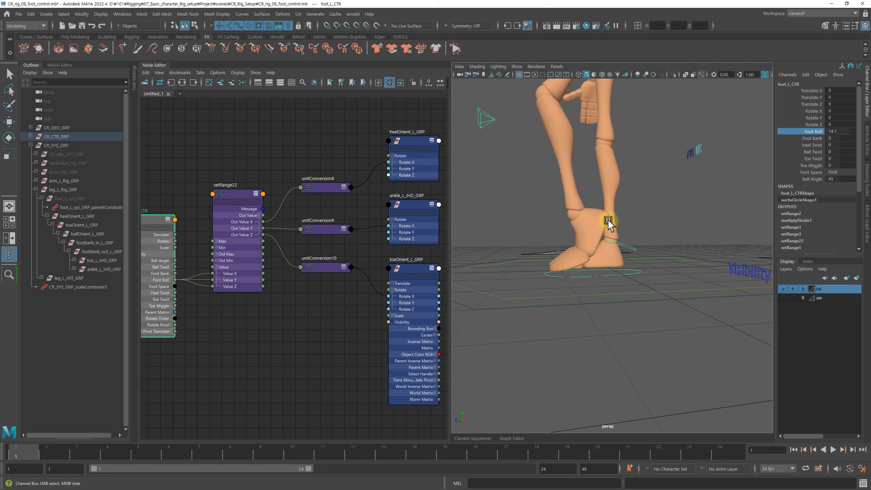
middle_click_drag(565, 265, 547, 259)
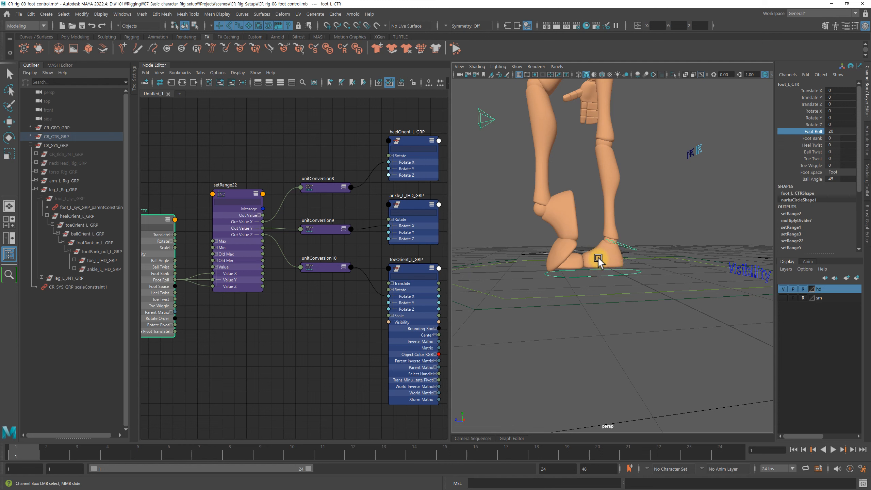
middle_click_drag(598, 261, 597, 294)
double_click(841, 132)
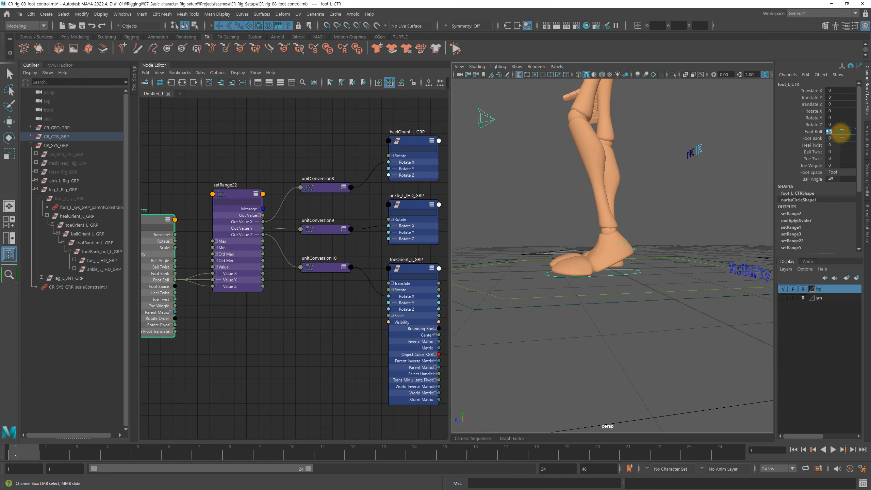
type("0")
key("Return")
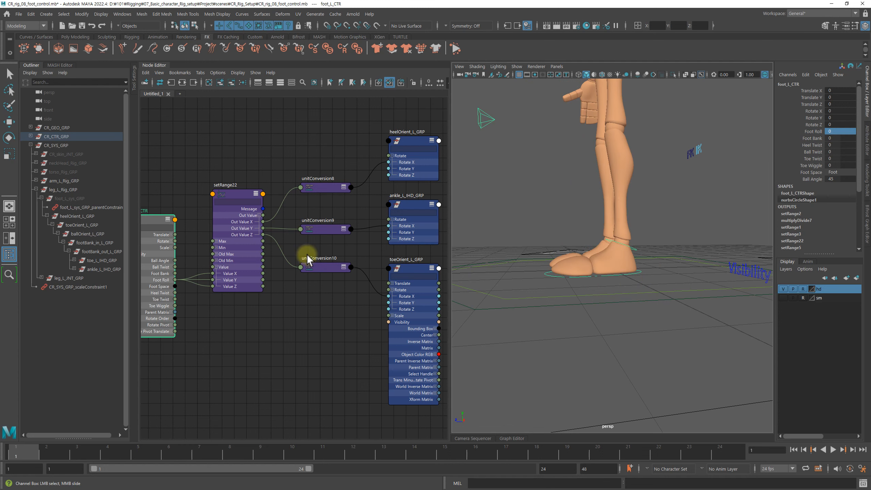
Step: Collapse toeOrient_L_GRP to its connected attributes and rearrange the graph so it and its unitConversion node sit above those of ankle_L_IHD_GRP
key("a")
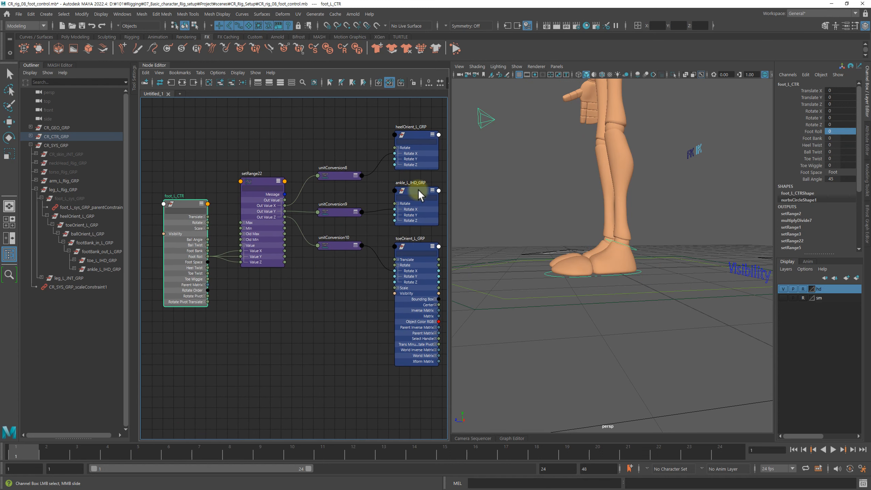
left_click(421, 245)
key("e")
key("2")
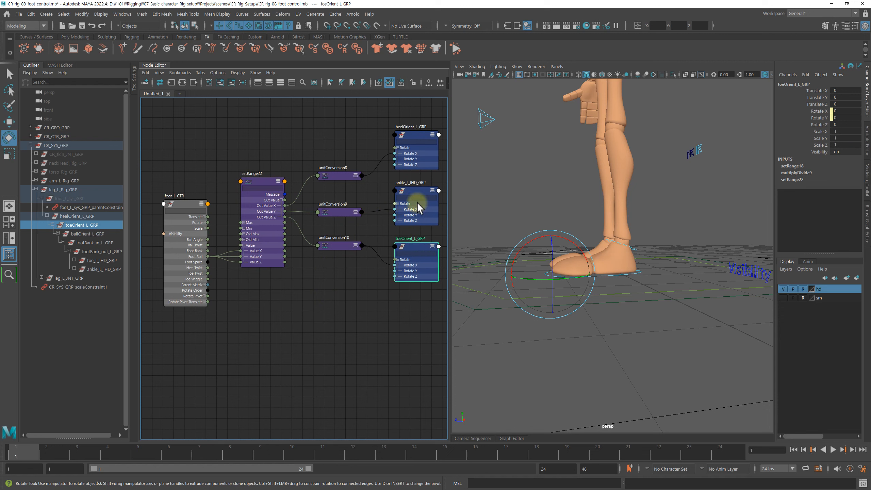
left_click_drag(413, 191, 403, 214)
left_click_drag(350, 210, 335, 293)
left_click_drag(410, 247, 418, 196)
left_click_drag(340, 238, 370, 181)
left_click_drag(321, 287, 357, 265)
left_click(369, 262)
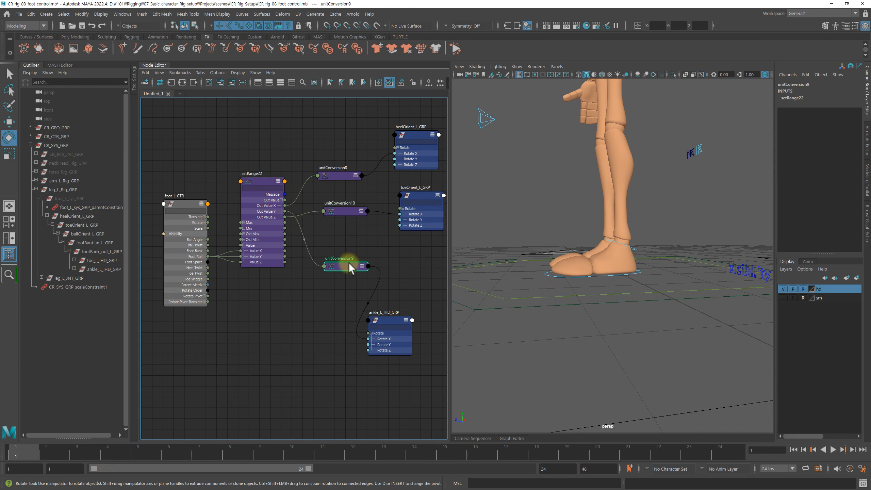
left_click_drag(381, 321, 404, 267)
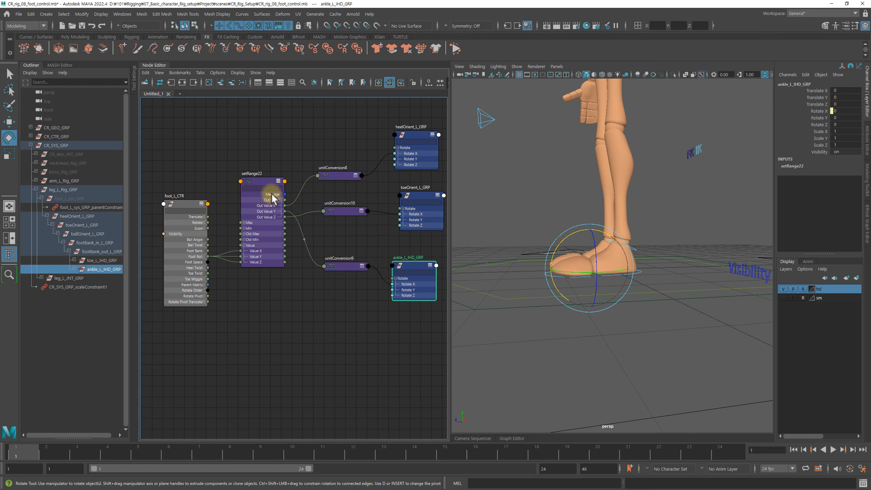
Step: Review the setRange node's Min, Max, Old Min and Old Max values against the ankle_L_IHD_GRP rotation it drives
left_click(260, 178)
key("ctrl+a")
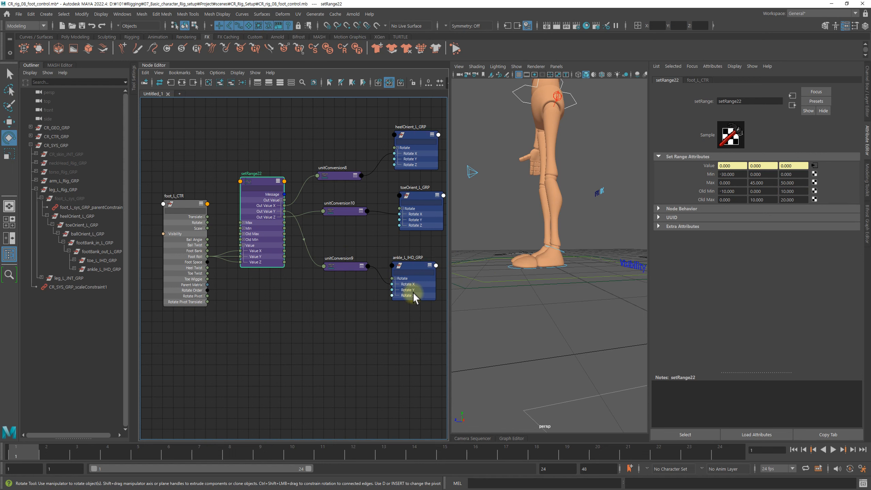
scroll(367, 291, "down", 2)
middle_click_drag(340, 288, 324, 287)
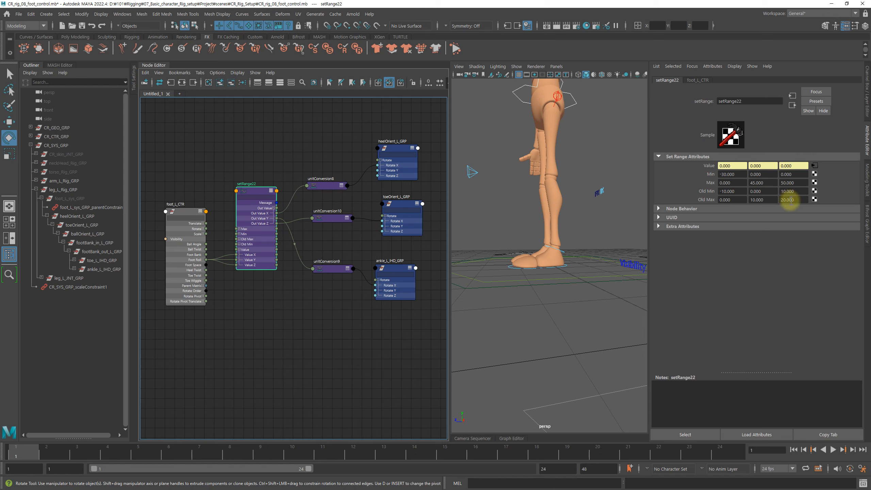
left_click_drag(395, 267, 412, 268)
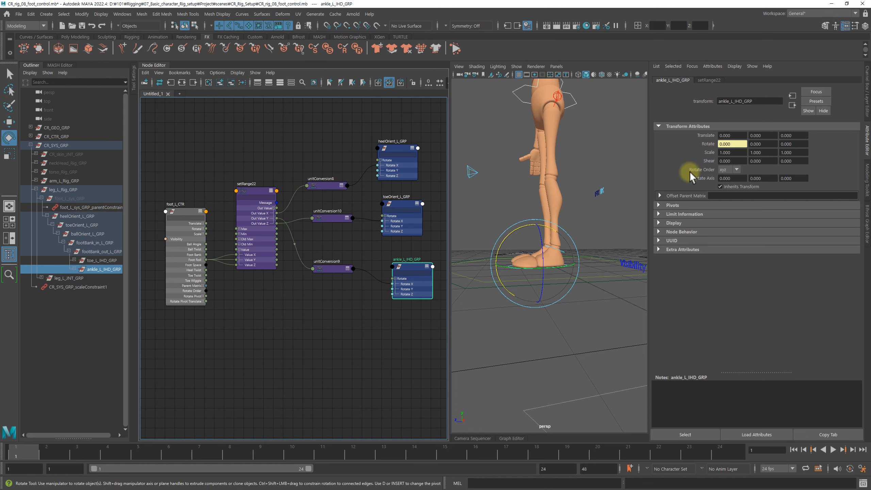
left_click(261, 195)
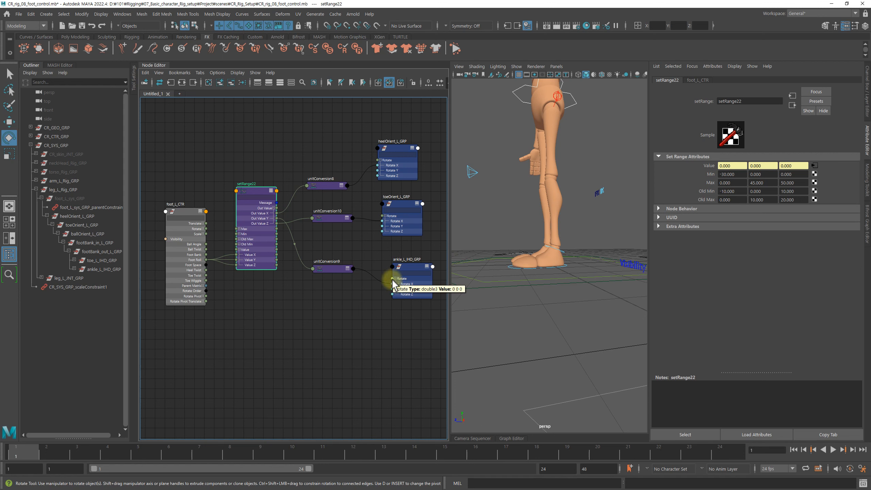
Step: Create another setRange node below the ankle's unitConversion node and show all its attributes
left_click(334, 299)
key("Tab")
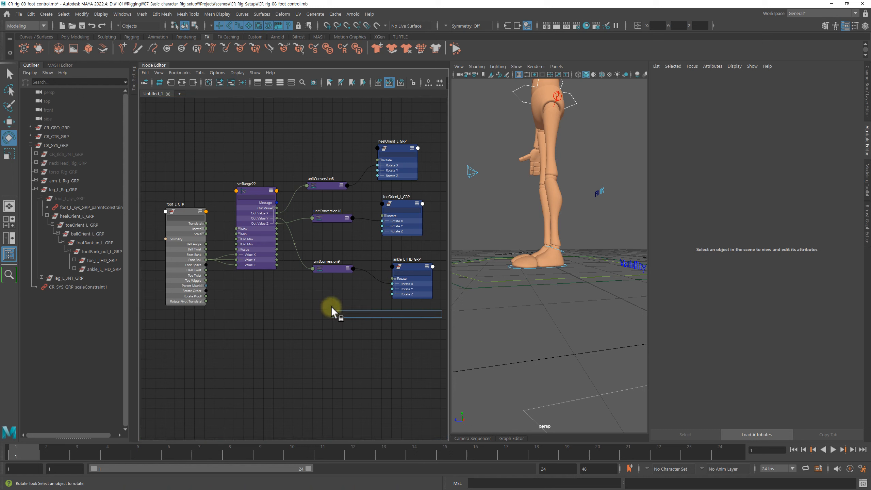
type("setRange")
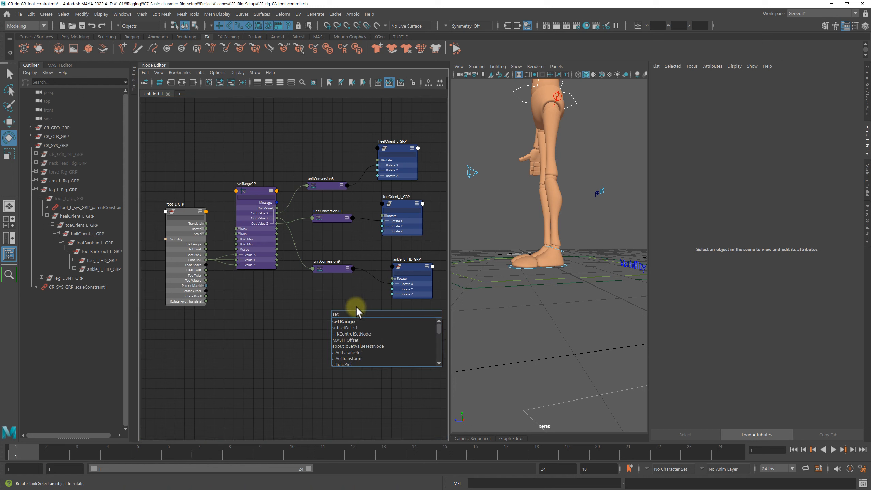
key("Return")
left_click_drag(349, 315, 324, 305)
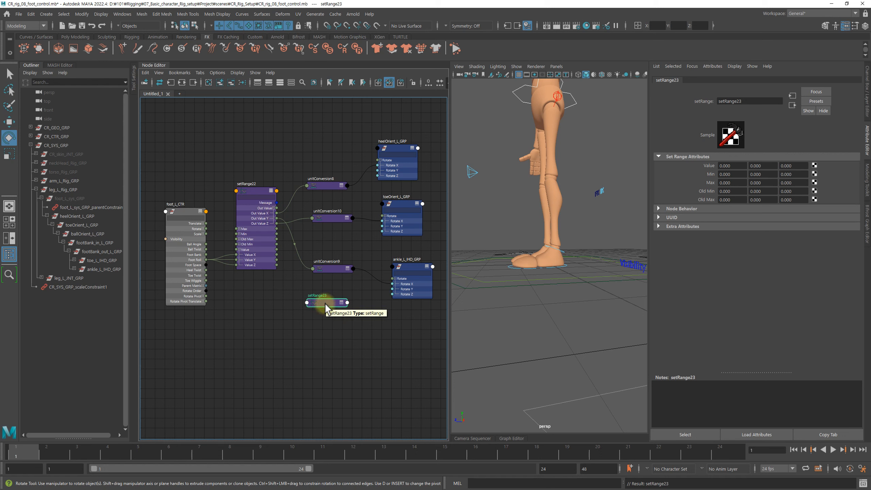
key("3")
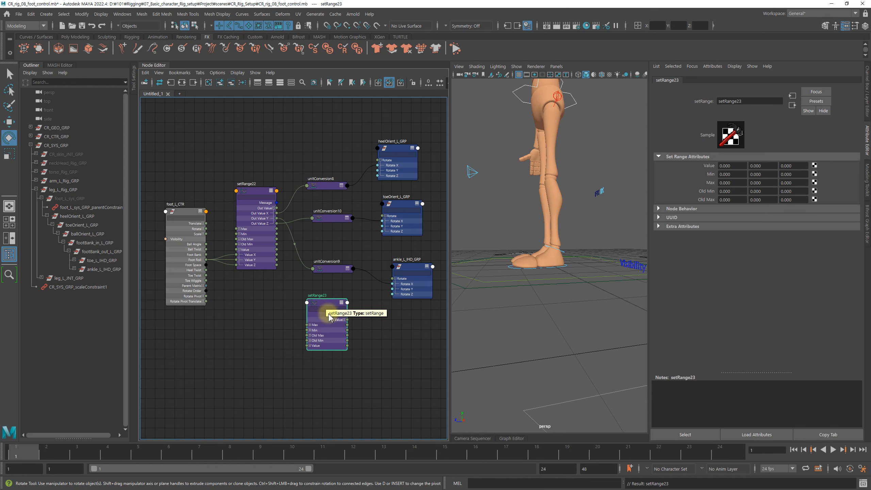
Step: Expand the new setRange node's Value and Out Value channels and move the node slightly up in the graph
left_click(310, 345)
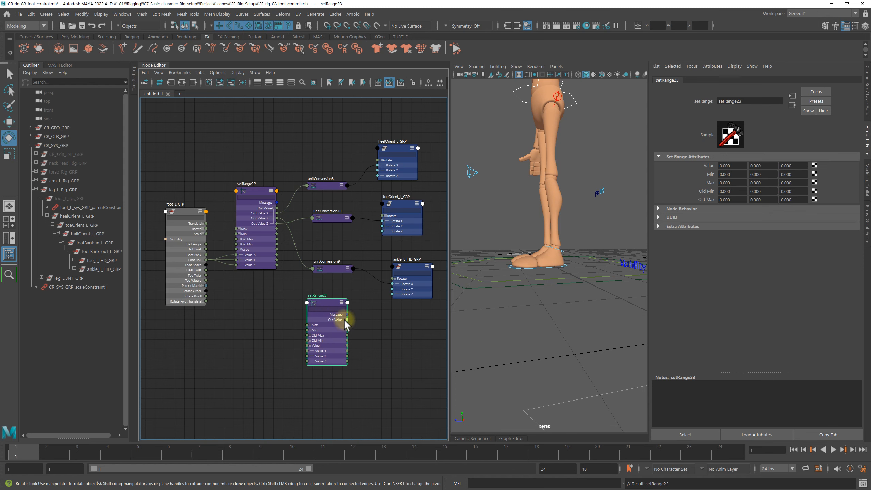
left_click(344, 320)
left_click_drag(329, 305, 329, 289)
right_click_drag(362, 308, 379, 318, "alt")
middle_click_drag(379, 317, 387, 297, "alt")
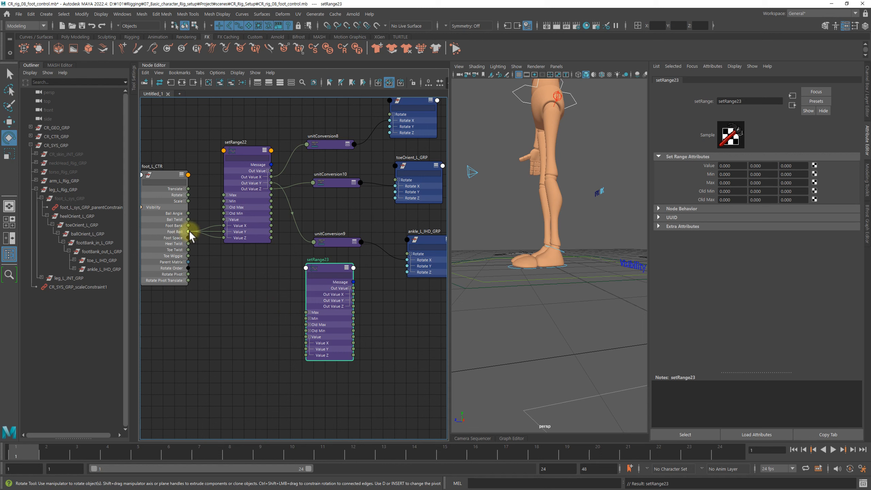
Step: Connect foot_L_CTR's Foot Roll to the new setRange node's Value Z and set its Old Min Z to 10 and Old Max Z to 20
left_click_drag(200, 242, 307, 355)
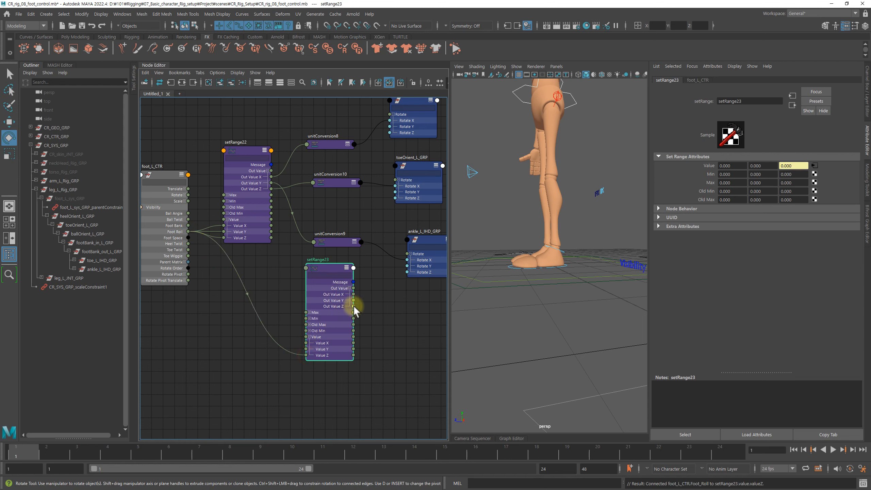
left_click(799, 191)
type("10")
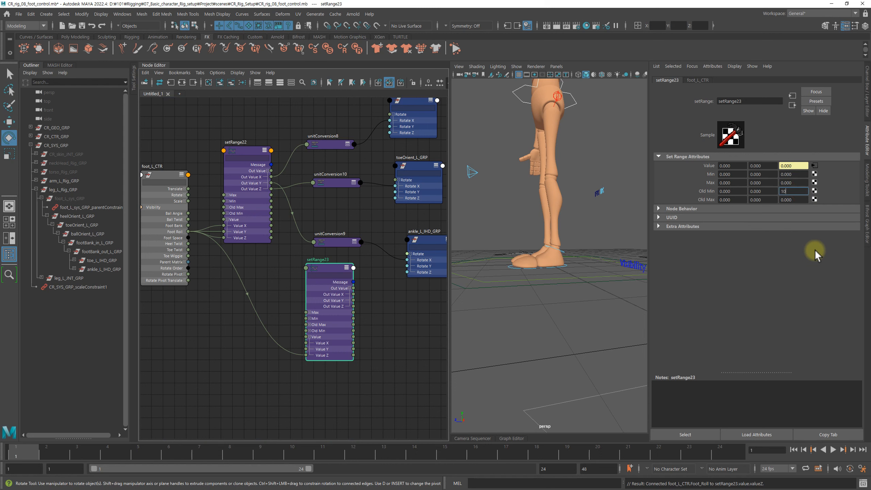
left_click(795, 200)
type("20")
key("Return")
Step: Compare the values of both setRange nodes and set the new node's Min Z to 45
left_click(245, 151)
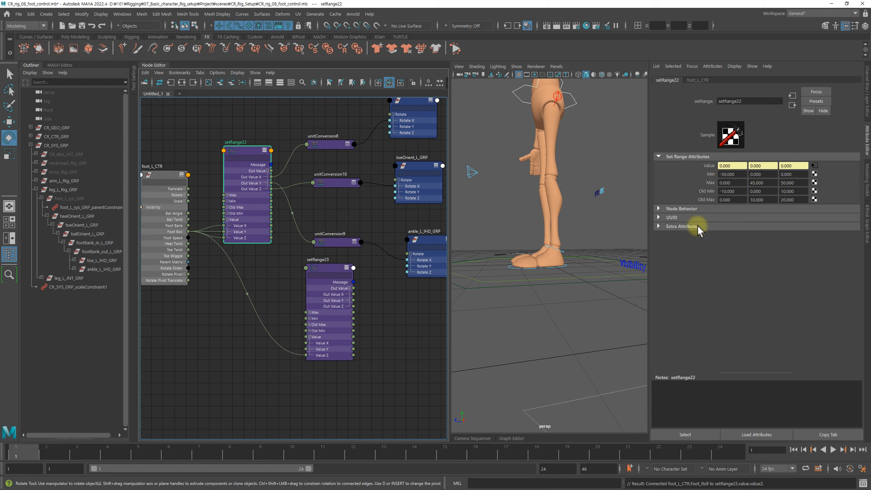
left_click(329, 273)
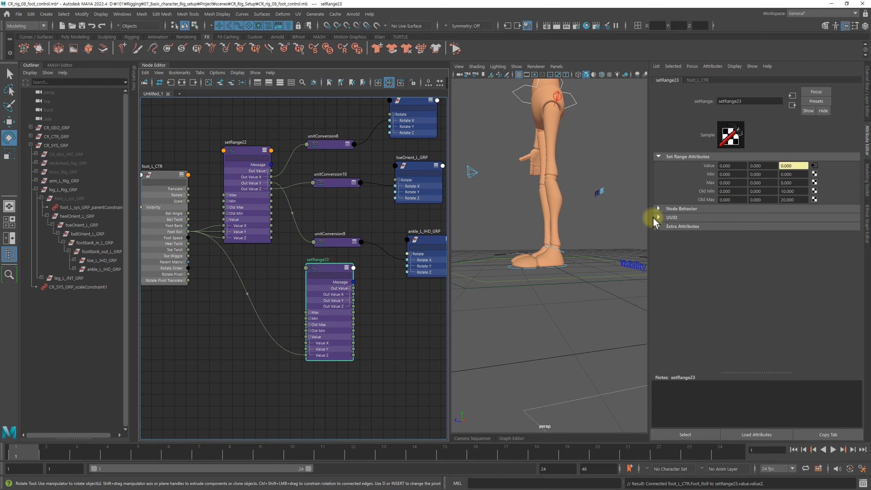
left_click(795, 175)
type("45")
left_click(801, 183)
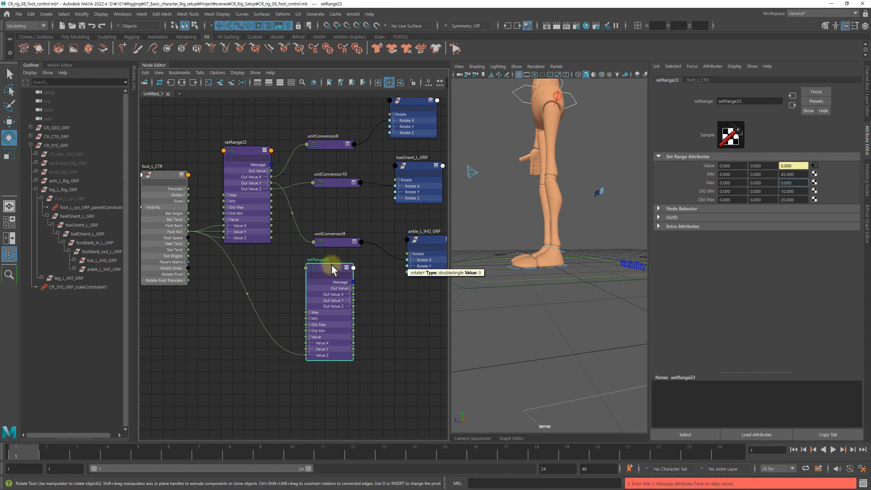
Step: Set the new setRange node's Min Z to 0 and Max Z to 45, and move the node closer to foot_L_CTR
left_click_drag(330, 265, 286, 268)
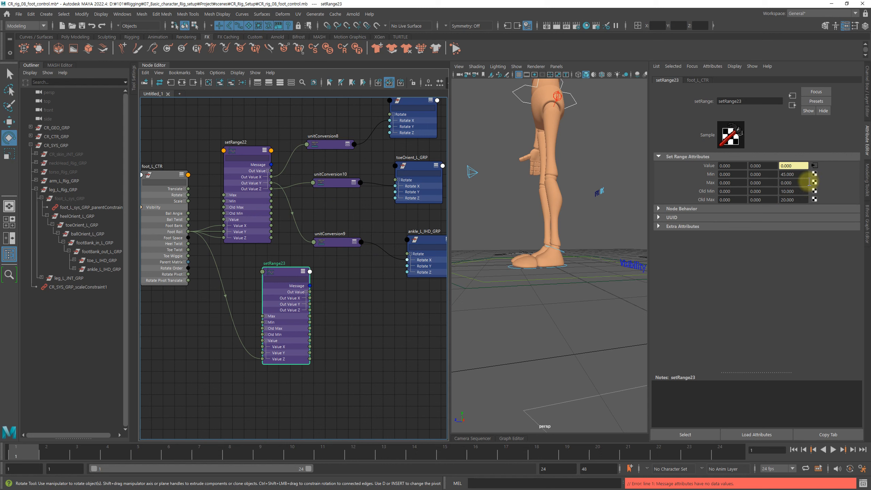
left_click(345, 291)
left_click(288, 273)
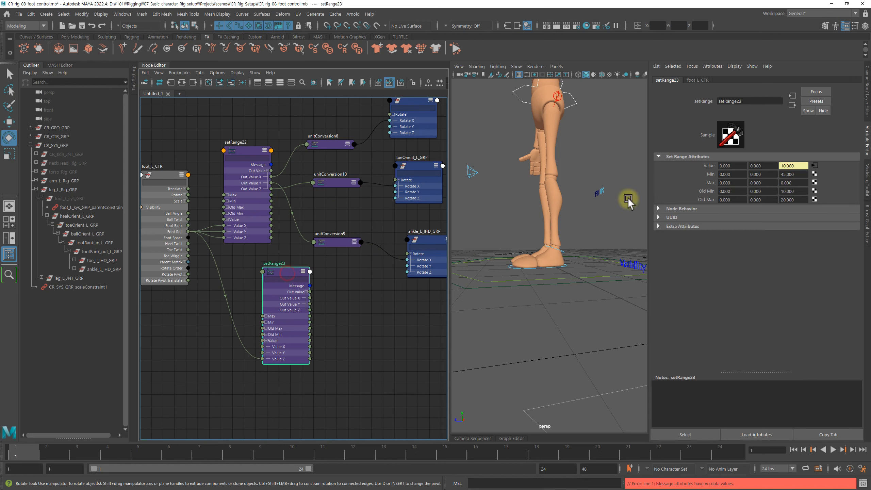
double_click(800, 175)
type("0")
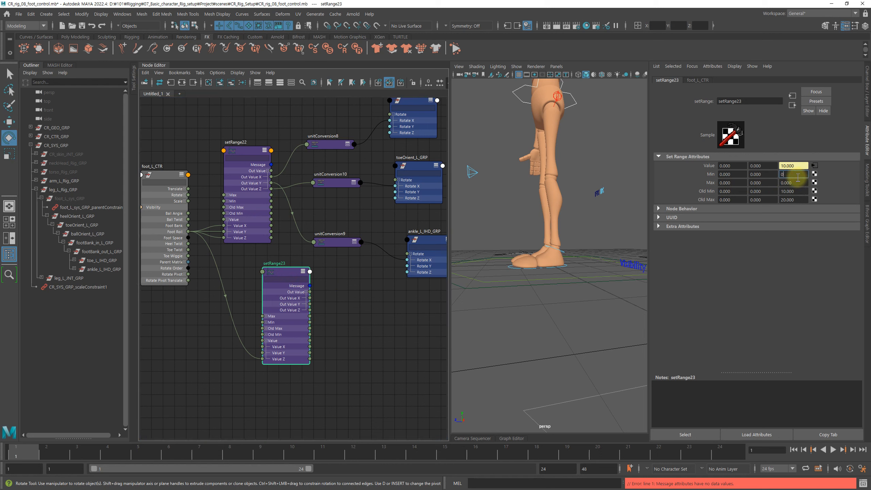
double_click(795, 182)
type("45")
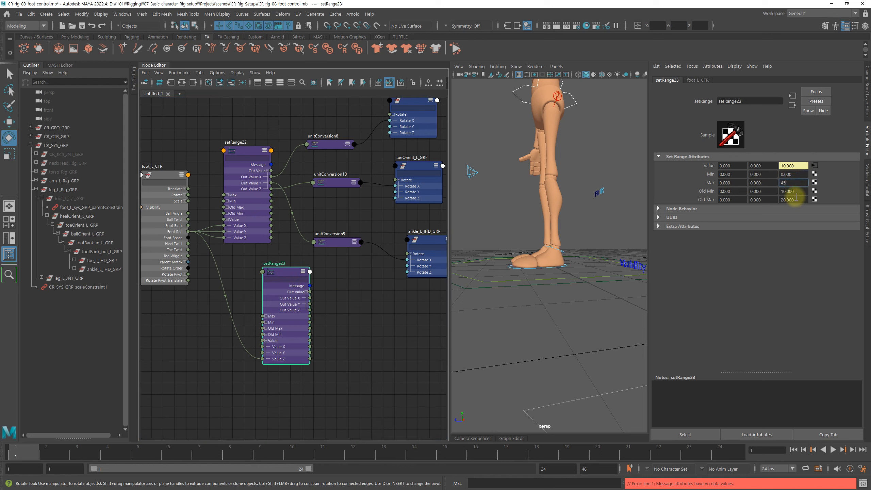
left_click(800, 191)
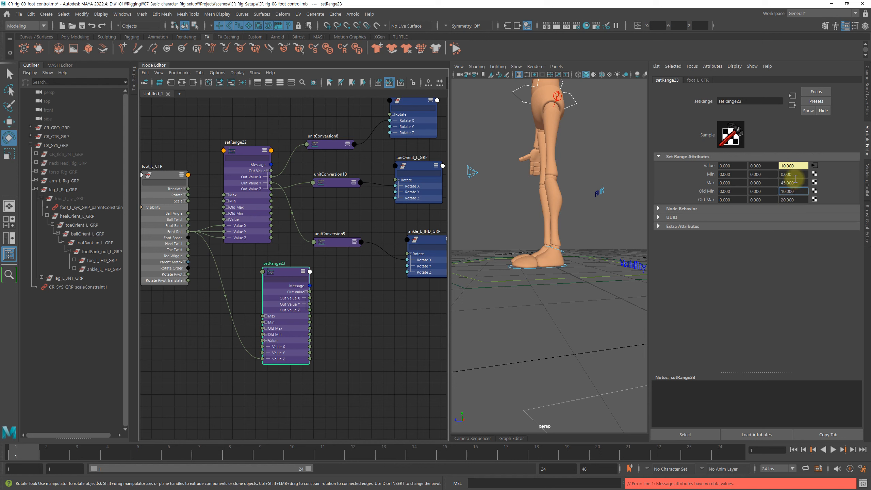
left_click_drag(279, 269, 271, 271)
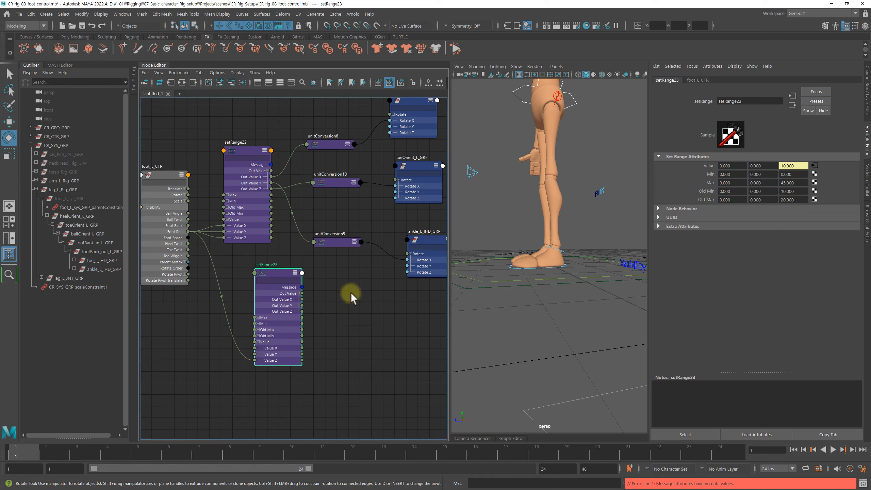
Step: Create an addDoubleLinear node below ankle_L_IHD_GRP and leave a gap between it and the lower setRange node
left_click(352, 292)
key("Tab")
type("add")
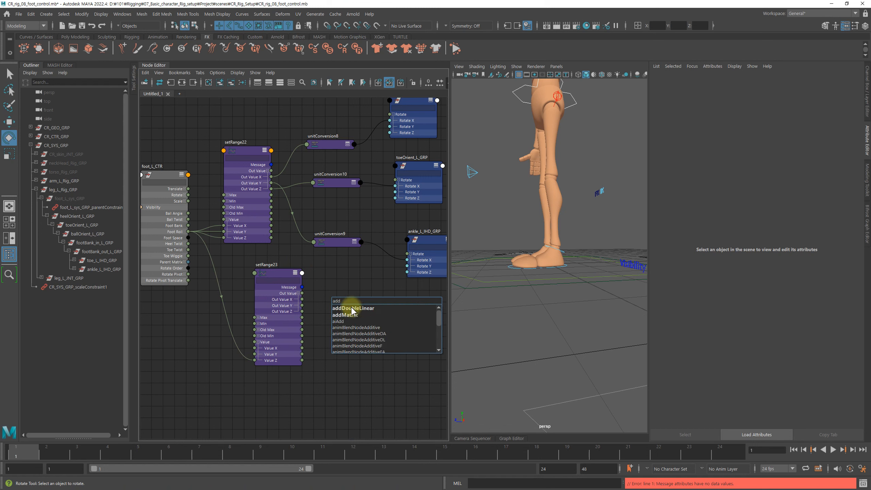
left_click(352, 308)
left_click_drag(357, 300, 365, 298)
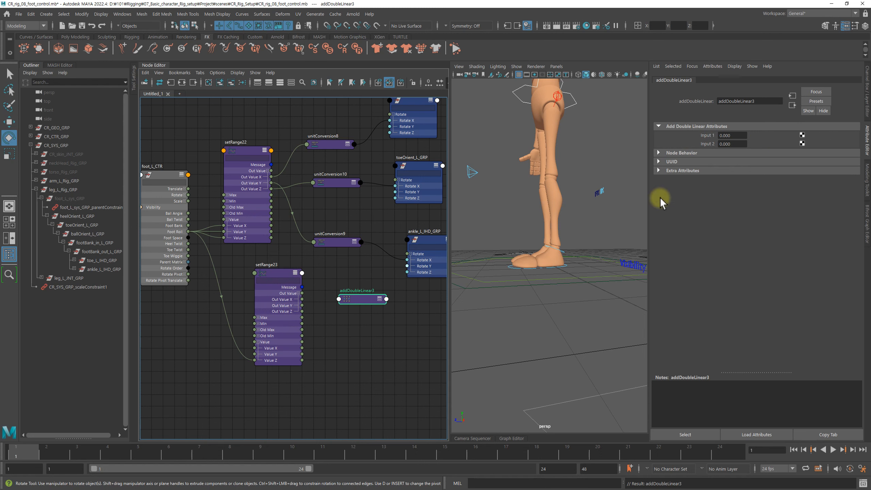
left_click(731, 145)
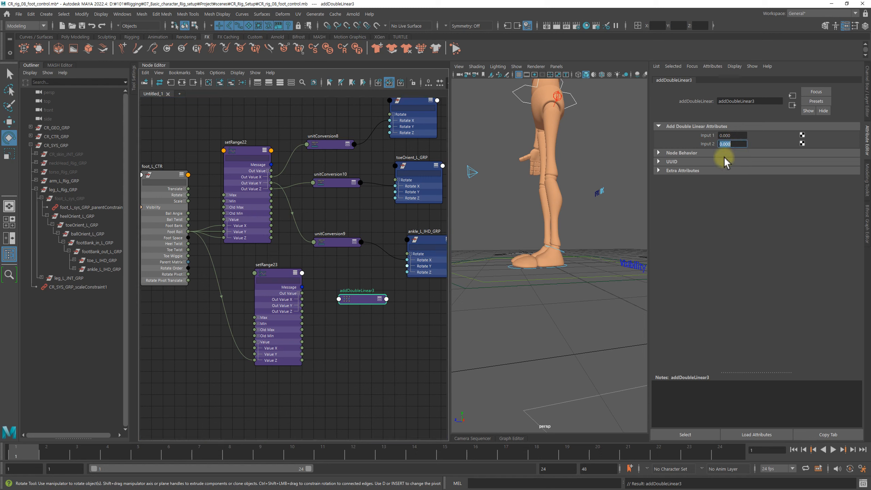
left_click_drag(367, 302, 394, 300)
left_click_drag(284, 272, 259, 272)
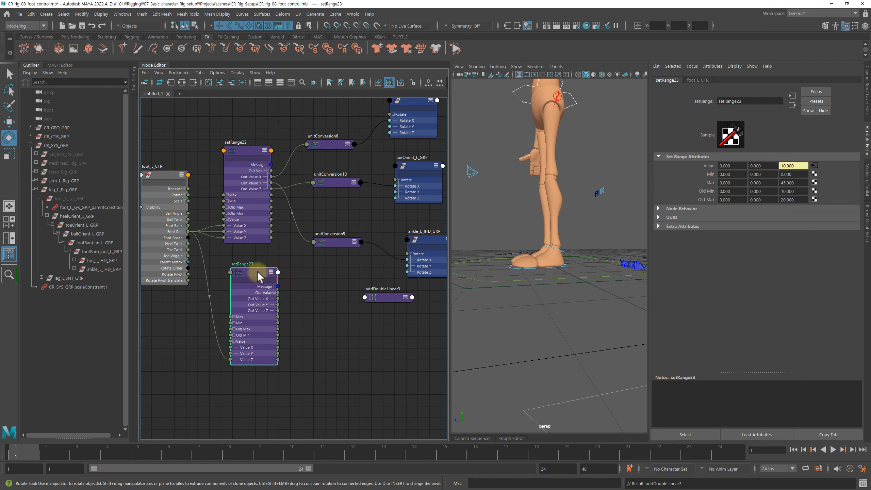
Step: Create a multiplyDivide node and place it between the lower setRange node and the addDoubleLinear node
left_click(315, 301)
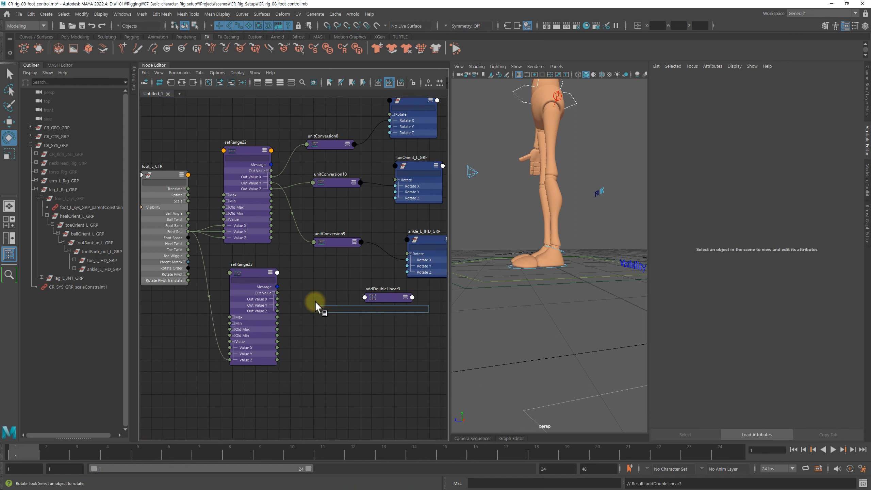
type("mult")
key("Down")
key("Down")
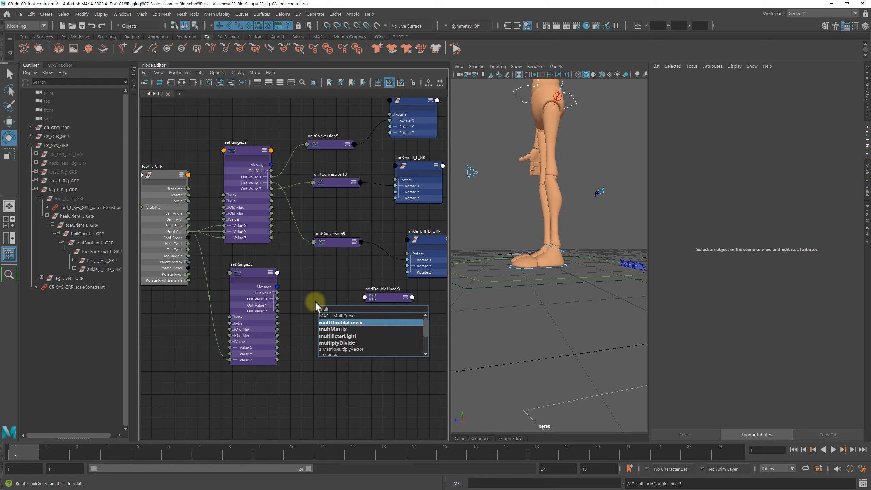
key("Down")
key("Down")
key("Down")
key("Return")
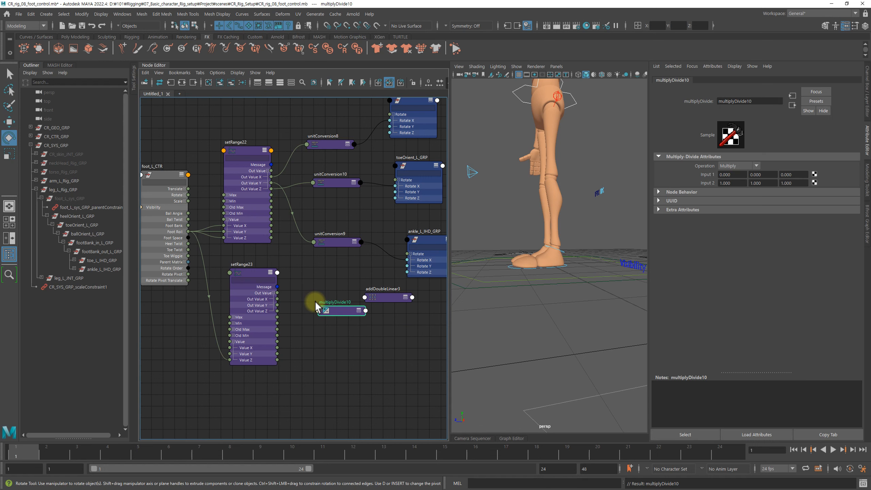
left_click_drag(381, 297, 392, 300)
left_click_drag(315, 304, 324, 301)
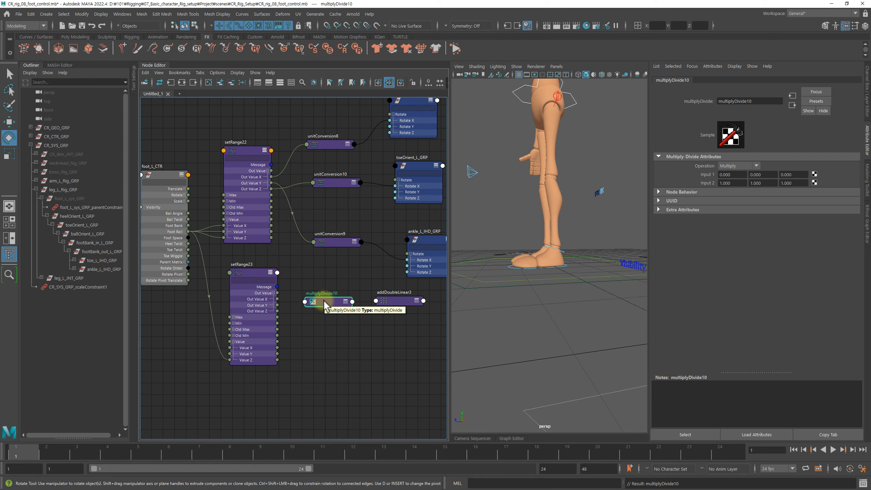
Step: Set the lower setRange node's Max Z to -45
left_click(262, 286)
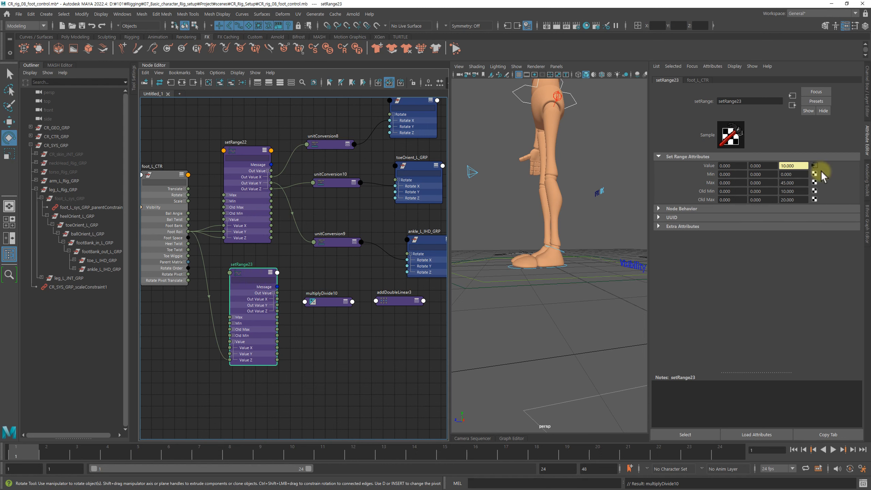
double_click(799, 182)
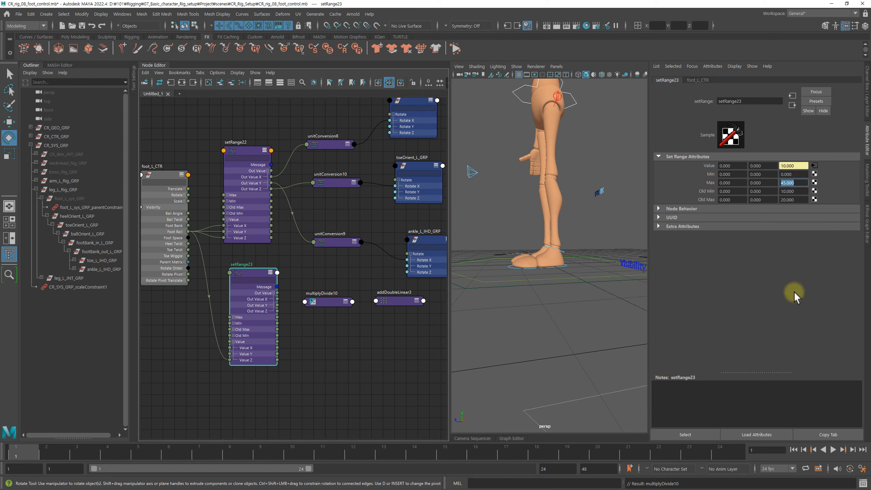
type("-45")
key("Return")
Step: Move multiplyDivide down and addDoubleLinear up beside ankle_L_IHD_GRP, and delete the unitConversion node that feeds the ankle group
left_click_drag(324, 300, 328, 350)
left_click_drag(386, 302, 355, 270)
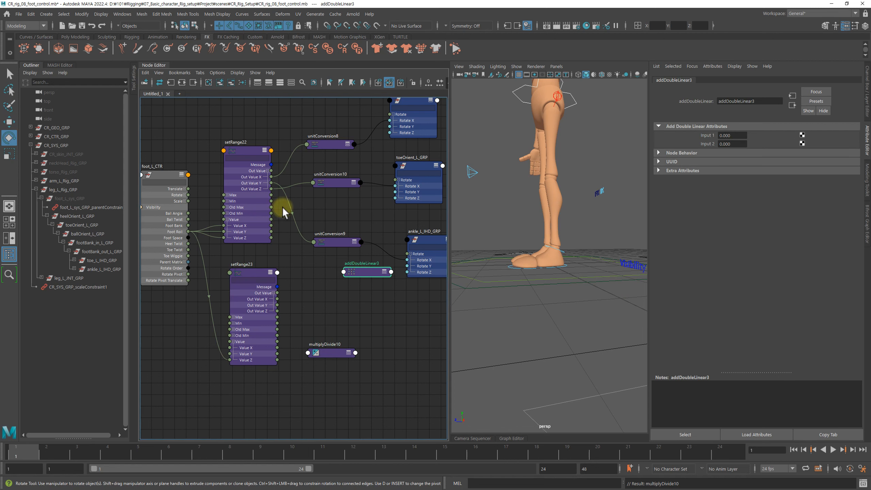
left_click(332, 242)
key("Delete")
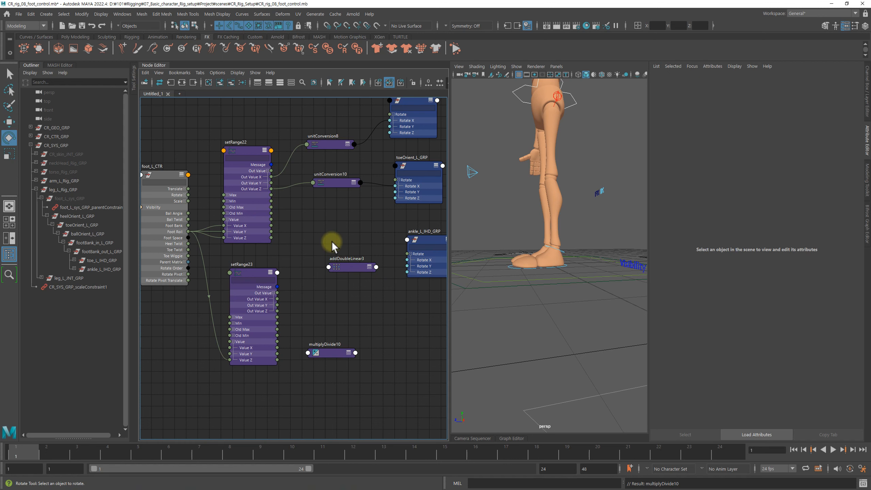
left_click(269, 183)
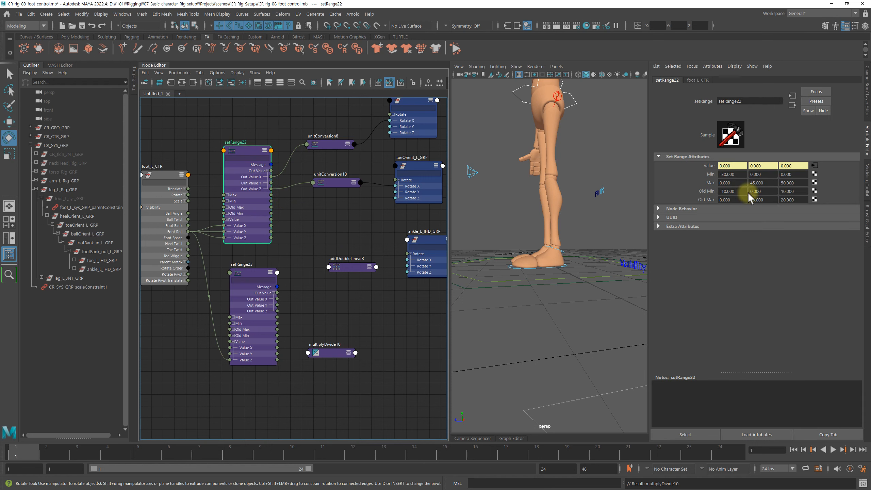
left_click_drag(271, 183, 330, 268)
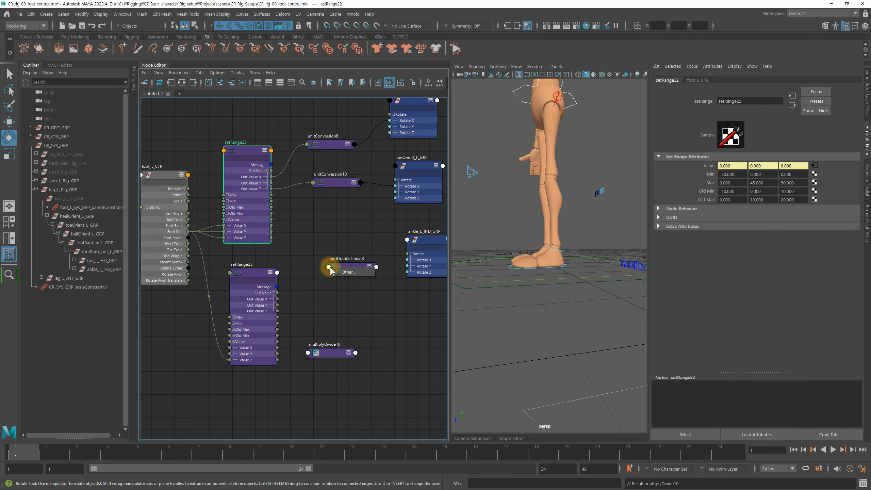
left_click(348, 272)
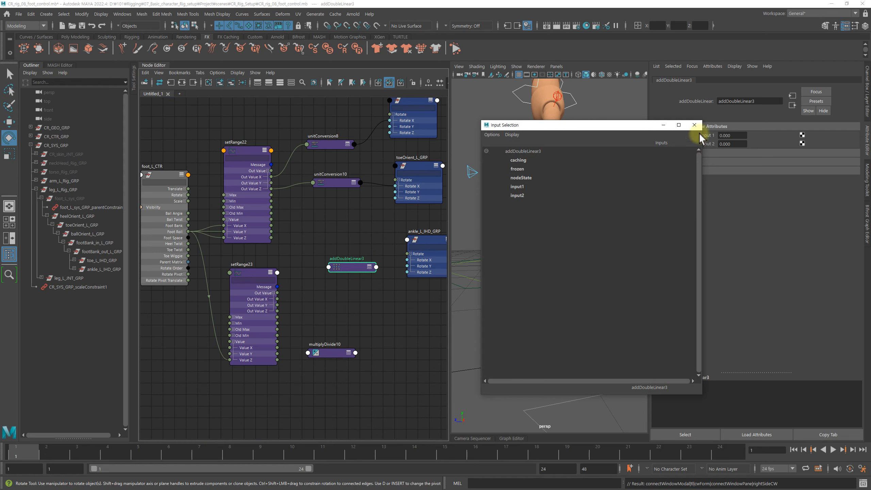
left_click(694, 125)
Step: Connect the upper setRange node's Out Value Y to input1 of the addDoubleLinear node
left_click(271, 183)
left_click_drag(271, 182, 308, 216)
left_click_drag(318, 263, 330, 270)
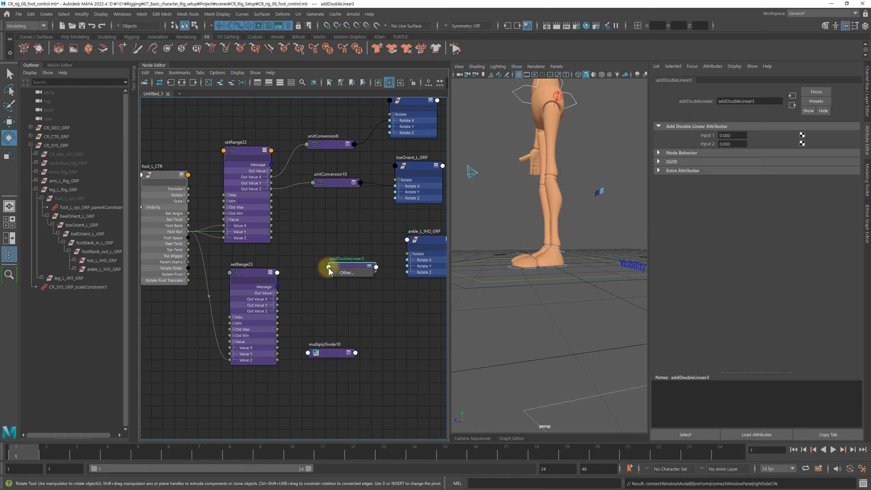
left_click(349, 274)
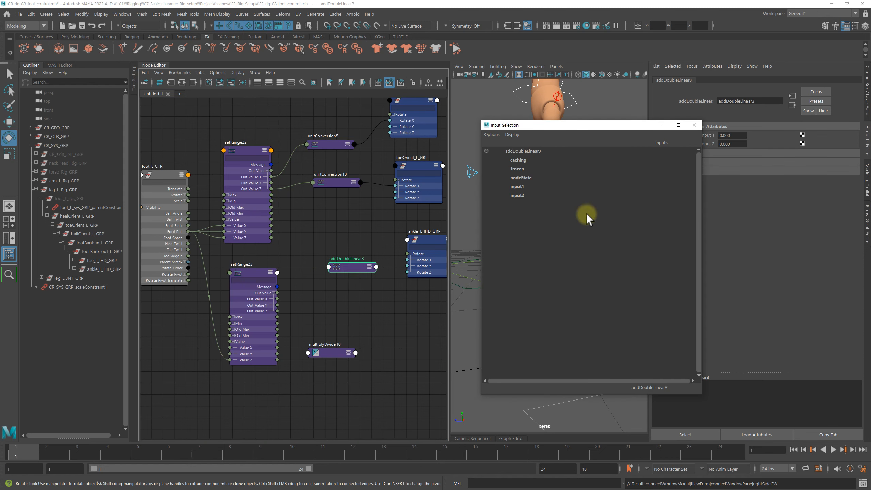
left_click(520, 187)
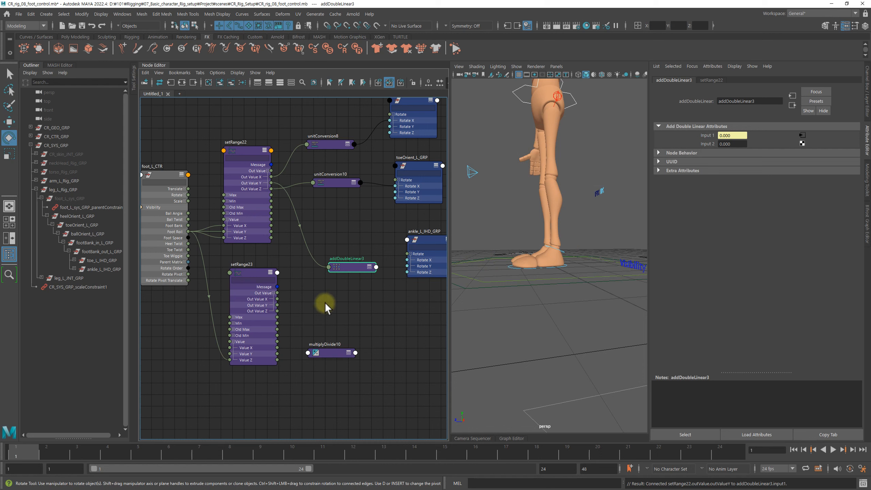
Step: Connect the lower setRange node's Out Value Z to input2 of the addDoubleLinear node
left_click(253, 275)
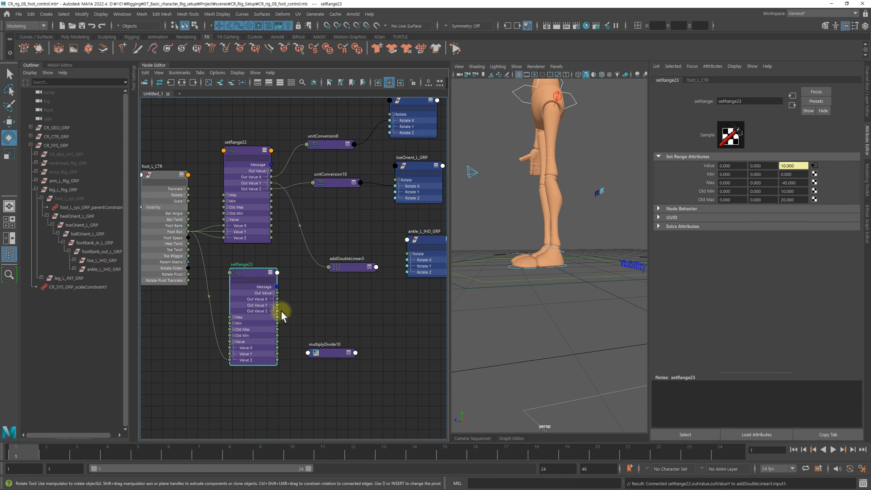
left_click_drag(328, 265, 328, 267)
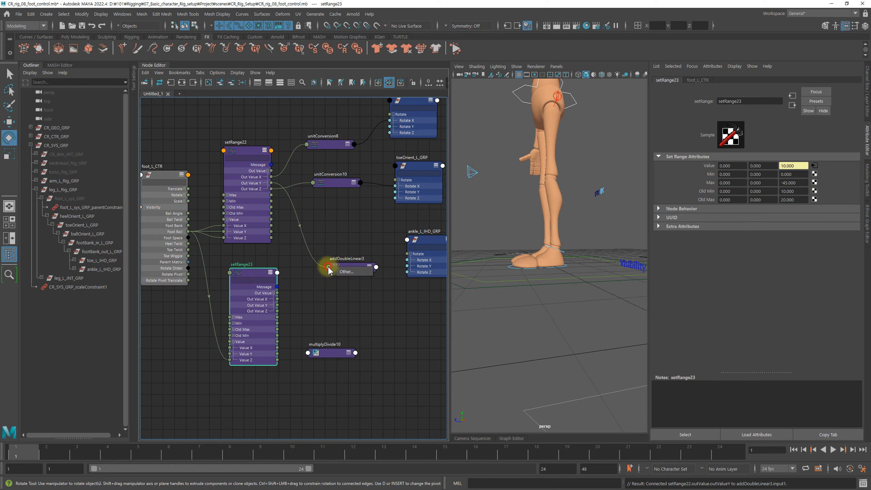
left_click(346, 272)
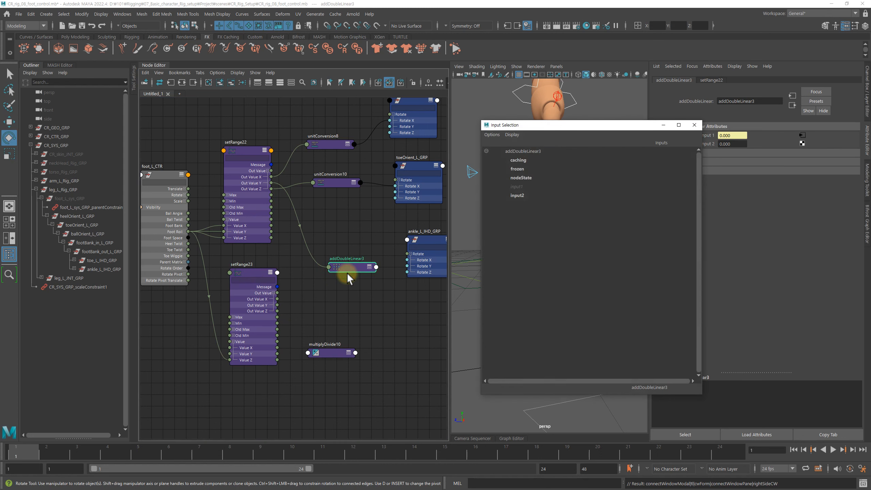
left_click(522, 194)
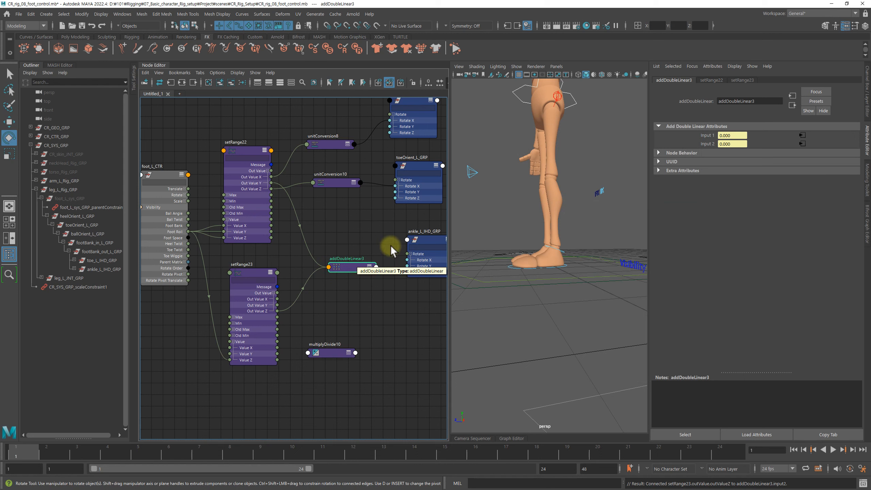
Step: Check the lower setRange node's values and move the addDoubleLinear node farther away from ankle_L_IHD_GRP
left_click(262, 273)
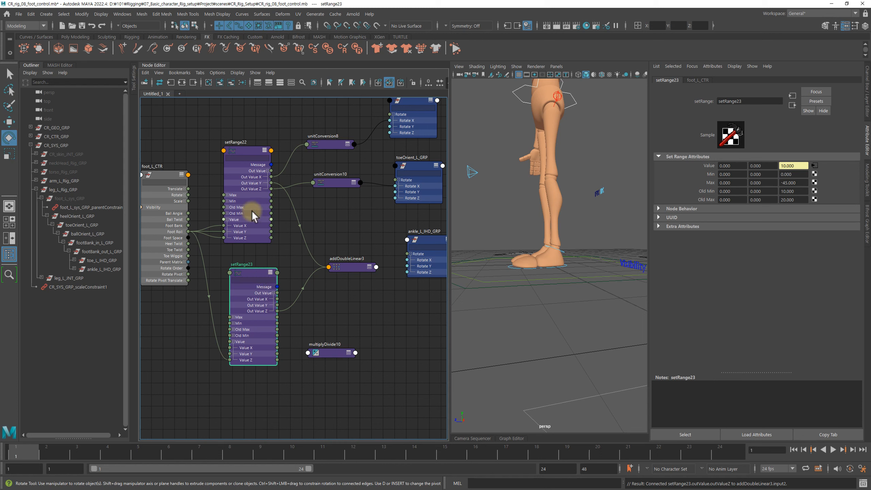
left_click(350, 268)
left_click_drag(350, 266, 332, 263)
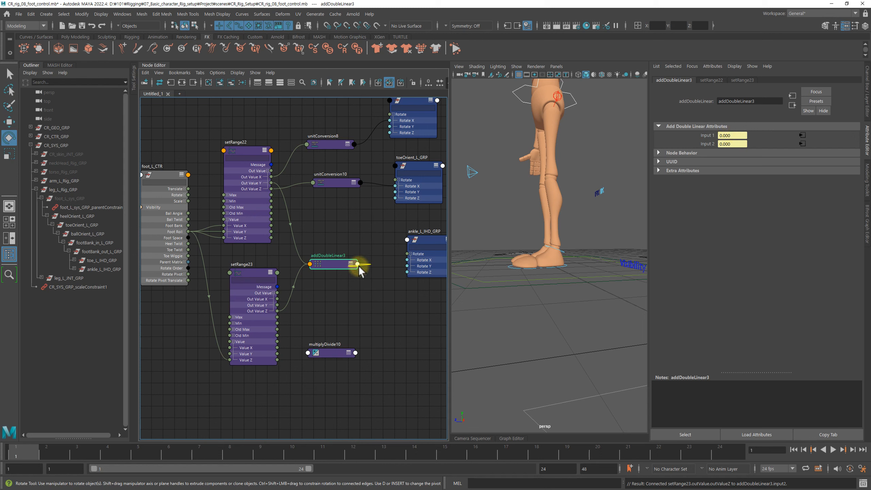
Step: Connect the addDoubleLinear node's output to Rotate X of ankle_L_IHD_GRP
left_click(424, 240)
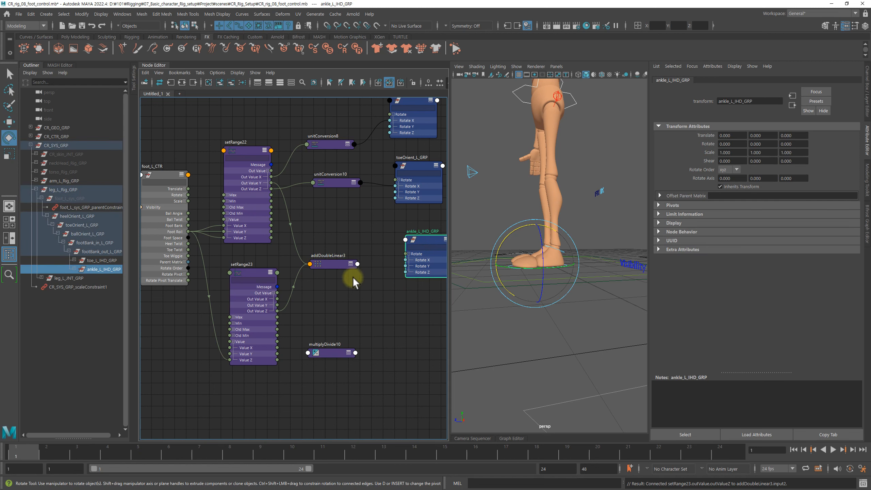
left_click(358, 264)
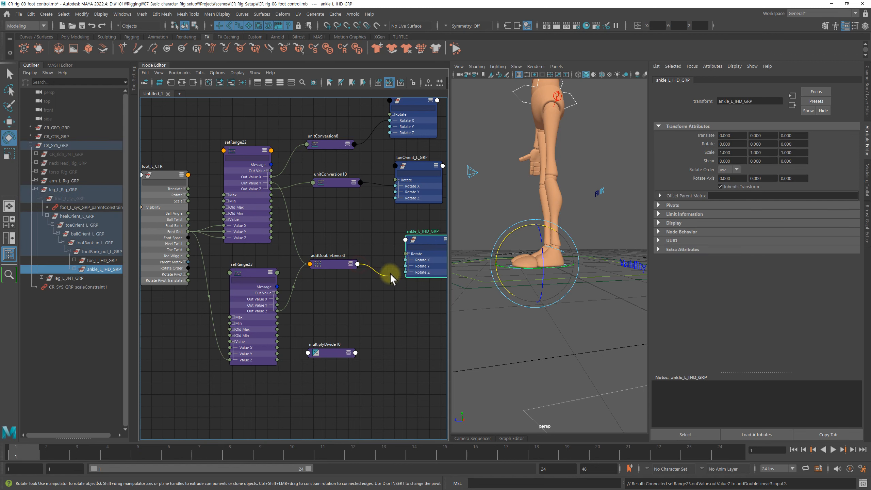
left_click(406, 262)
scroll(383, 160, "down", 1)
middle_click_drag(378, 160, 341, 127, "alt")
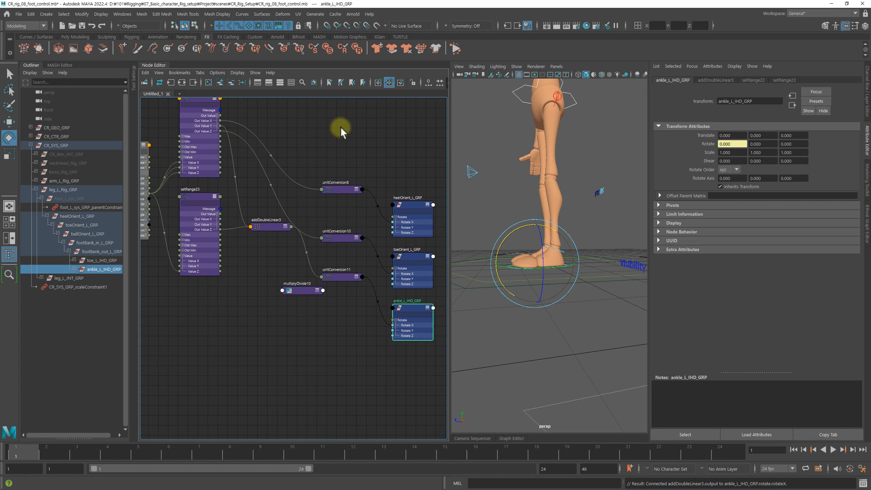
Step: Move the multiplyDivide node below the lower setRange, and shift heelOrient_L_GRP and toeOrient_L_GRP up together with their unitConversion nodes
middle_click_drag(325, 323, 315, 331, "alt")
left_click_drag(285, 296, 242, 330)
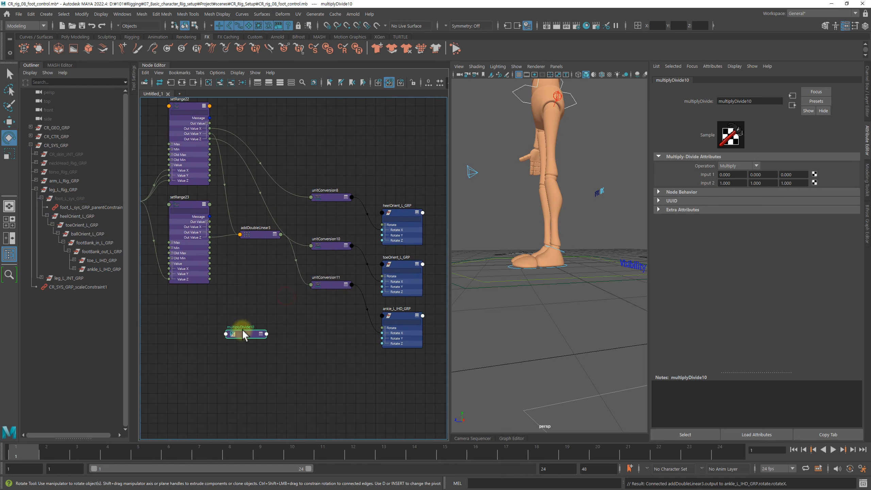
left_click_drag(370, 205, 417, 271)
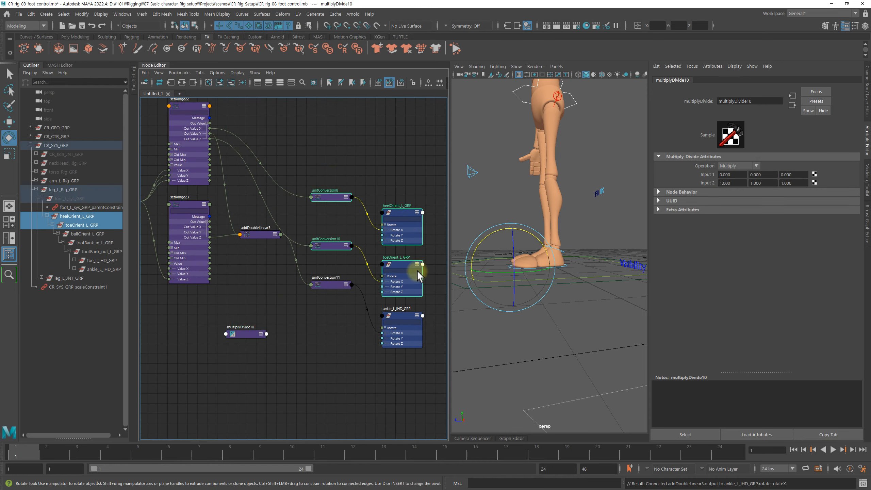
left_click_drag(406, 210, 402, 116)
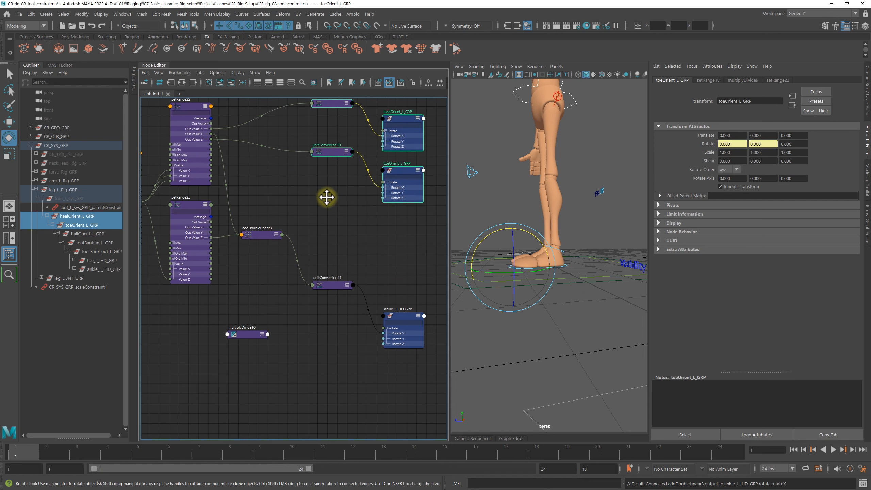
middle_click_drag(323, 195, 347, 236, "alt")
middle_click_drag(389, 277, 369, 264, "alt")
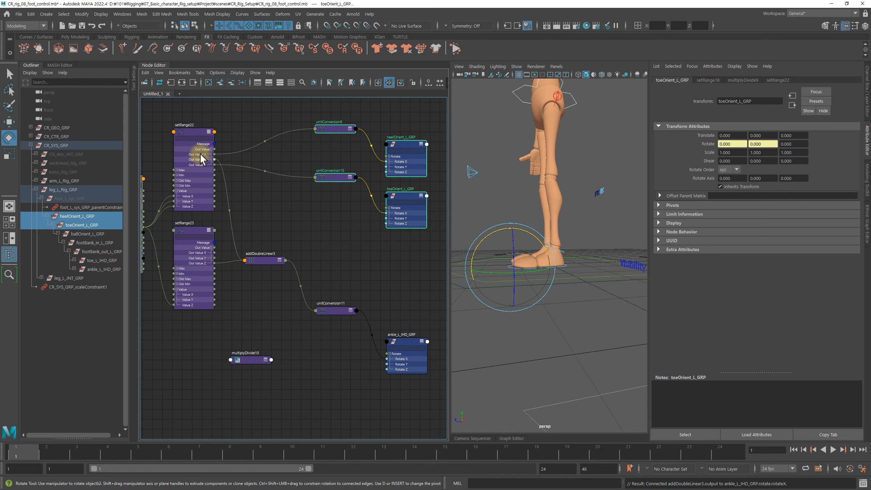
left_click(374, 270)
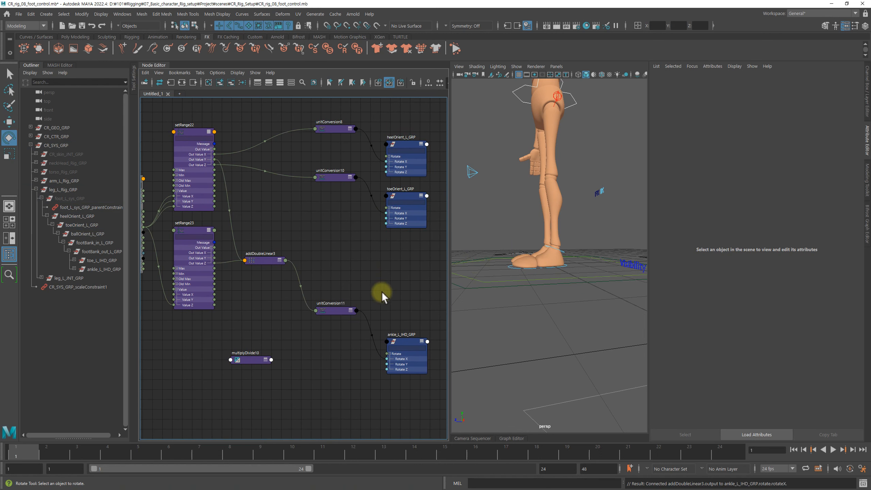
Step: Test the foot rig by scrubbing Foot Roll on foot_L_CTR up to 20 and back to 12.5
left_click(486, 268)
left_click(525, 243)
left_click_drag(525, 244, 521, 286, "alt")
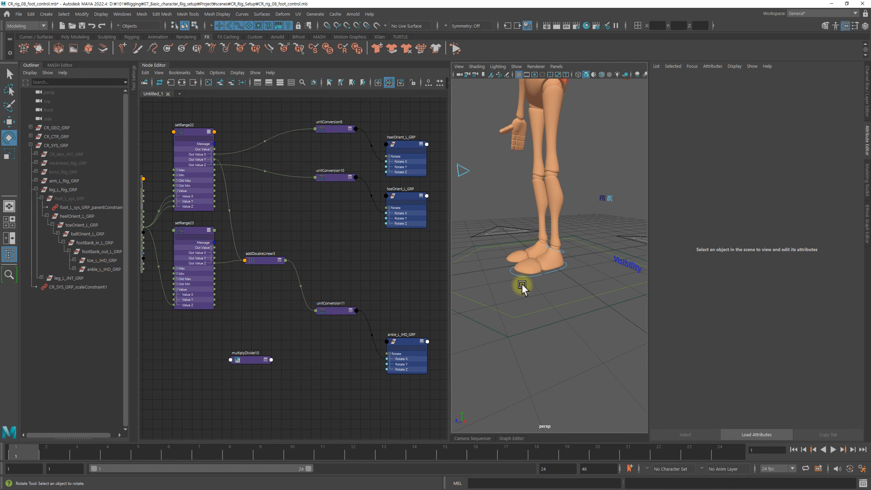
left_click(520, 276)
left_click(865, 100)
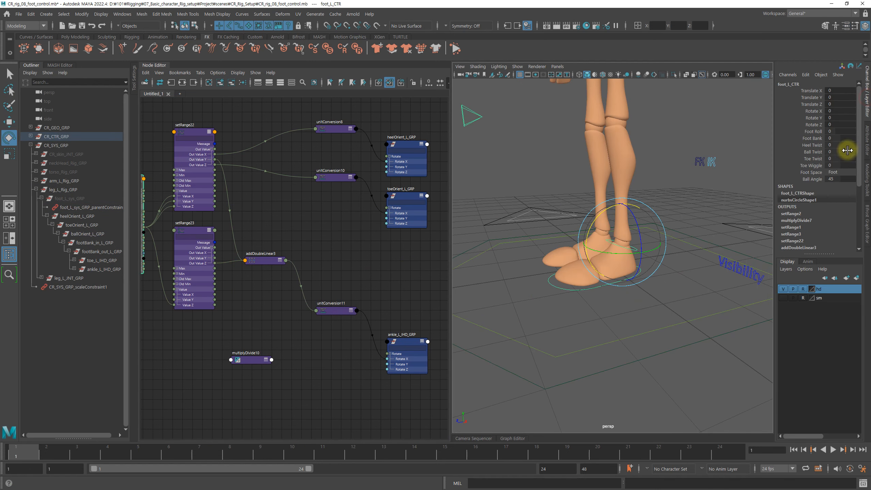
left_click(810, 131)
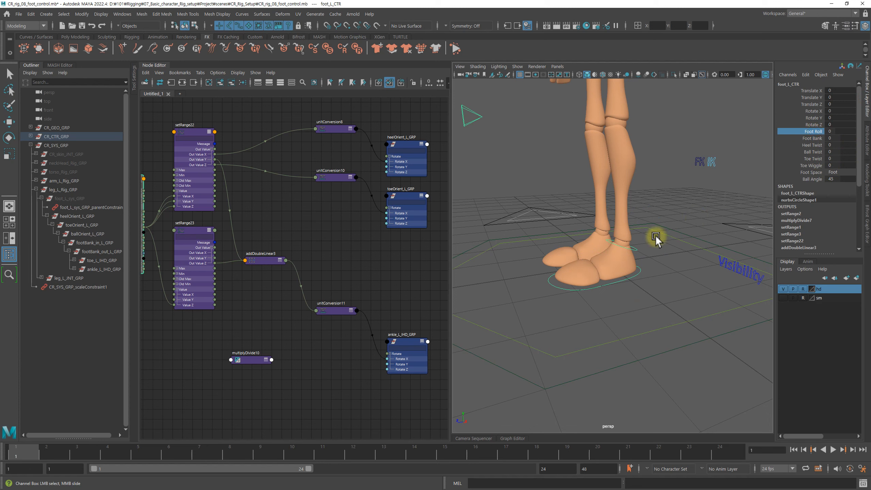
mouse_move(657, 237)
middle_mouse_down()
mouse_move(604, 248)
mouse_move(653, 245)
middle_mouse_up()
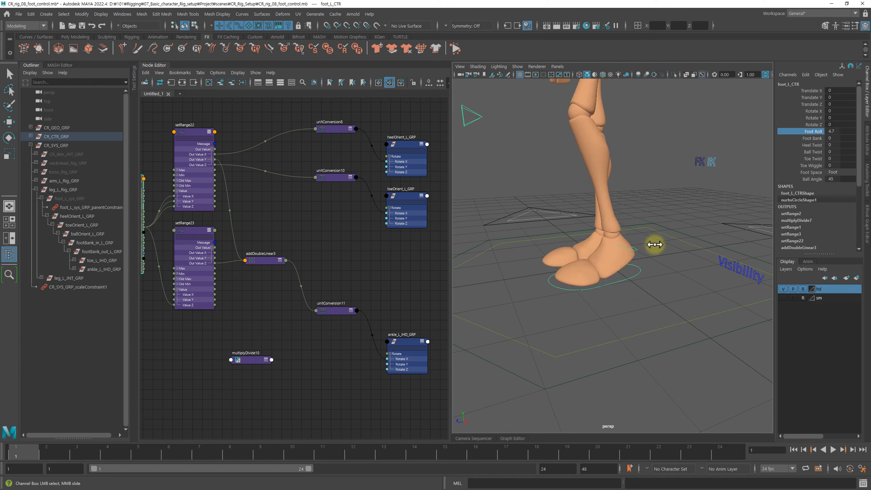
mouse_move(654, 245)
left_mouse_down("alt")
mouse_move(643, 252)
mouse_move(648, 247)
left_mouse_up("alt")
middle_click_drag(648, 247, 700, 247)
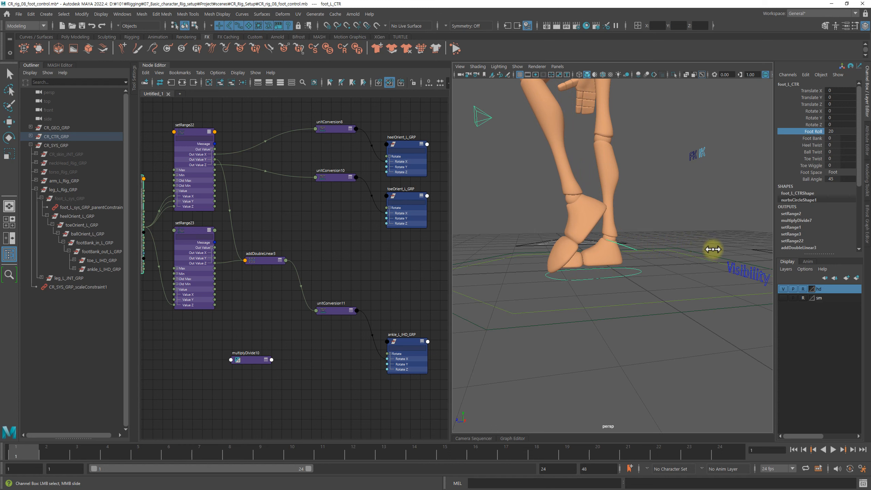
middle_click_drag(611, 266, 580, 274)
Step: Examine the input values of the addDoubleLinear node and the range values of the lower setRange node
left_click(264, 260)
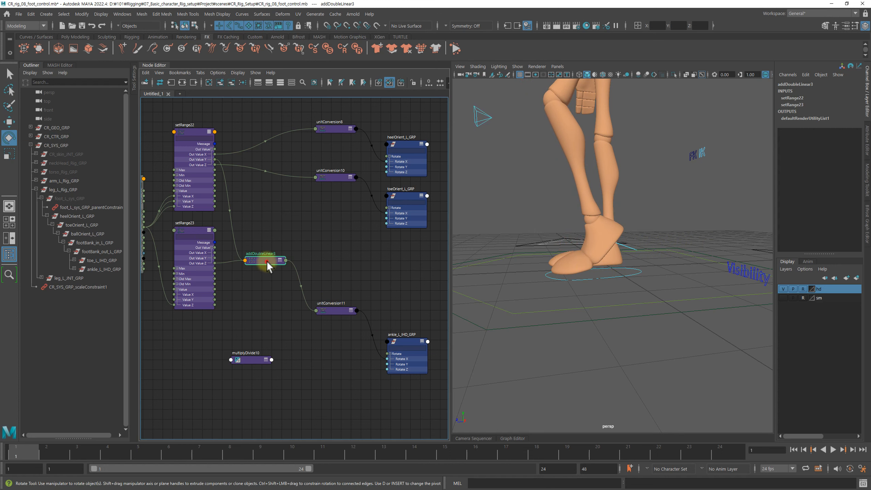
key("e")
double_click(263, 259)
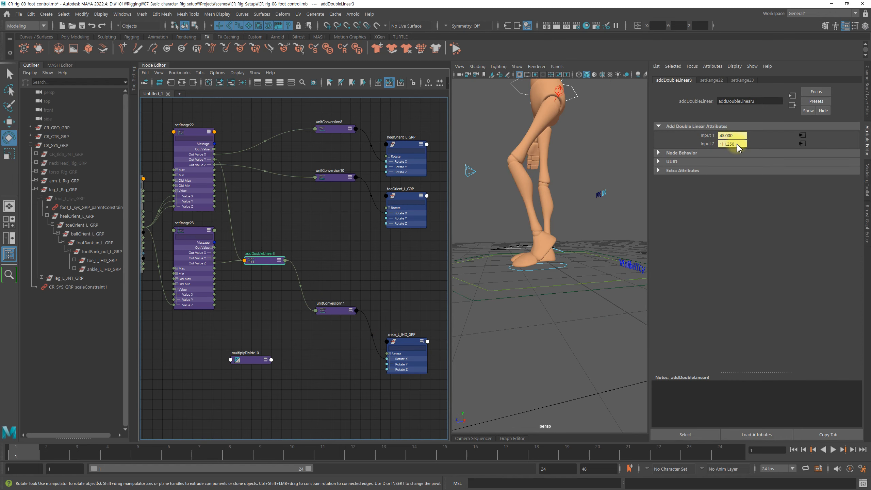
left_click(199, 231)
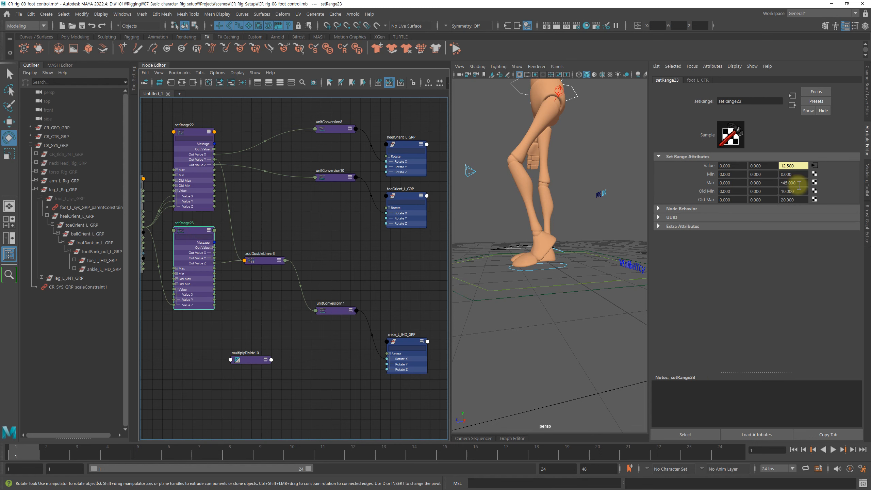
Step: Delete the unused multiplyDivide node and move ankle_L_IHD_GRP and its unitConversion node up beneath the toeOrient_L_GRP nodes
left_click(252, 359)
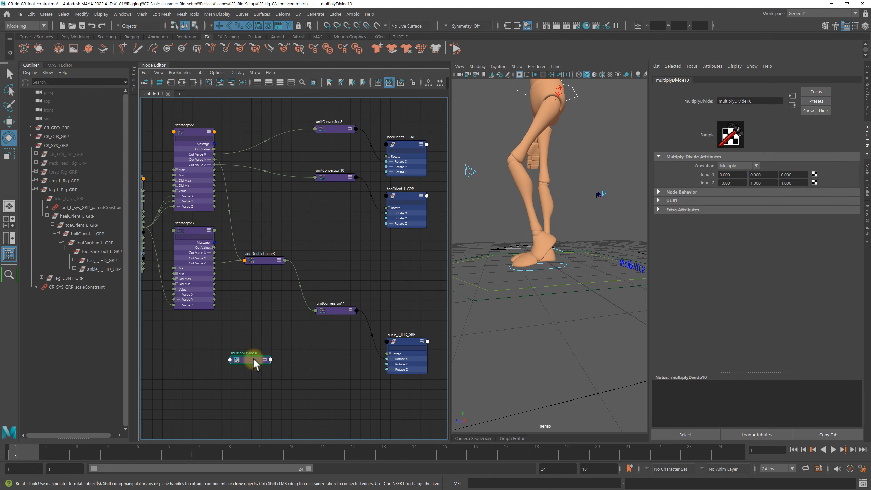
key("Delete")
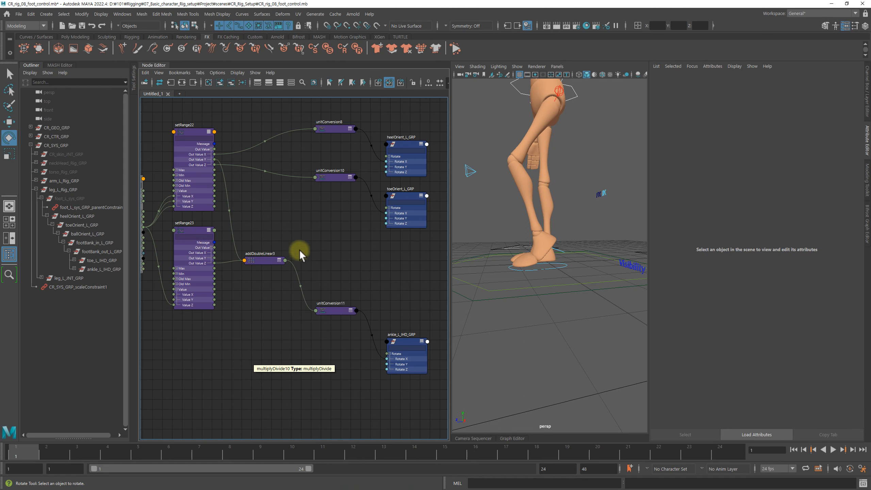
middle_click_drag(340, 257, 352, 287)
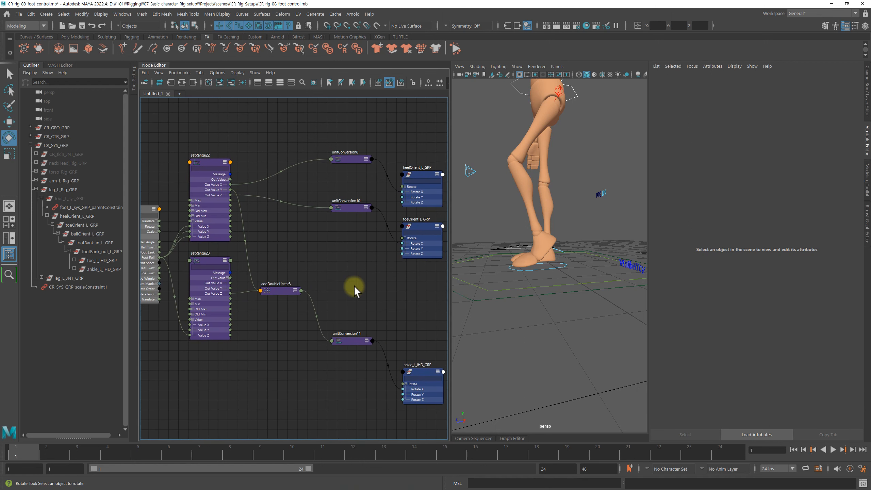
left_click_drag(427, 359, 416, 280)
left_click_drag(348, 339, 345, 263)
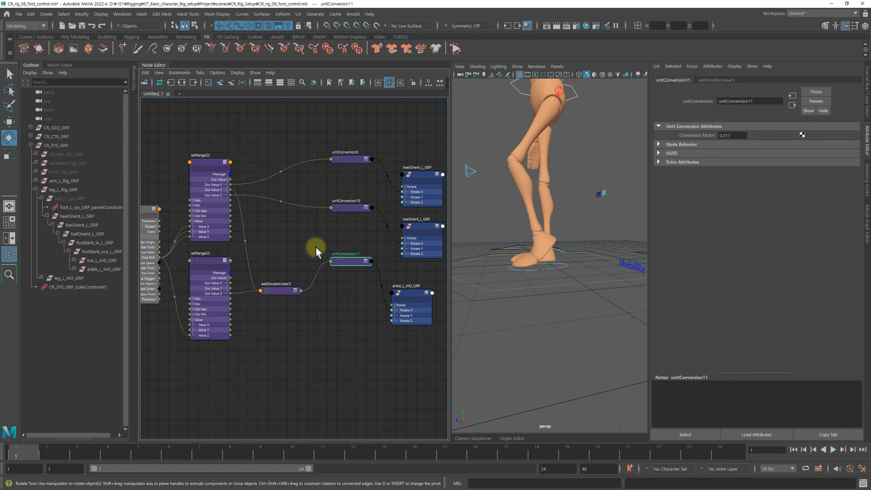
left_click(411, 296)
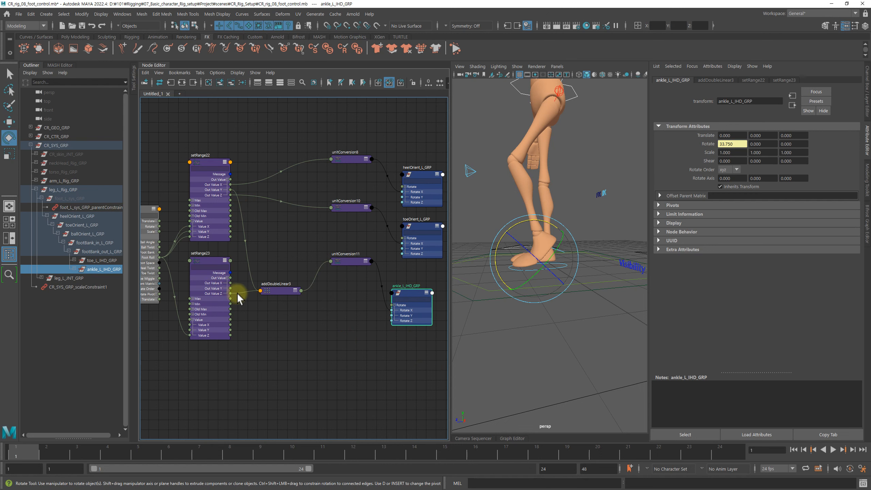
Step: Connect foot_L_CTR's Foot Roll to Value X of the lower setRange node
middle_click_drag(282, 325, 317, 335)
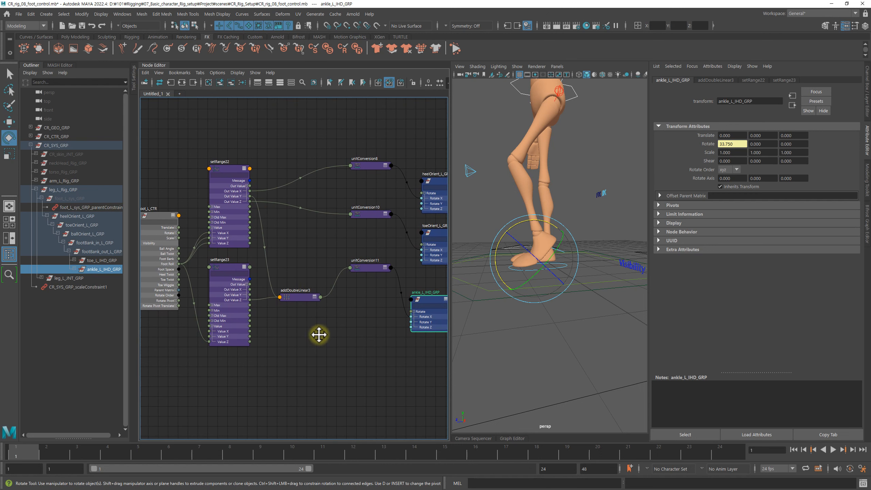
middle_click_drag(295, 244, 297, 241)
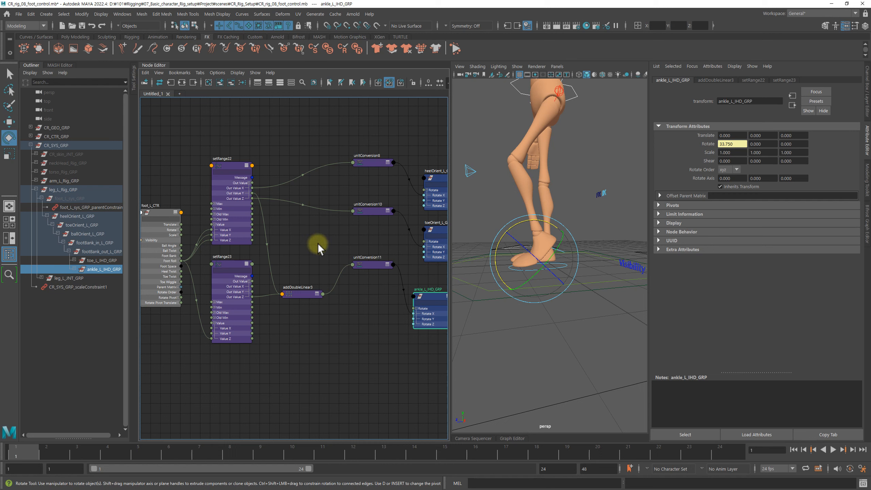
left_click_drag(230, 267, 234, 264)
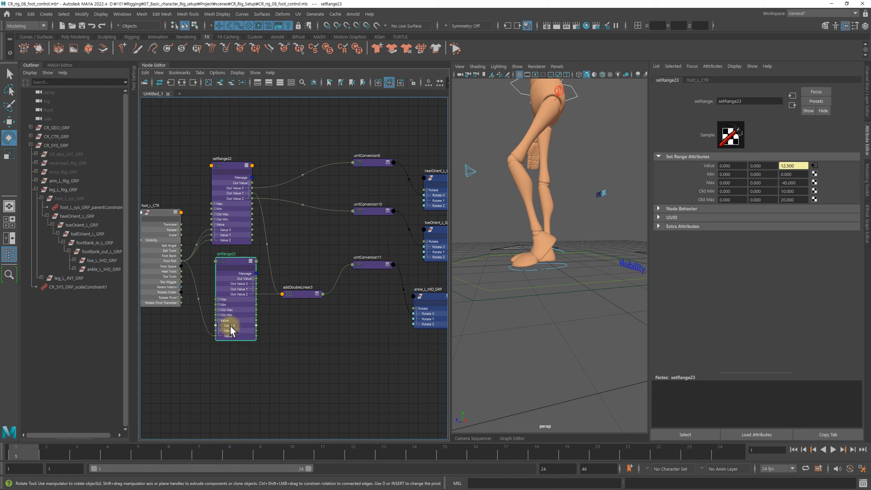
left_click_drag(181, 260, 217, 326)
left_click_drag(236, 264, 232, 264)
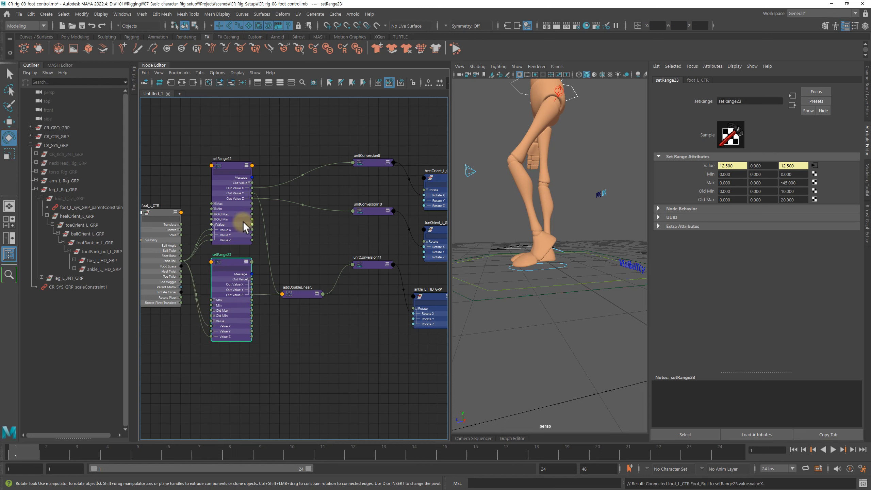
Step: Set the lower setRange node's X channel to Old Max 10 and Max 45, matching the upper setRange's Y channel
left_click(237, 166)
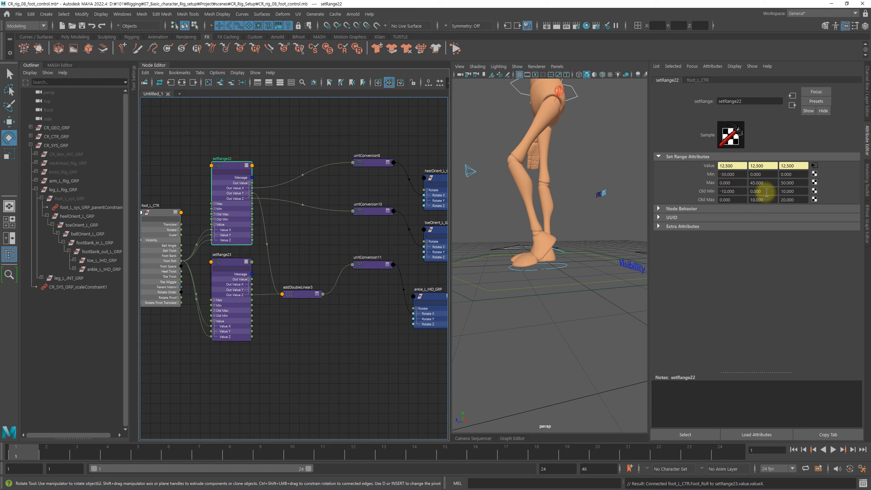
left_click(232, 265)
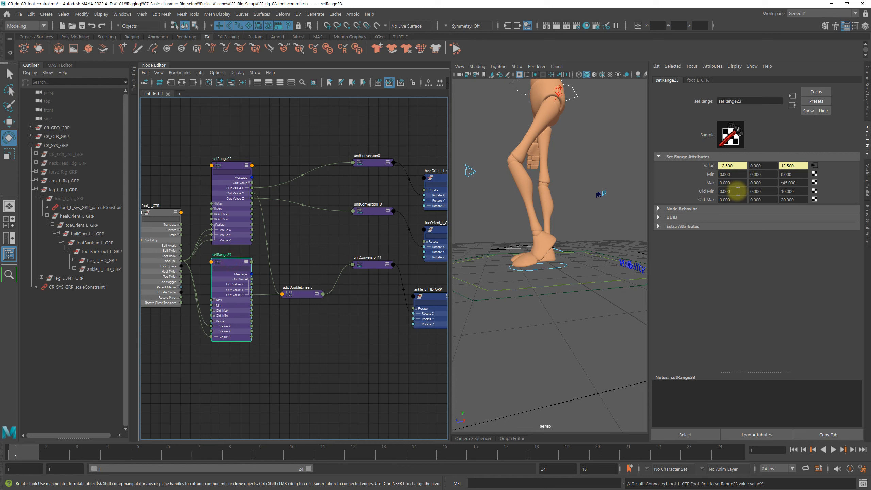
left_click(731, 200)
type("10")
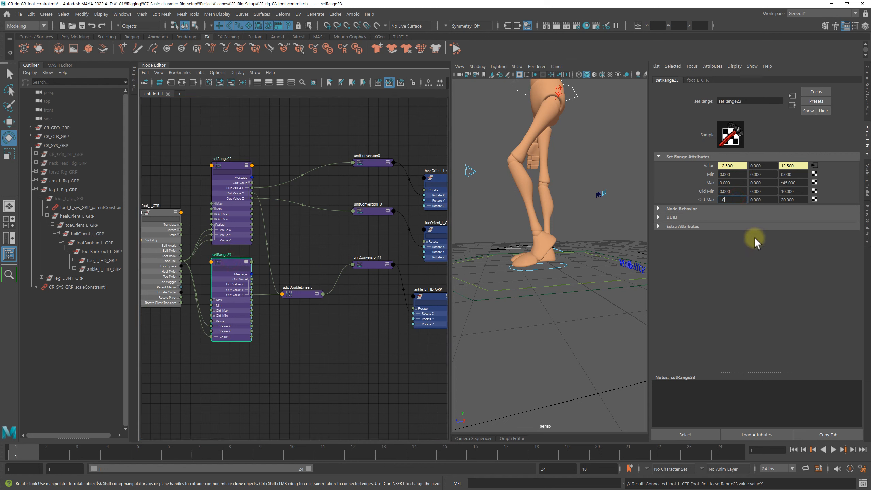
left_click(735, 183)
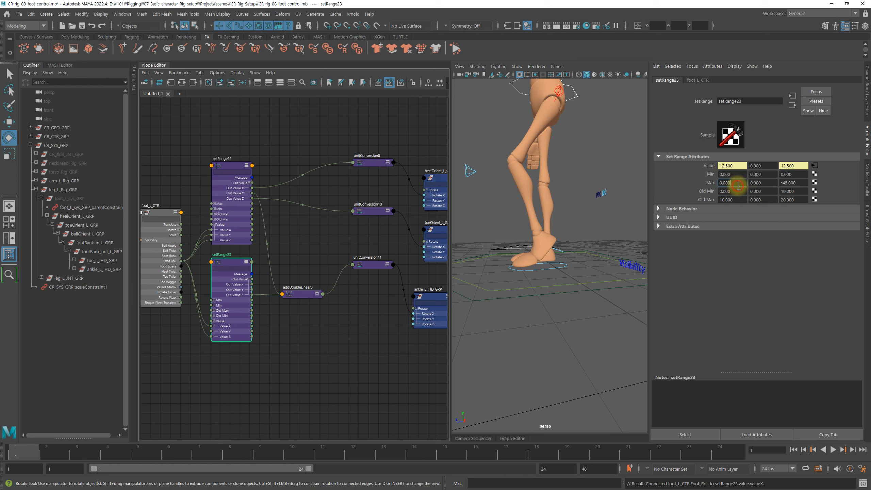
type("45")
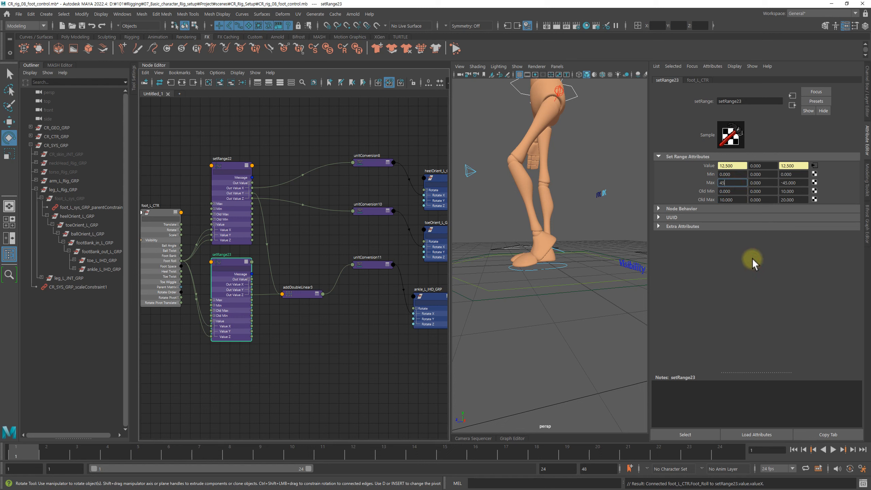
key("Return")
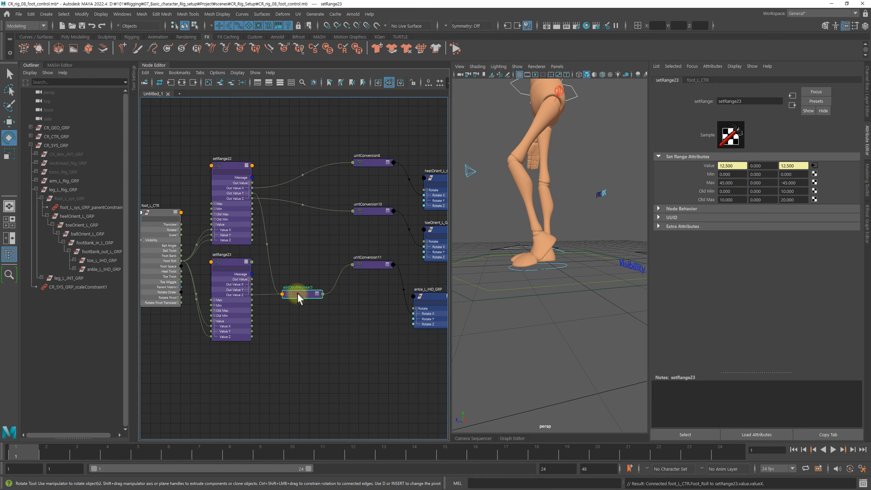
Step: Move the addDoubleLinear node slightly away from the setRange nodes and disconnect the upper setRange's Out Value Y from its input1
left_click_drag(298, 293, 314, 291)
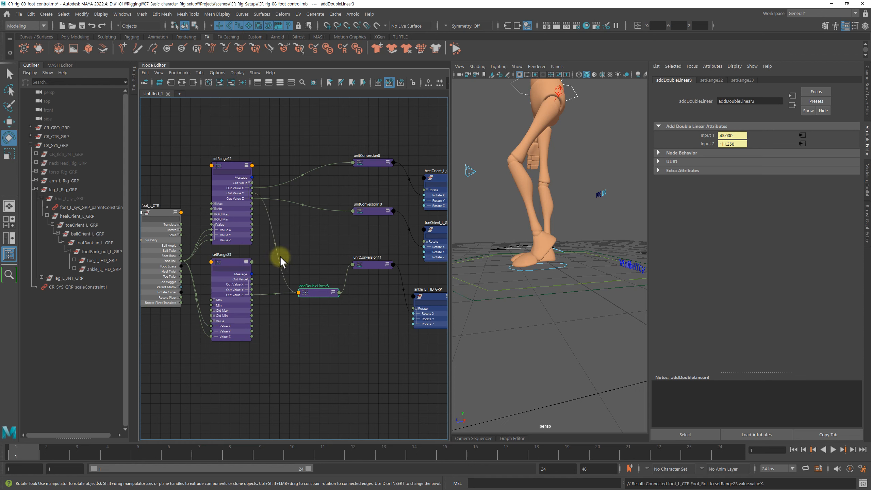
left_click(275, 244)
left_click_drag(288, 238, 279, 244)
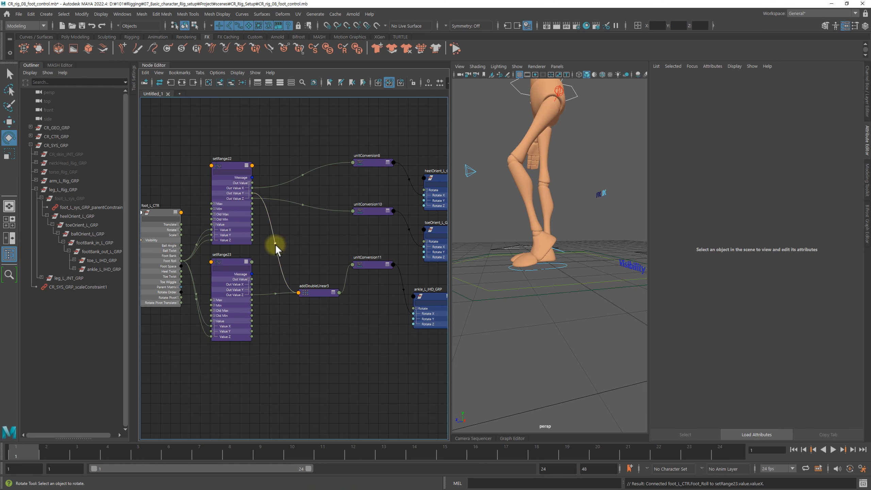
left_click_drag(275, 244, 287, 249)
left_click_drag(299, 248, 299, 248)
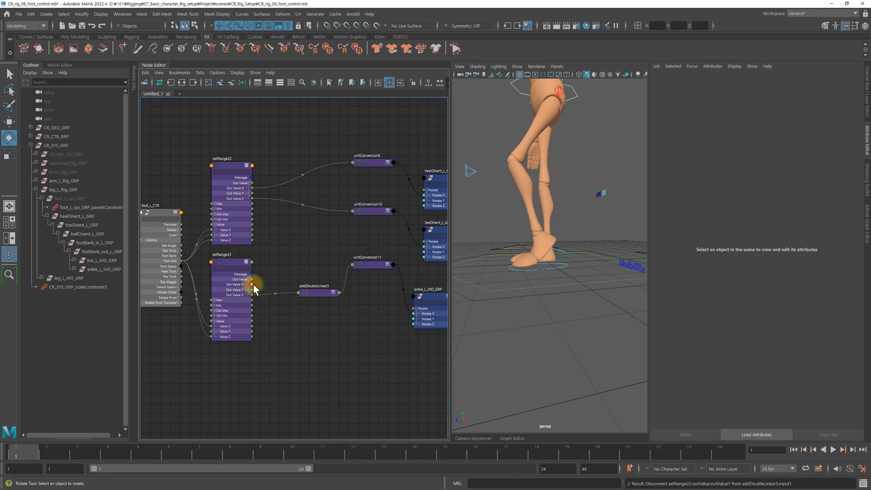
Step: Connect the lower setRange's Out Value X to addDoubleLinear's input1, and move the addDoubleLinear and its unitConversion node closer to the setRange
left_click_drag(253, 284, 316, 297)
left_click(315, 298)
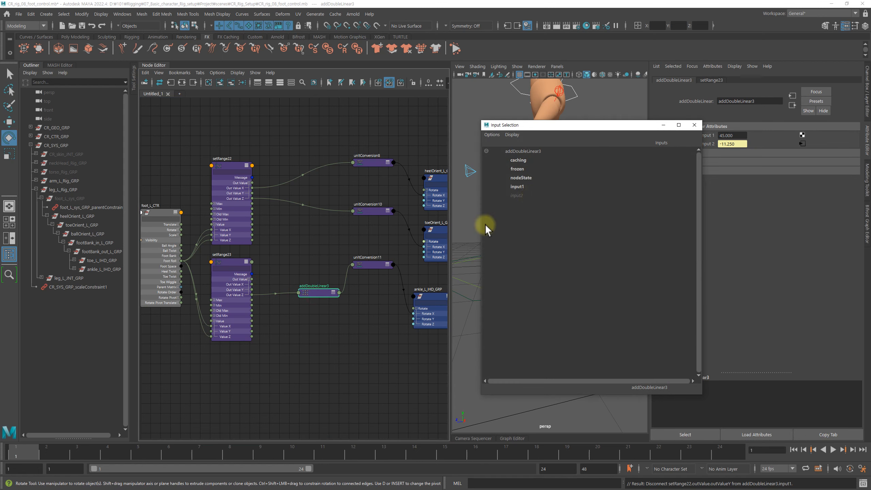
left_click(518, 186)
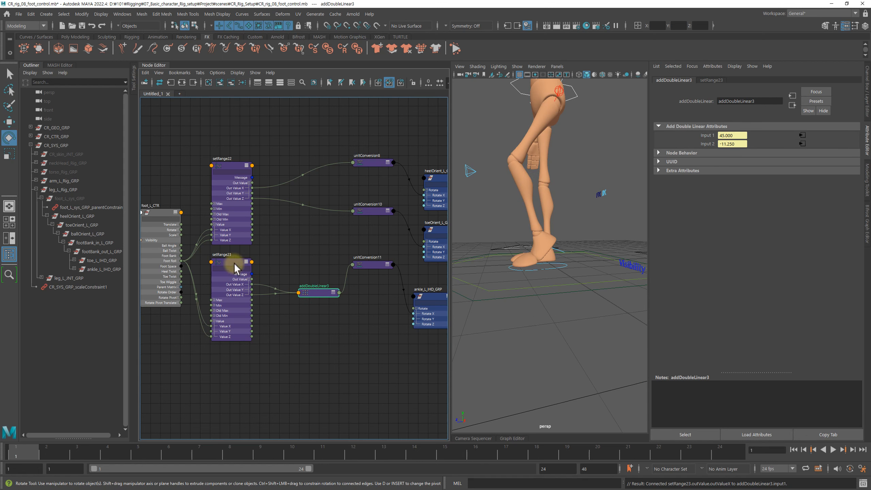
left_click(233, 262)
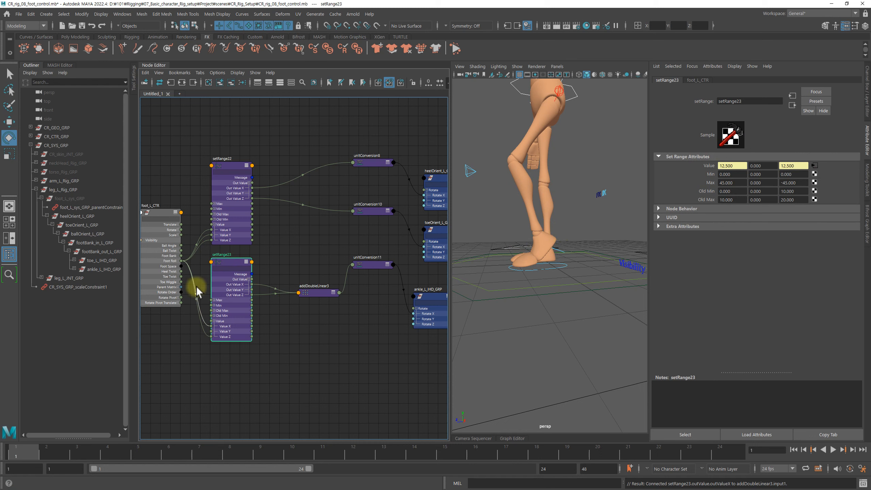
left_click_drag(316, 293, 298, 291)
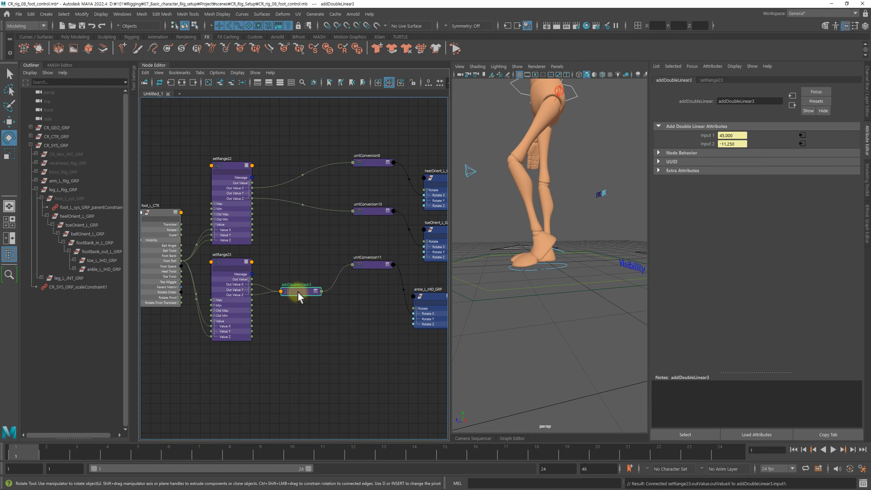
left_click_drag(374, 264, 360, 281)
Step: Test the roll on foot_L_CTR by raising Foot Roll to 20 and bringing it back to 8.6
left_click(528, 272)
left_click(550, 269)
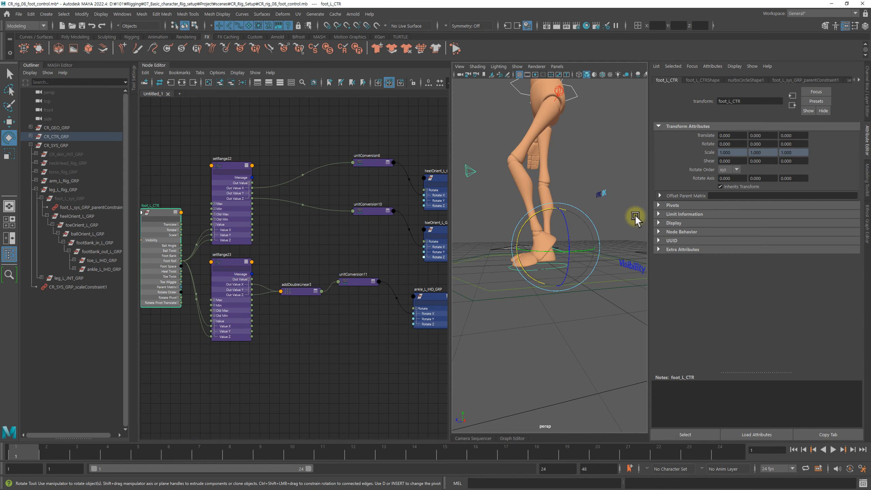
key("ctrl+a")
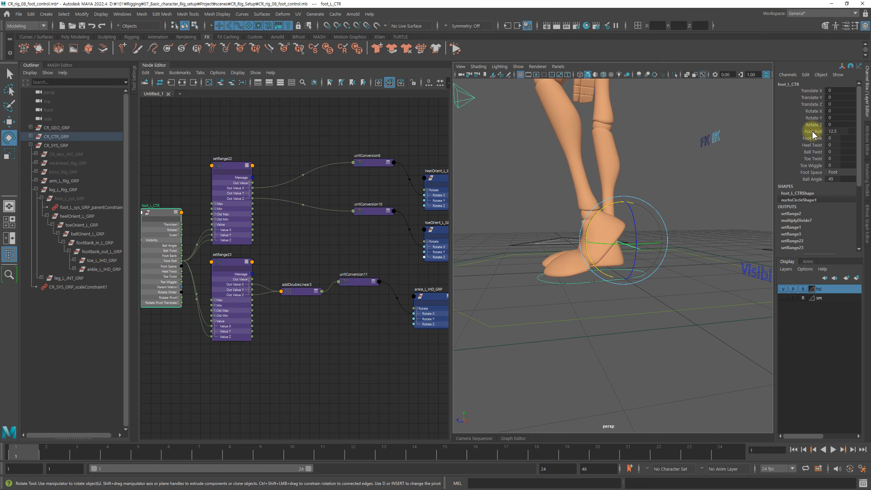
left_click(813, 132)
middle_click_drag(675, 272, 717, 293)
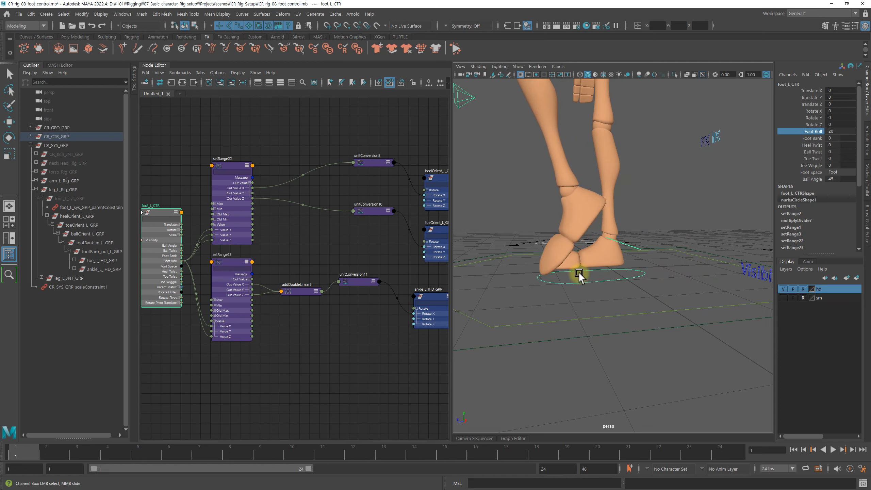
middle_click_drag(619, 281, 581, 305)
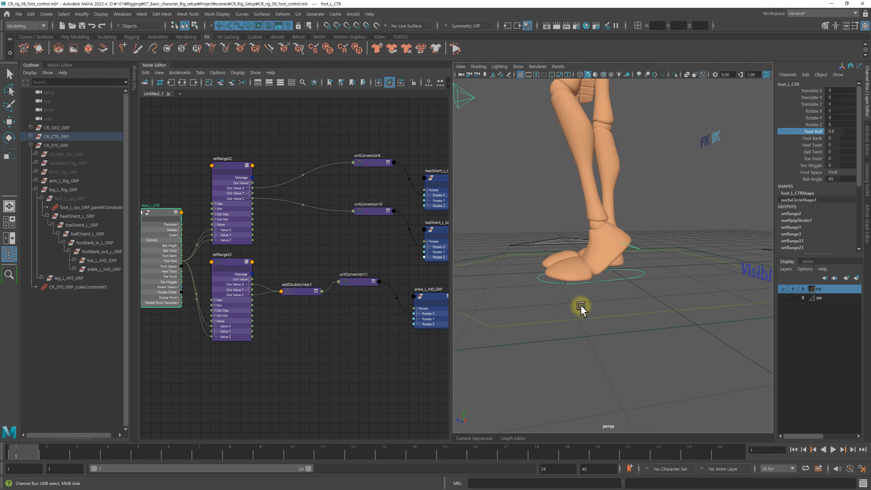
Step: Look at foot_L_CTR's Ball Angle channel and the lower setRange node's range attributes
left_click(813, 179)
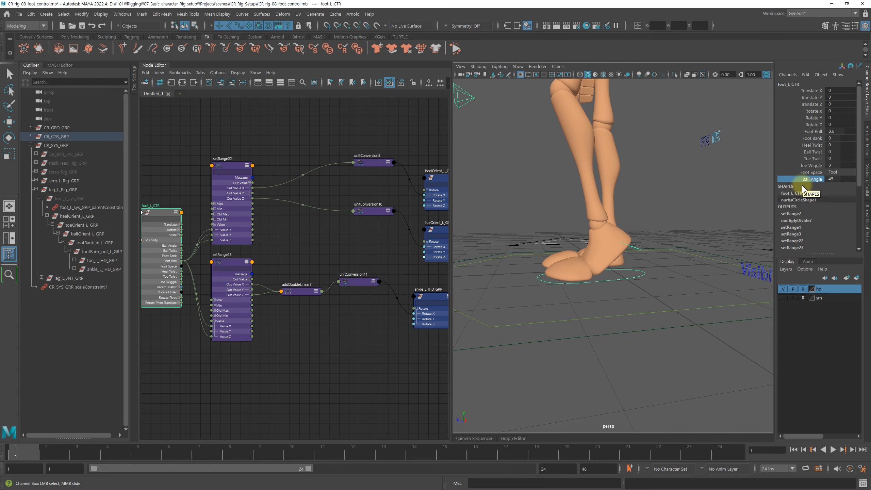
left_click(230, 260)
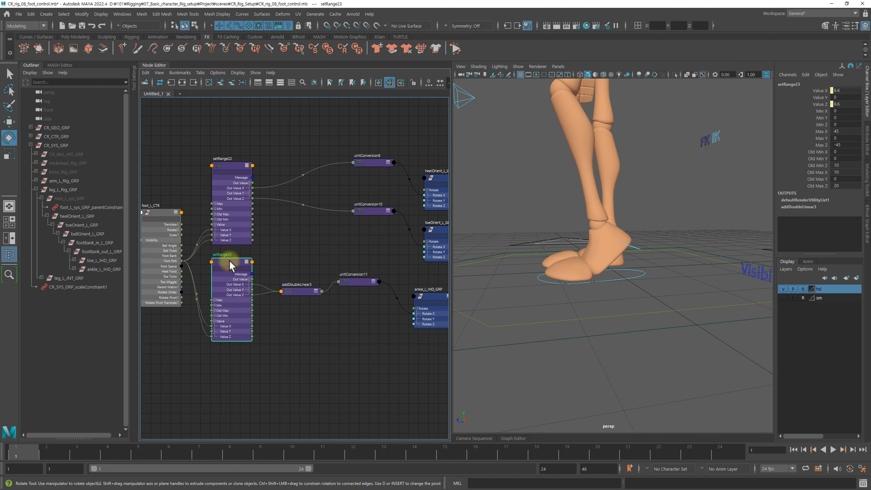
key("ctrl+a")
middle_click_drag(294, 247, 316, 239)
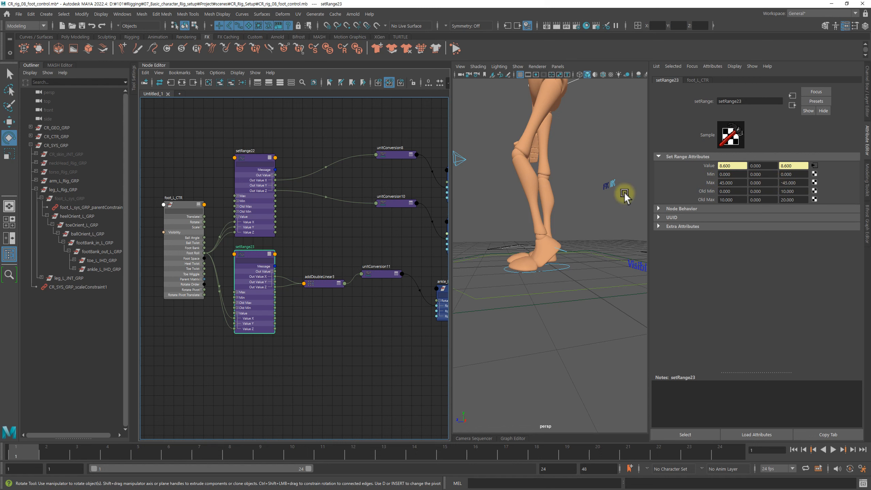
Step: Move the foot_L_CTR node farther away from the two setRange nodes in the graph
left_click(178, 199)
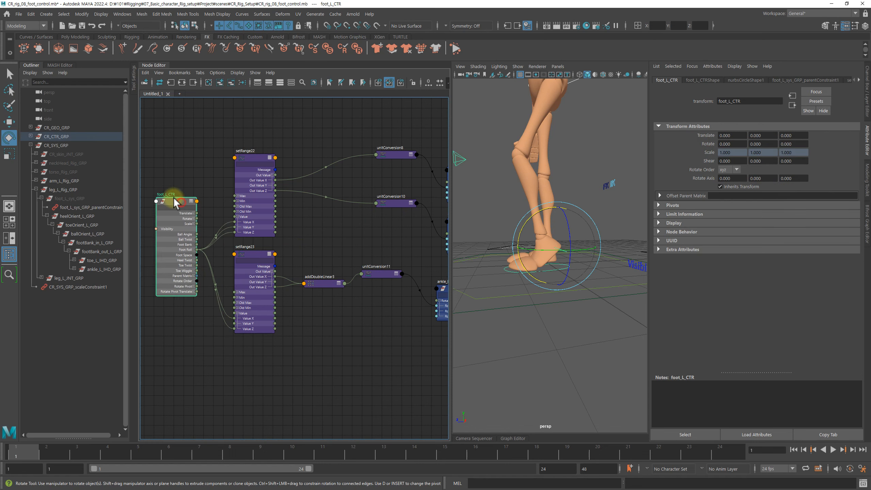
scroll(383, 210, "up", 3)
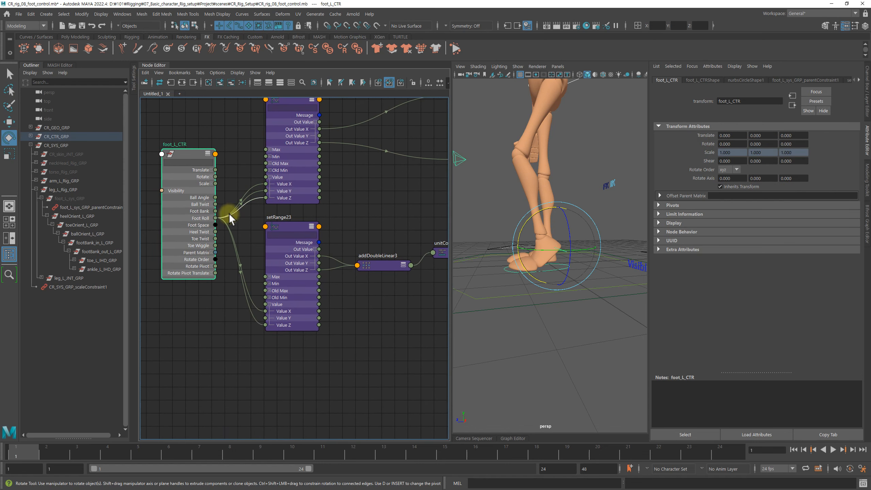
left_click_drag(195, 157, 178, 155)
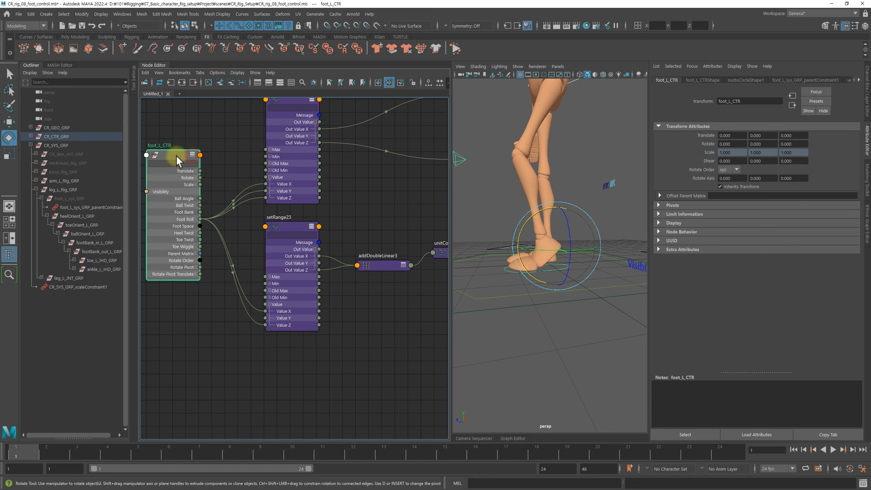
scroll(364, 206, "down", 2)
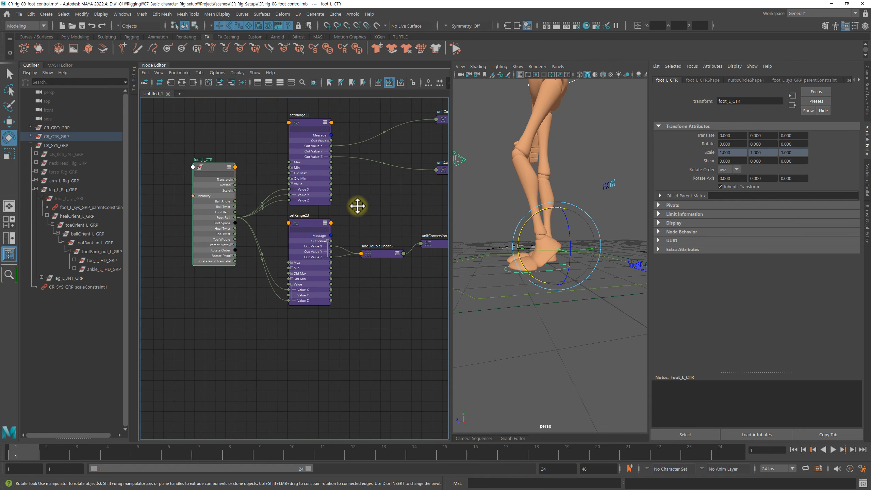
left_click(303, 222)
left_click_drag(211, 167, 189, 177)
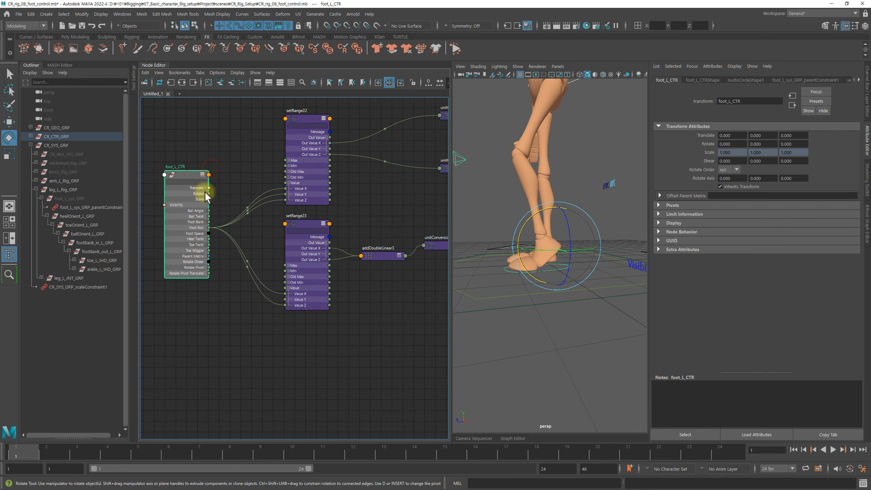
Step: Expand the lower setRange's Max channels and connect foot_L_CTR's Ball Angle to Max X
left_click(289, 265)
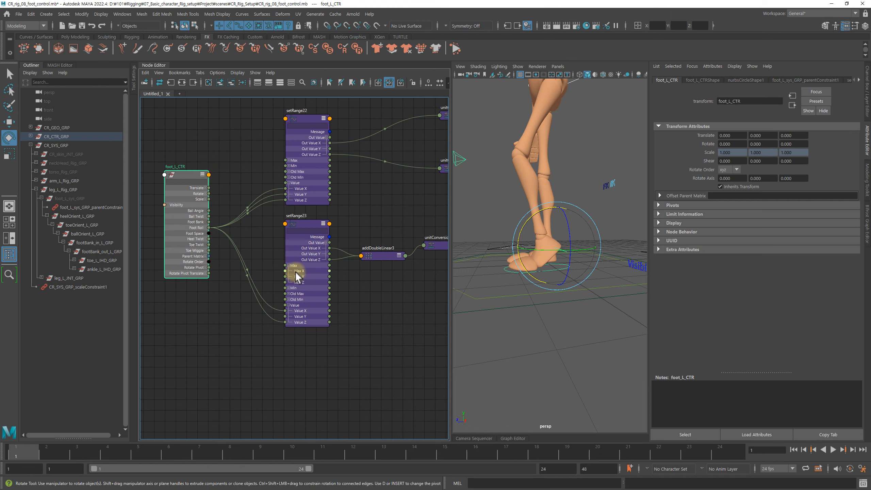
left_click(310, 223)
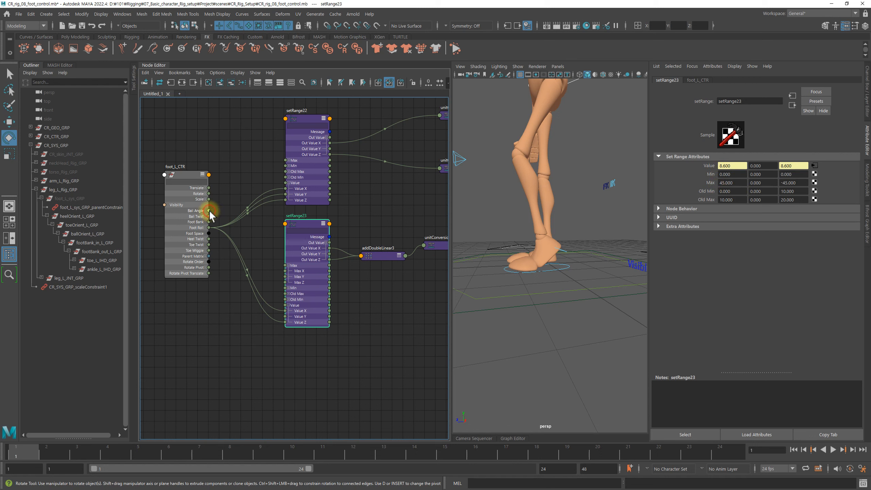
left_click_drag(281, 266, 287, 272)
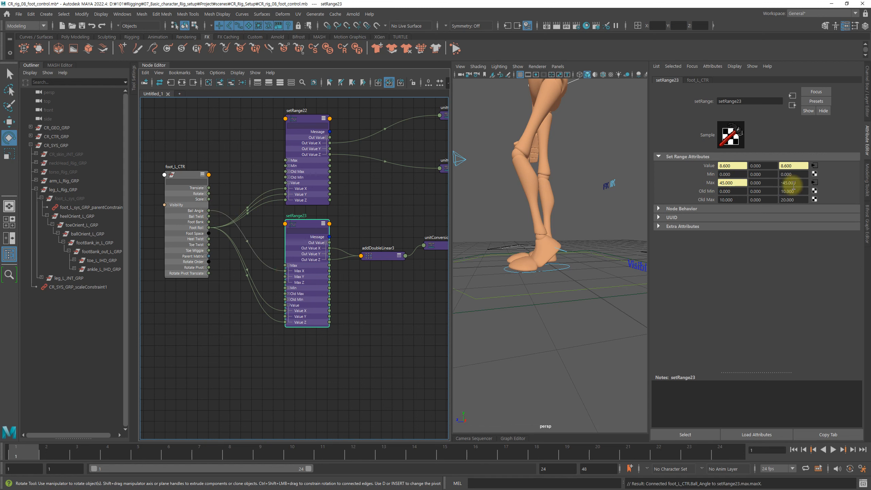
Step: Add a multiplyDivide node below foot_L_CTR and show its individual Output and Input 1 channels
left_click(236, 341)
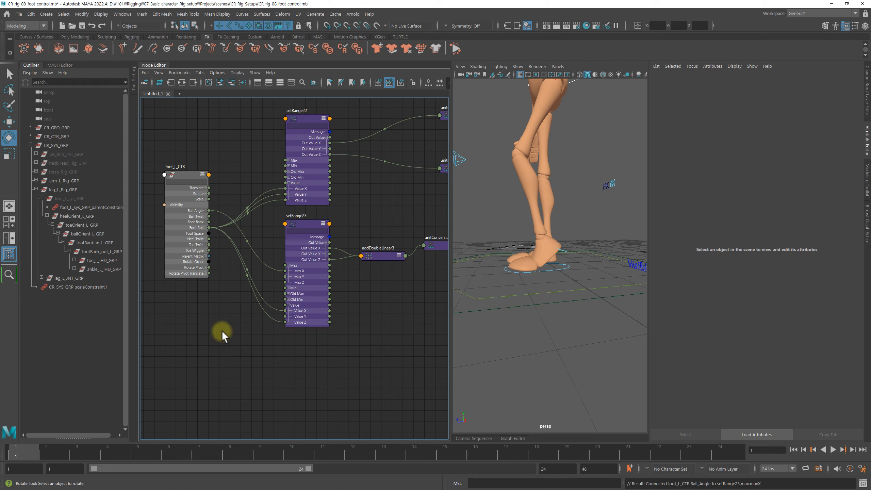
key("Tab")
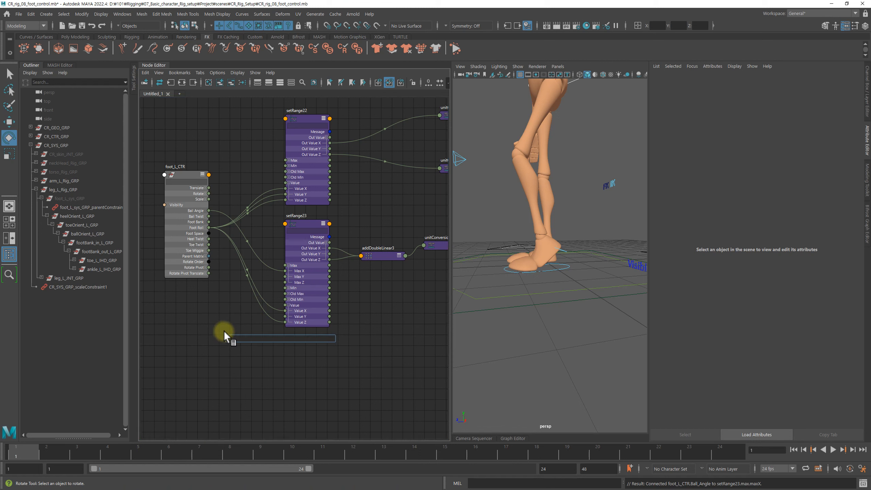
type("mul")
key("Down")
key("Down")
key("Down")
key("Down")
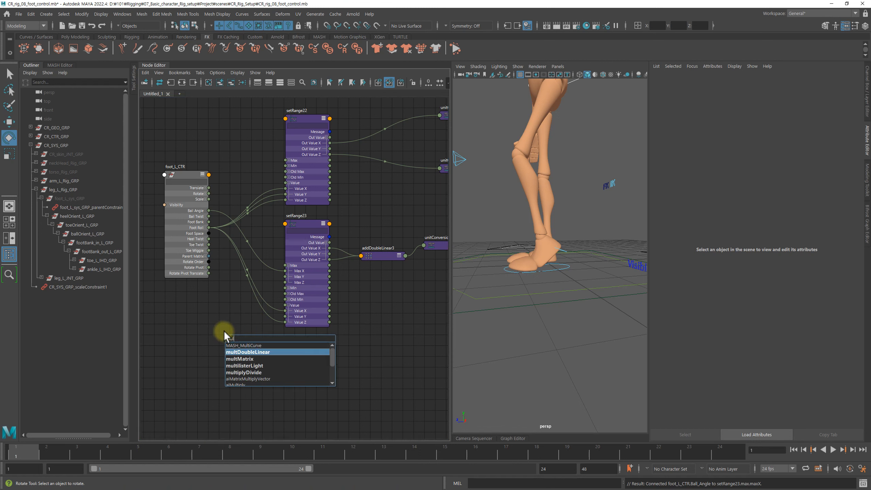
key("Return")
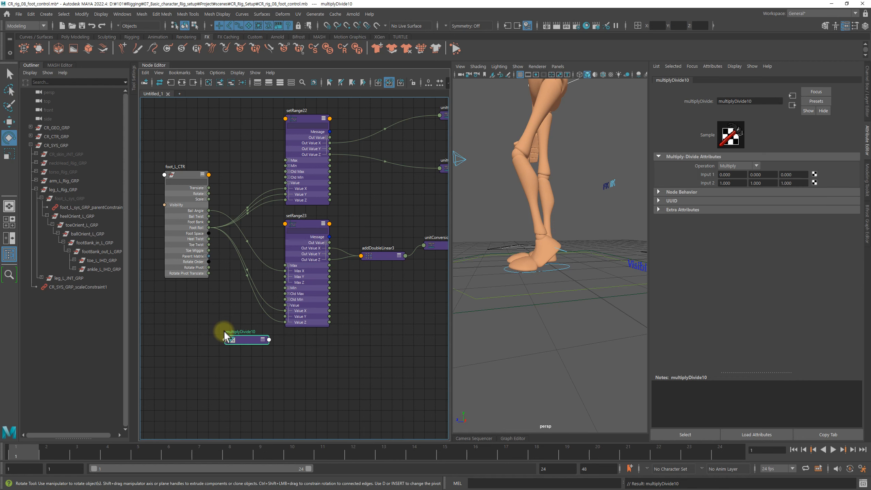
key("3")
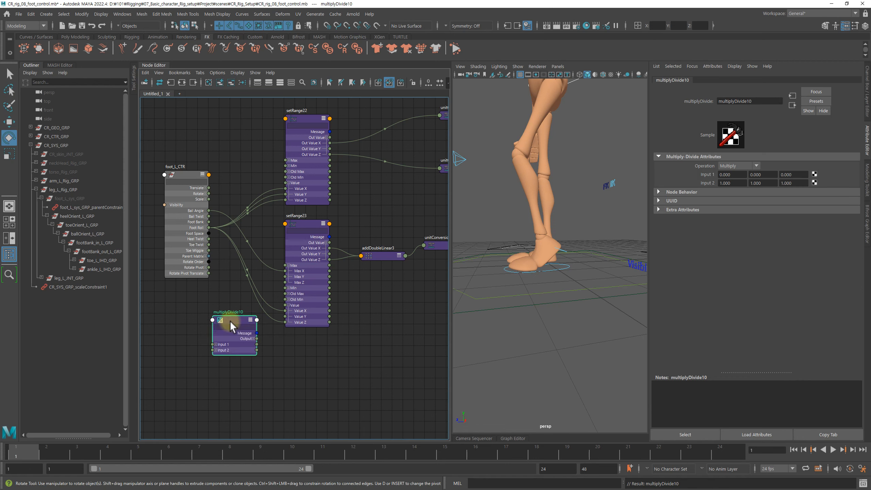
left_click(253, 338)
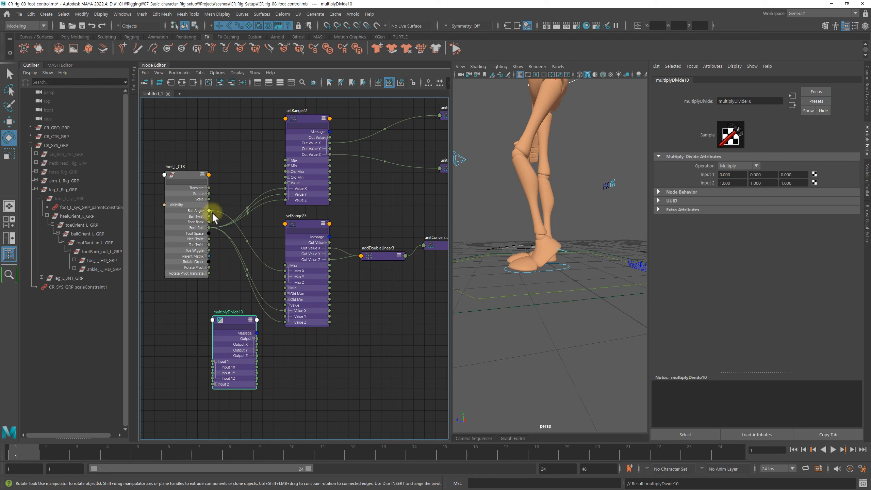
Step: Negate foot_L_CTR's Ball Angle through multiplyDivide's Input 1X with Input 2X at -1, feeding Output X into the lower setRange's Max Z
left_click_drag(199, 362, 216, 366)
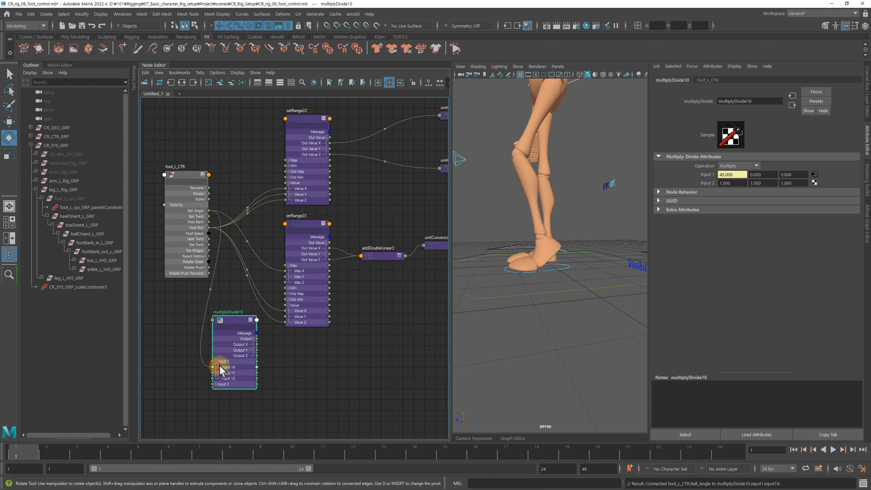
left_click(741, 183)
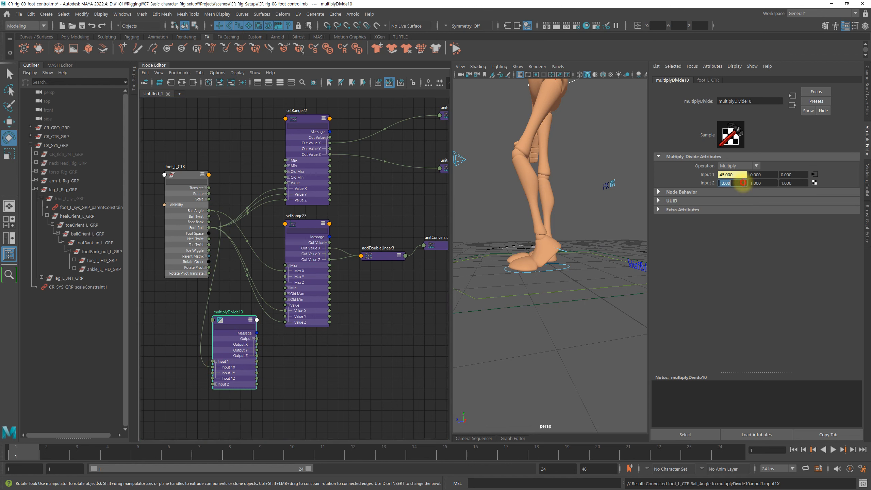
type("-1")
key("Return")
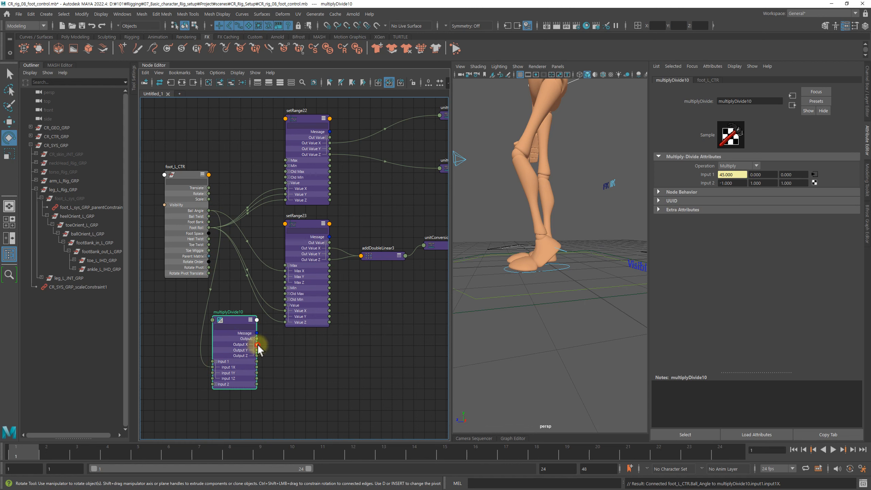
left_click(309, 225)
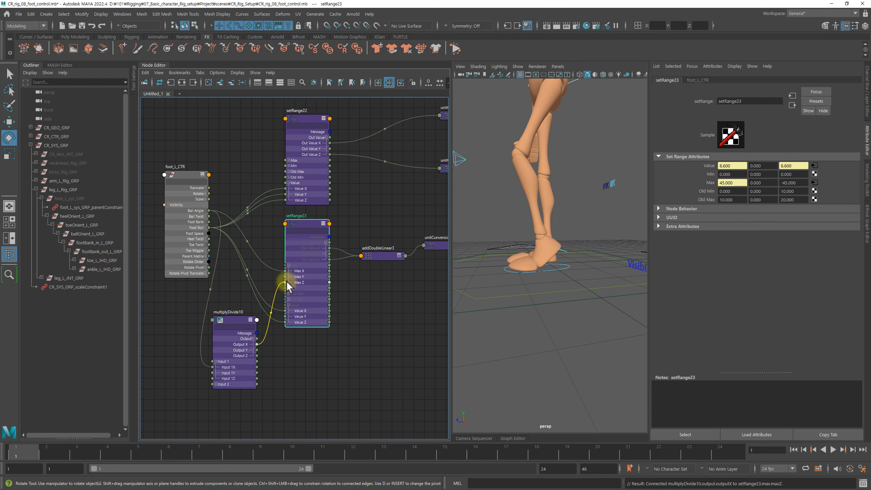
Step: Set foot_L_CTR's Ball Angle to 50
left_click(185, 173)
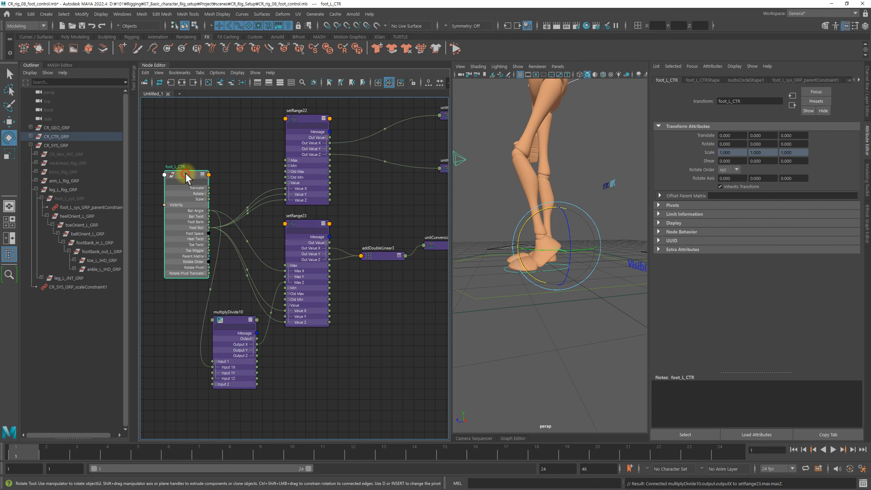
left_click(867, 96)
left_click(835, 180)
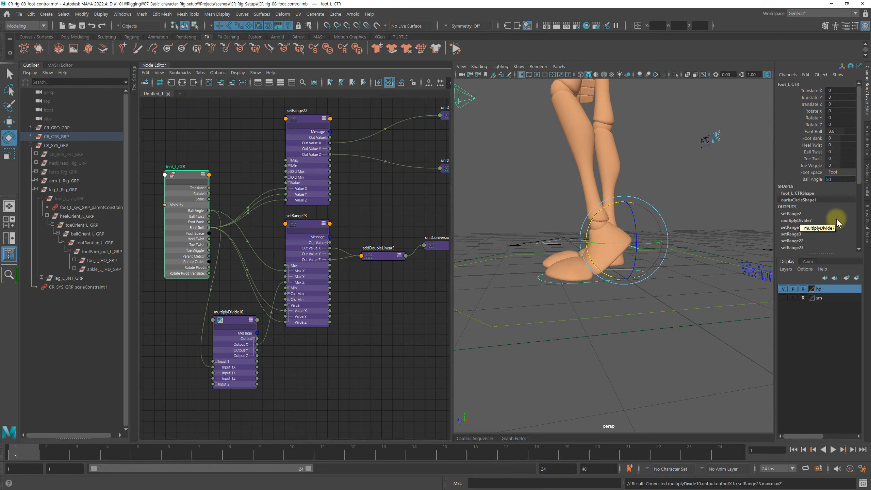
type("50")
key("Return")
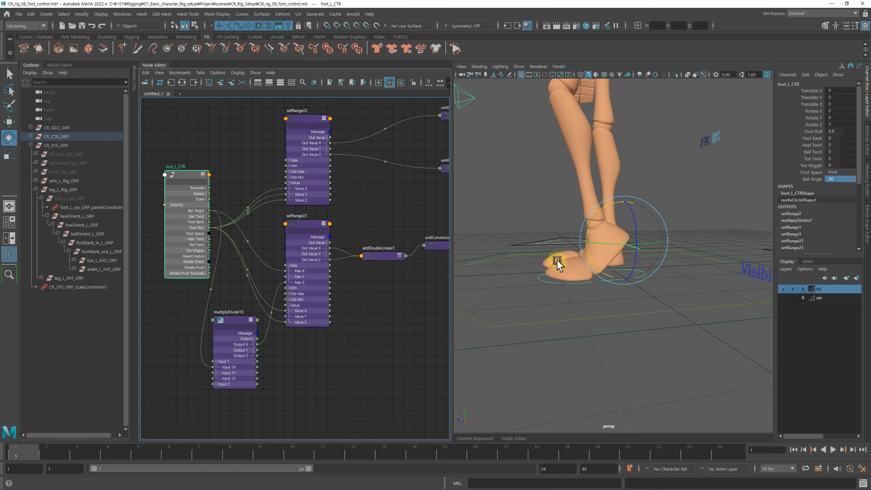
Step: Check the lower setRange's Max X and Max Z values and reselect foot_L_CTR
left_click(309, 225)
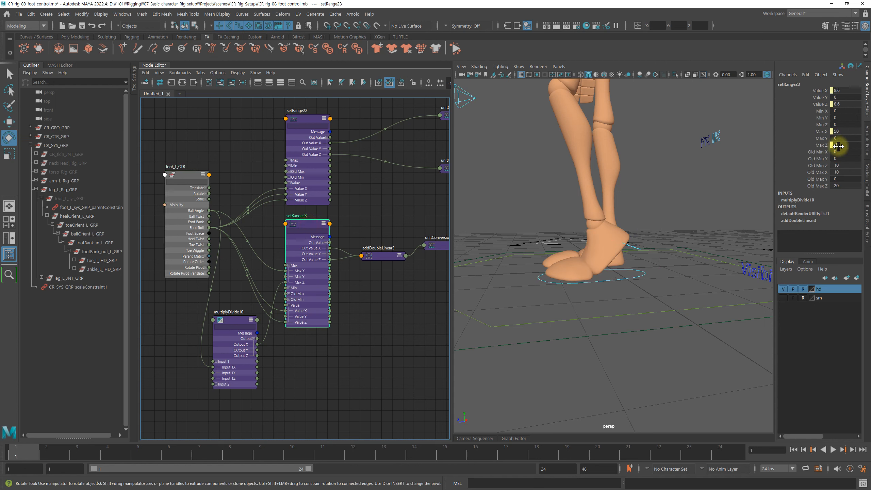
left_click(823, 145)
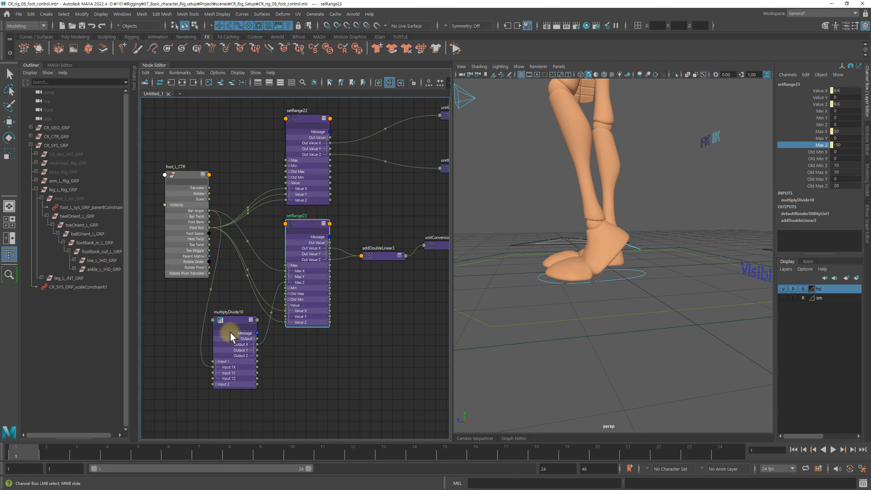
left_click_drag(203, 195, 197, 194)
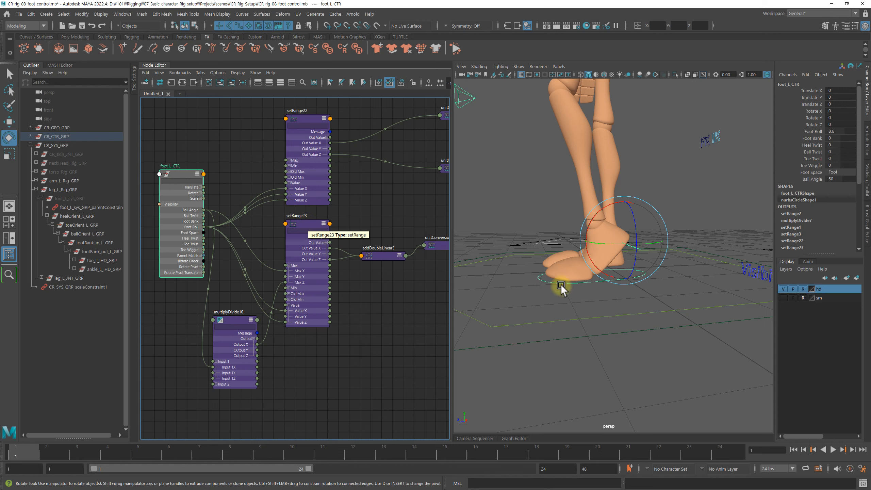
Step: Try a lower Ball Angle of about 24.6 on foot_L_CTR to test how far the ball bends
left_click(546, 281)
left_click(545, 281)
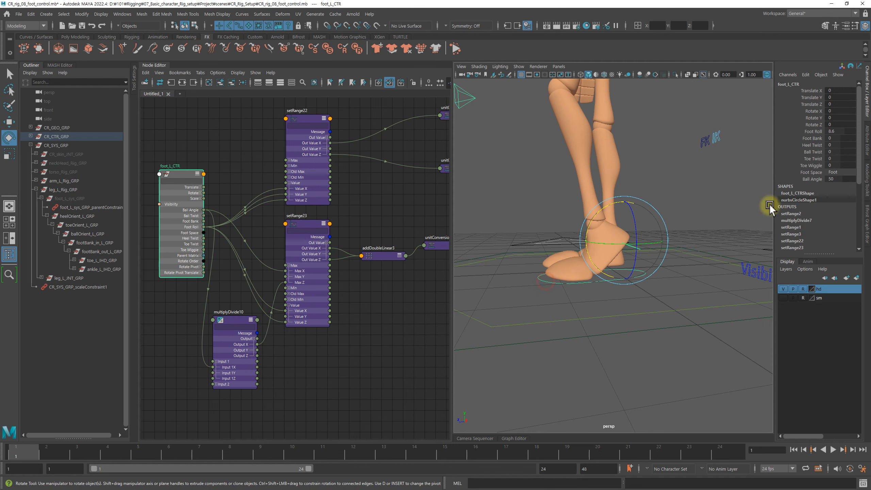
left_click(813, 178)
middle_click_drag(662, 266, 648, 280)
mouse_move(647, 279)
left_mouse_down("alt")
mouse_move(679, 282)
mouse_move(635, 277)
mouse_move(639, 284)
left_mouse_up("alt")
mouse_move(650, 280)
middle_mouse_down()
mouse_move(603, 279)
mouse_move(755, 279)
mouse_move(587, 279)
mouse_move(656, 267)
middle_mouse_up()
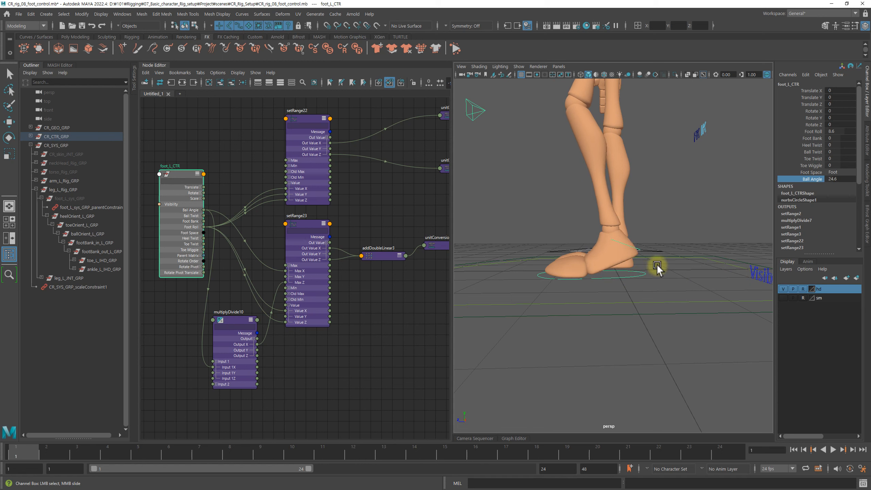
Step: Set foot_L_CTR's Foot Roll to 10 and inspect the left foot's pose
left_click(815, 131)
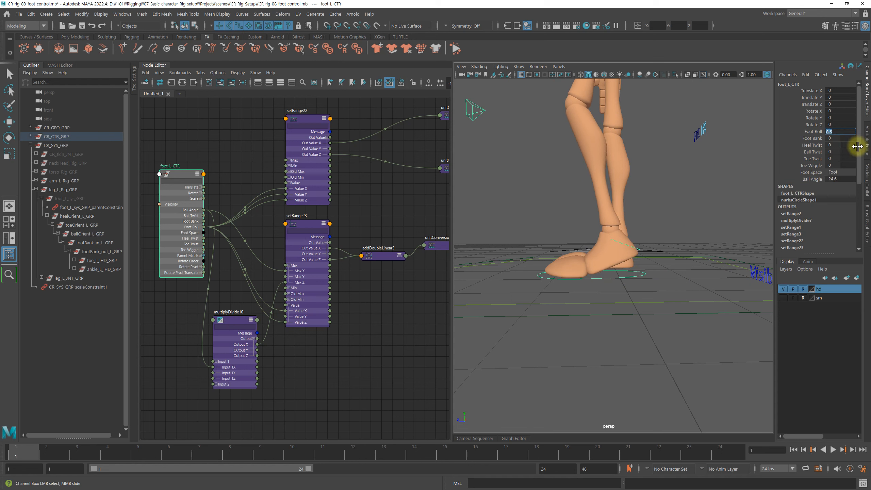
key("Return")
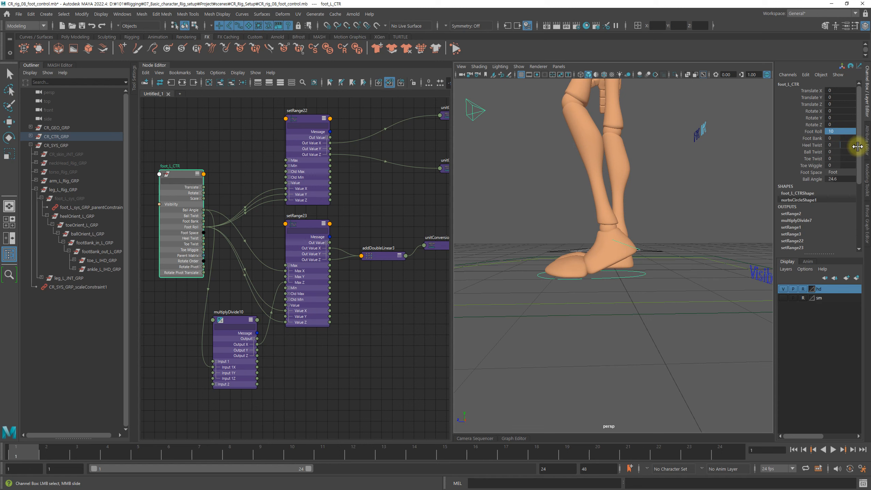
left_click_drag(696, 195, 720, 252, "alt")
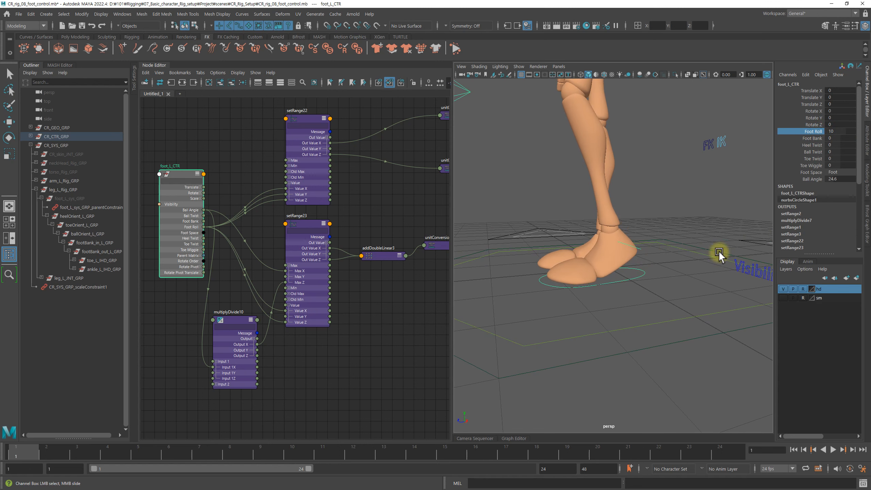
Step: Adjust foot_L_CTR's Ball Angle interactively against the raised foot and set it to 45
left_click(813, 178)
middle_click_drag(579, 312, 634, 288)
left_click_drag(649, 292, 639, 286, "alt")
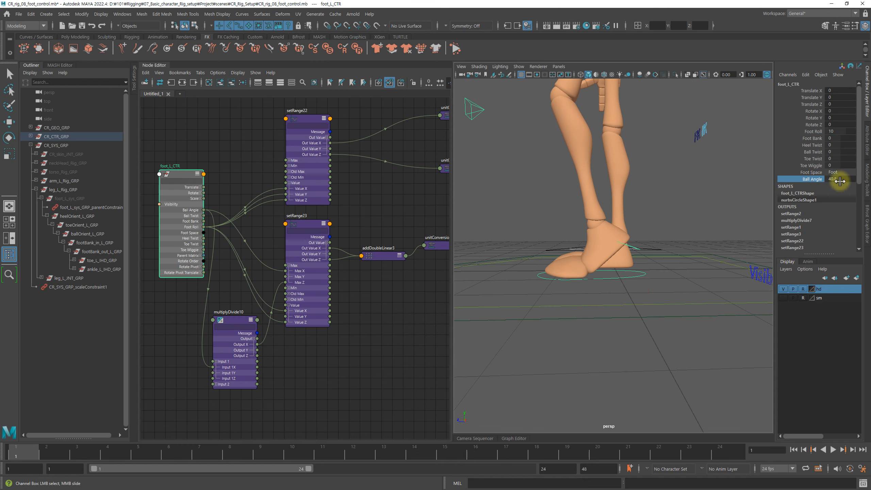
double_click(840, 179)
type("45")
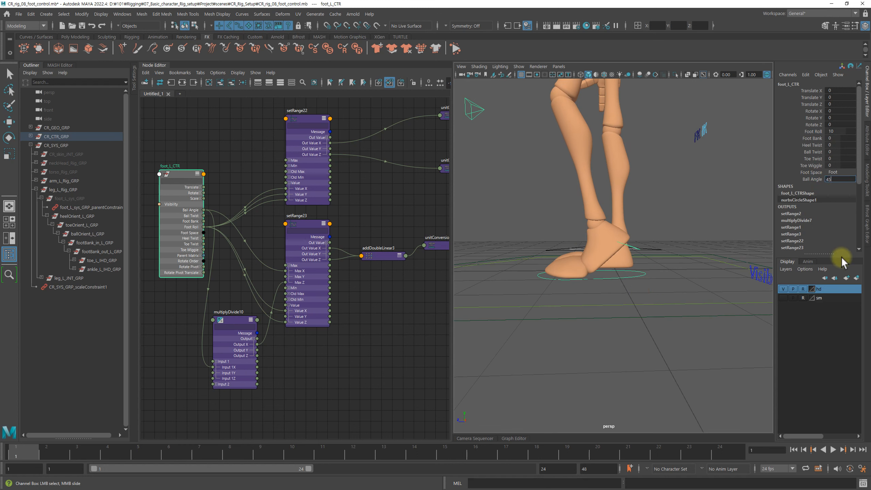
key("Return")
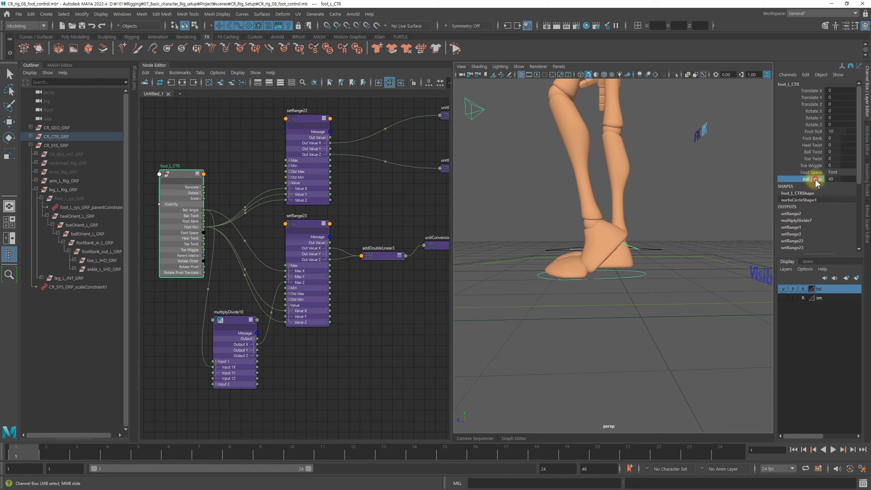
Step: Test the left foot's roll by sweeping Foot Roll down to -10 and up to about 14.6
mouse_move(690, 223)
left_mouse_down("alt")
mouse_move(616, 269)
mouse_move(694, 233)
left_mouse_up("alt")
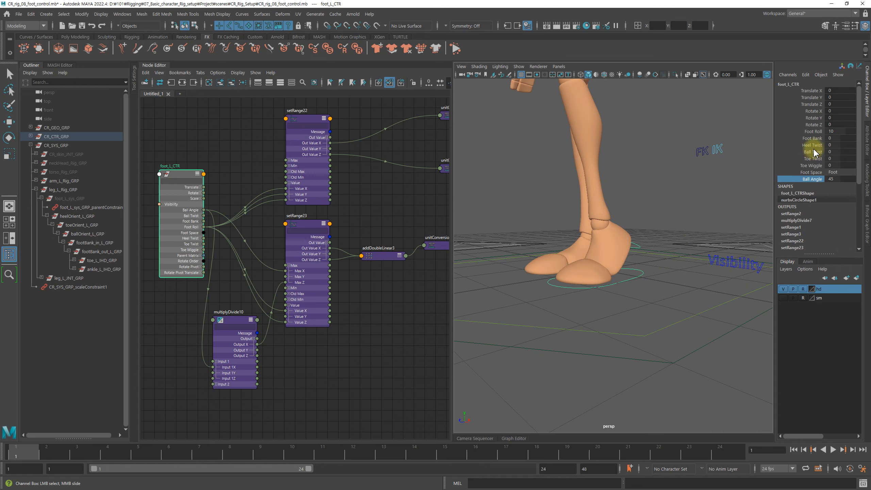
left_click(812, 132)
middle_click_drag(615, 329, 541, 321)
left_click_drag(540, 321, 604, 285, "alt")
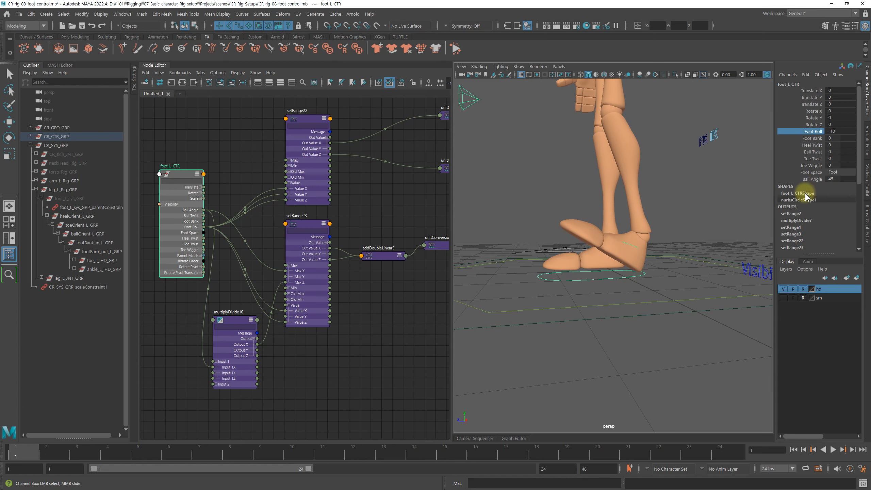
middle_click_drag(609, 292, 696, 296)
mouse_move(595, 280)
middle_mouse_down()
mouse_move(611, 281)
mouse_move(544, 280)
mouse_move(580, 282)
middle_mouse_up()
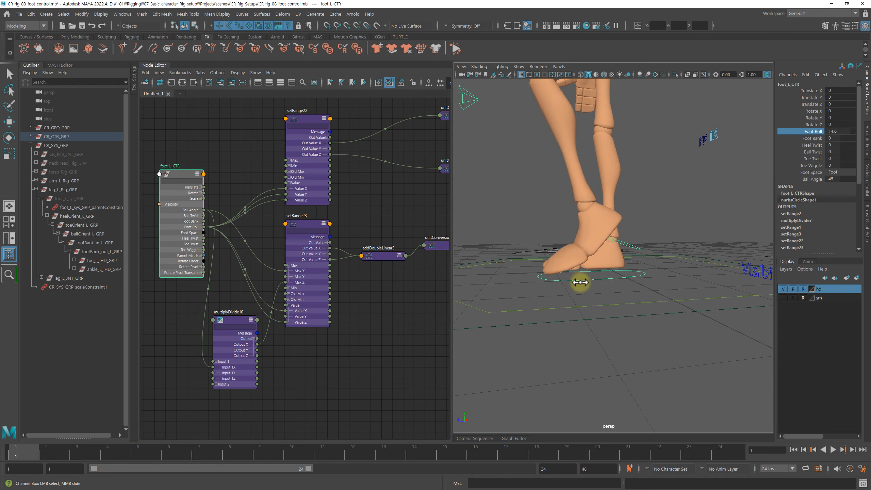
Step: Reduce foot_L_CTR's Ball Angle to 0 and test the roll with Foot Roll at about 16.6
left_click(813, 179)
middle_click_drag(696, 235, 515, 255)
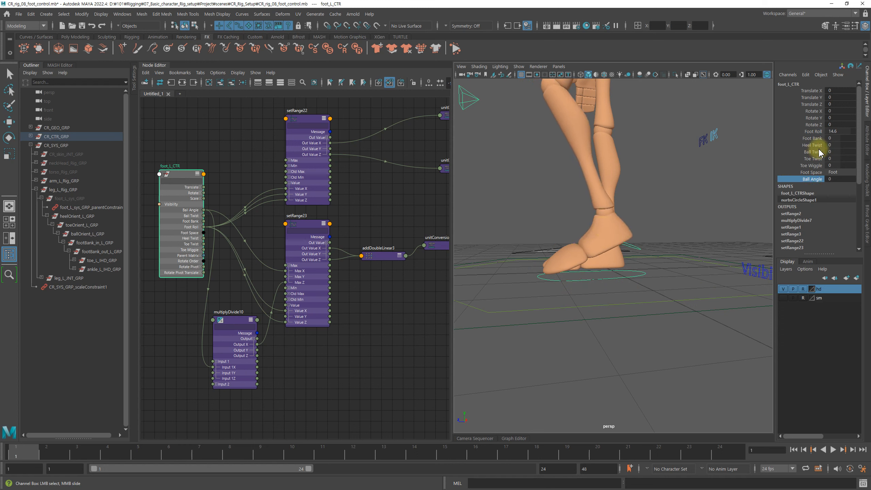
left_click(813, 131)
mouse_move(620, 277)
middle_mouse_down()
mouse_move(634, 276)
mouse_move(607, 282)
mouse_move(647, 274)
mouse_move(601, 277)
mouse_move(644, 275)
mouse_move(609, 277)
mouse_move(640, 279)
mouse_move(618, 282)
mouse_move(631, 279)
middle_mouse_up()
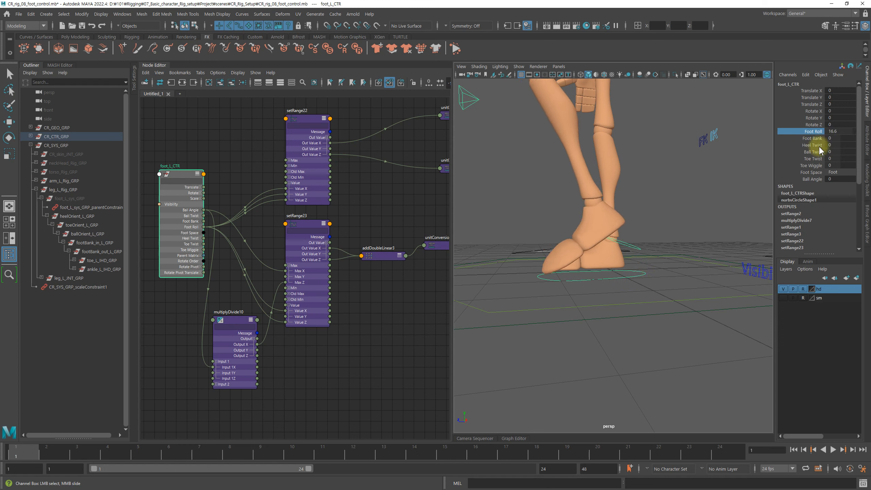
Step: Reset foot_L_CTR's Foot Roll to 0 and its Ball Angle to 45
double_click(837, 132)
key("Return")
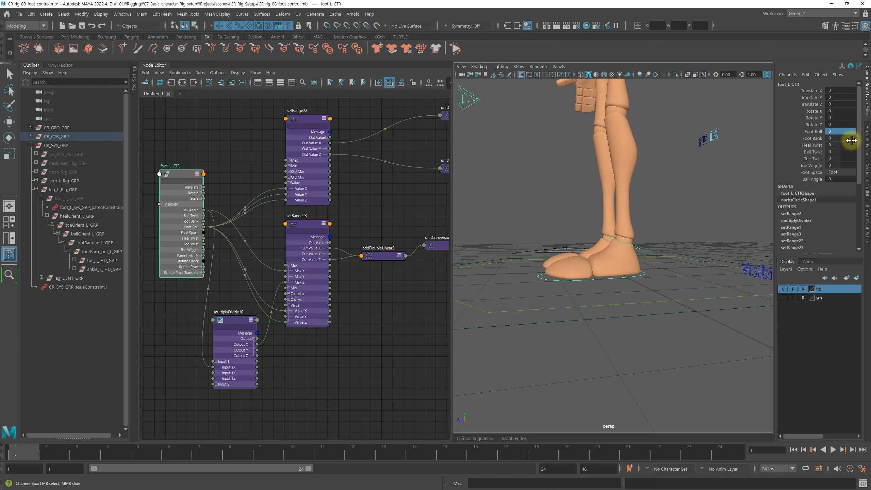
double_click(837, 179)
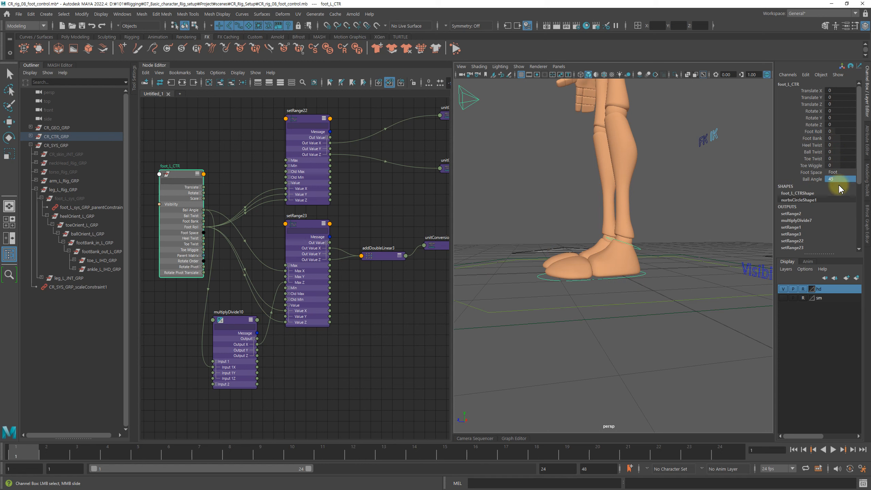
Step: Inspect the left foot from the front and select foot_L_CTR's Foot Bank channel
left_click_drag(590, 295, 609, 292, "alt")
right_click_drag(609, 291, 609, 295, "alt")
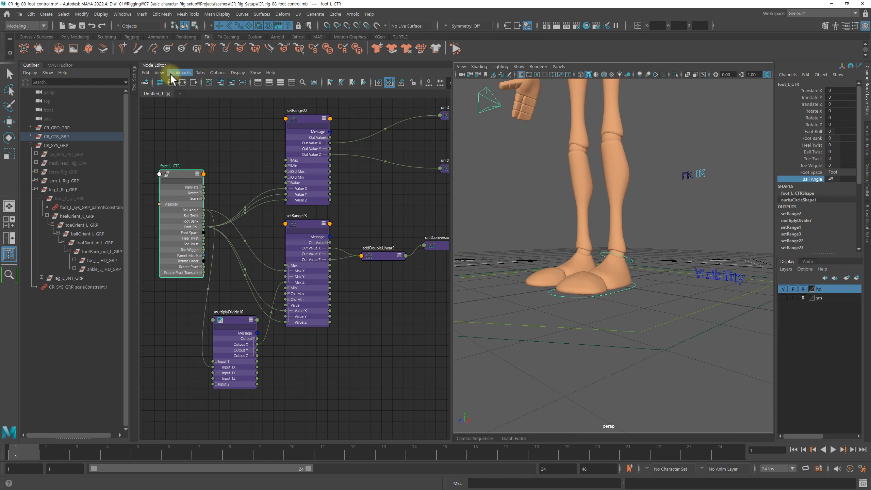
middle_click_drag(570, 218, 581, 237, "alt")
left_click_drag(581, 237, 585, 246, "alt")
right_click_drag(585, 246, 605, 245, "alt")
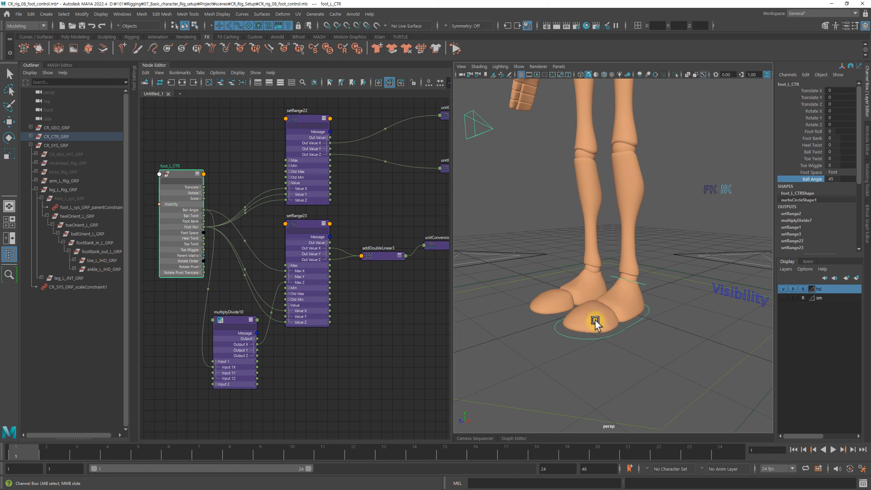
left_click(813, 138)
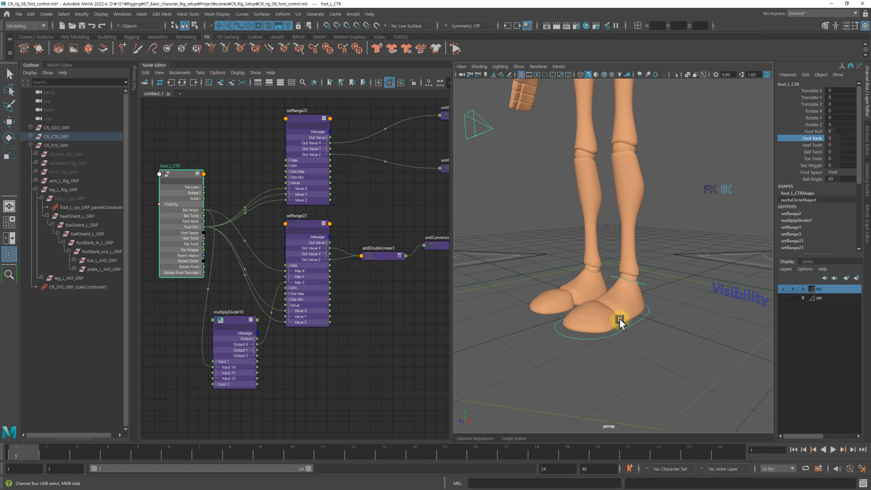